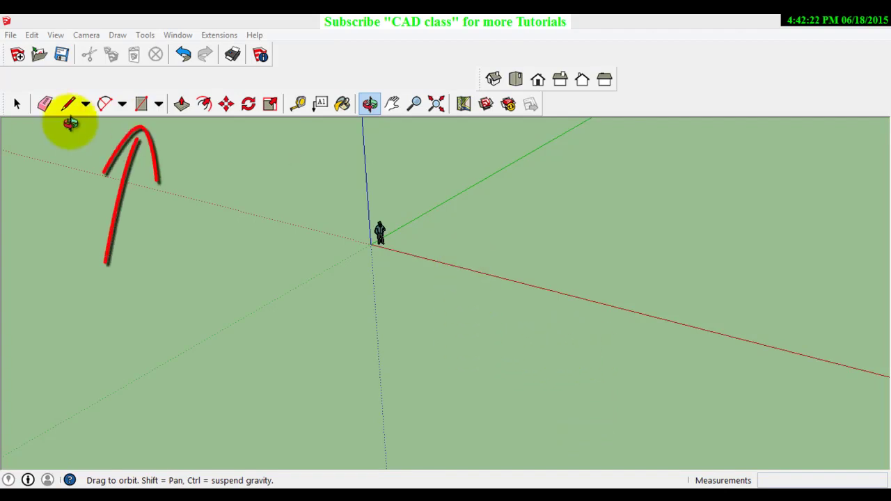
# Step: Draw a rectangle about 146' by 96' on the ground plane near the origin
pyautogui.click(158, 106)
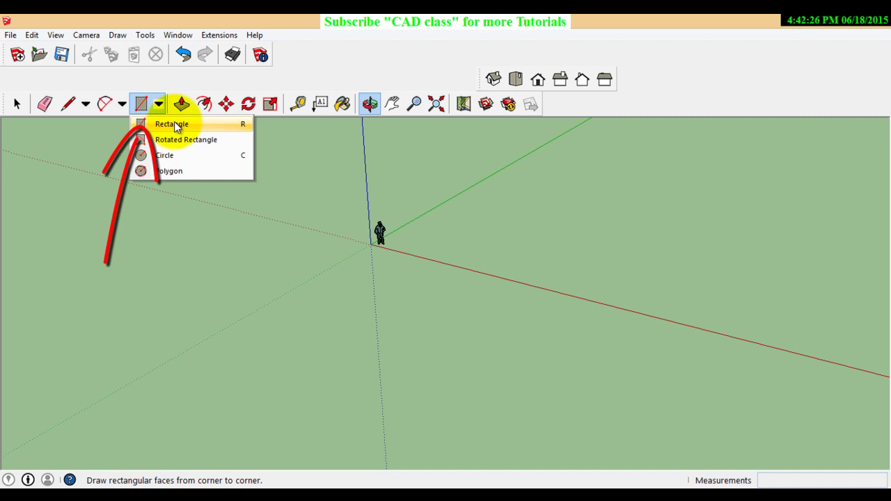
pyautogui.click(174, 130)
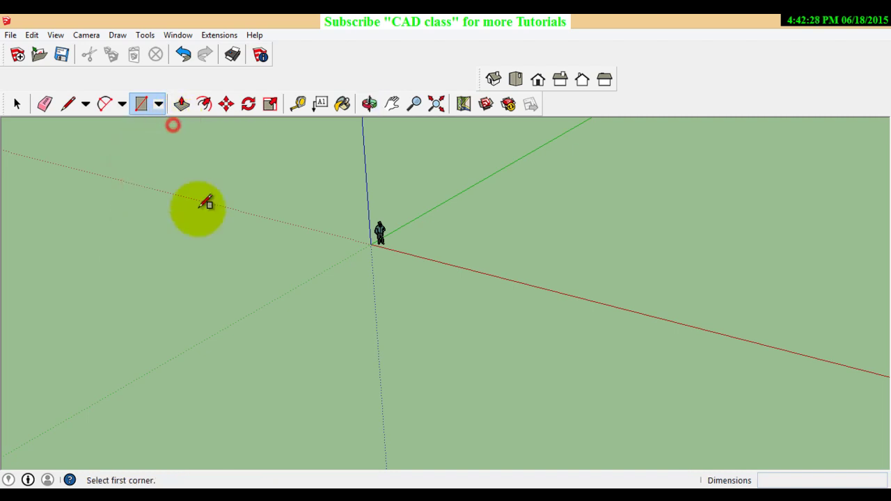
pyautogui.moveTo(199, 209); pyautogui.dragTo(717, 222, button='middle')
pyautogui.scroll(2, 696, 215)
pyautogui.scroll(-2, 613, 209)
pyautogui.scroll(2, 603, 189)
pyautogui.scroll(-1, 588, 195)
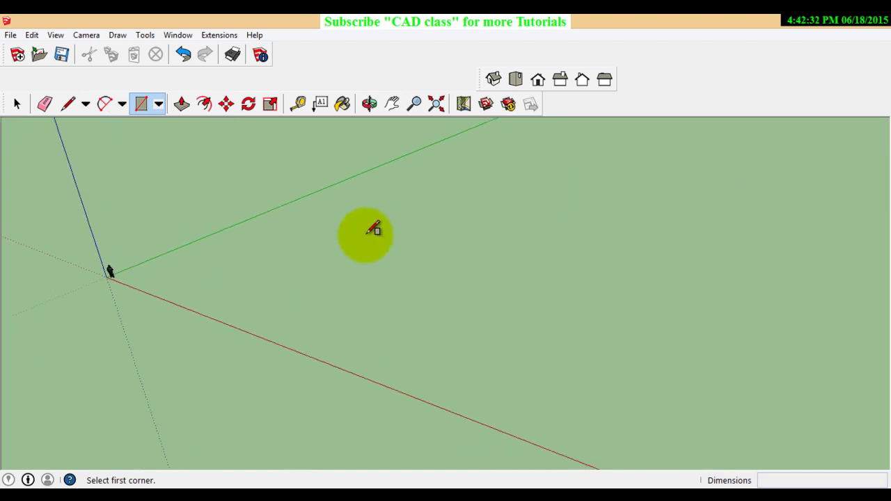
pyautogui.scroll(1, 352, 227)
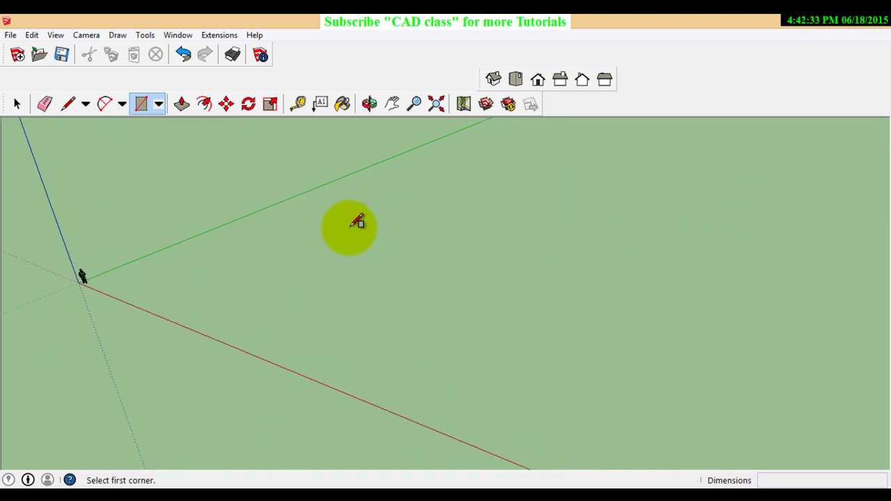
pyautogui.click(319, 249)
pyautogui.scroll(-1, 680, 247)
pyautogui.scroll(-1, 680, 243)
pyautogui.scroll(1, 727, 237)
pyautogui.scroll(1, 735, 237)
pyautogui.scroll(1, 732, 238)
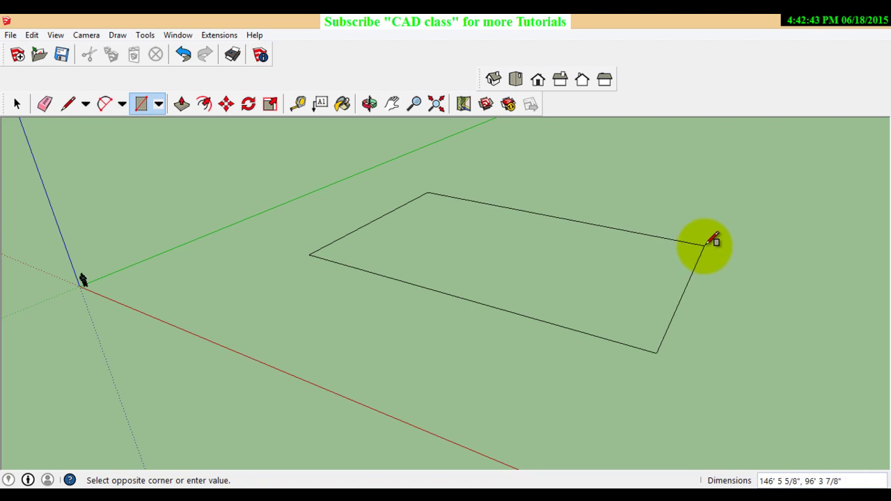
pyautogui.click(705, 245)
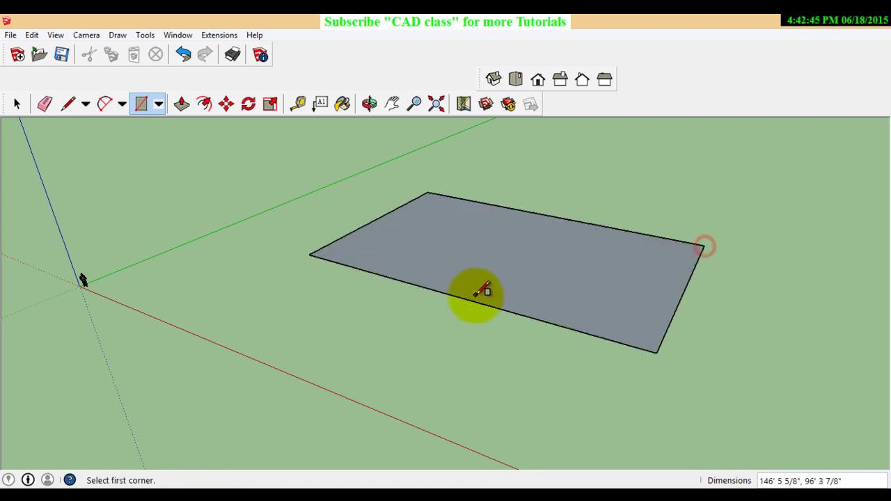
# Step: Orbit around the new rectangular face to view it lengthwise
pyautogui.scroll(-2, 480, 296)
pyautogui.scroll(-2, 446, 303)
pyautogui.scroll(-1, 444, 303)
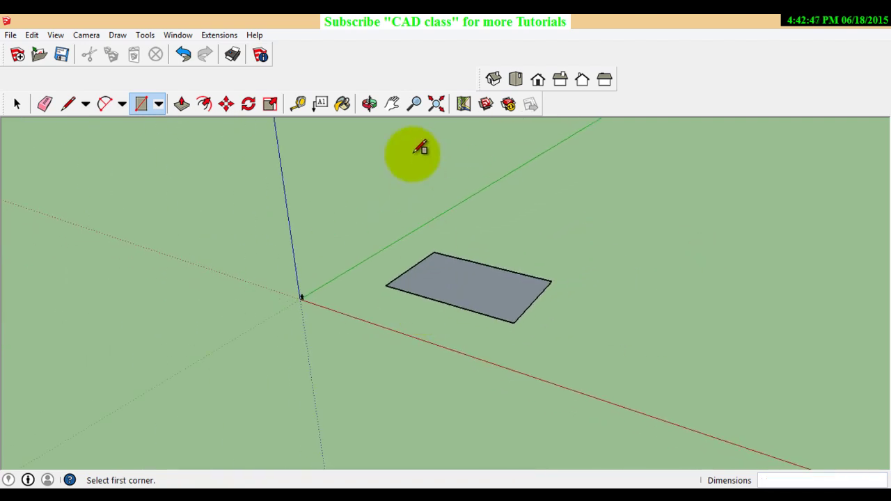
pyautogui.click(369, 104)
pyautogui.moveTo(625, 346)
pyautogui.mouseDown()
pyautogui.moveTo(289, 324)
pyautogui.moveTo(462, 433)
pyautogui.moveTo(424, 223)
pyautogui.moveTo(450, 462)
pyautogui.moveTo(633, 472)
pyautogui.moveTo(514, 453)
pyautogui.mouseUp()
pyautogui.moveTo(534, 314)
pyautogui.mouseDown()
pyautogui.moveTo(575, 396)
pyautogui.moveTo(582, 358)
pyautogui.moveTo(659, 404)
pyautogui.moveTo(693, 376)
pyautogui.mouseUp()
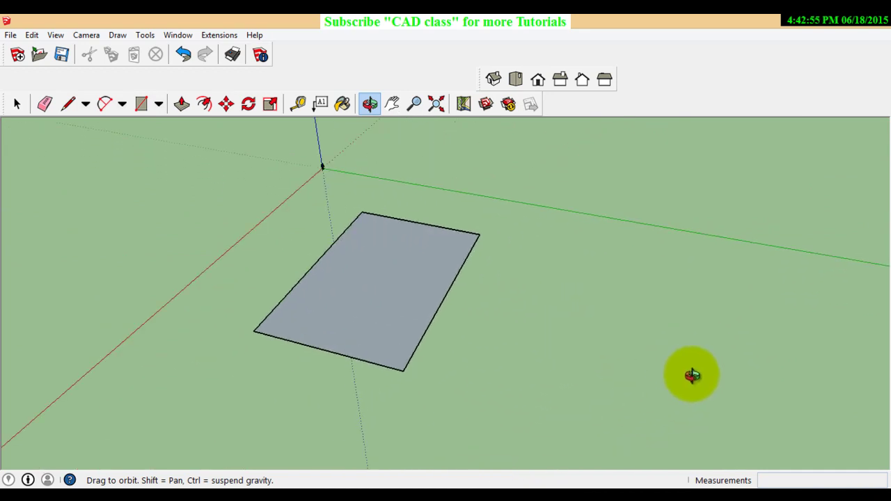
# Step: Draw a second rectangle from the face's corner to form an L
pyautogui.click(142, 106)
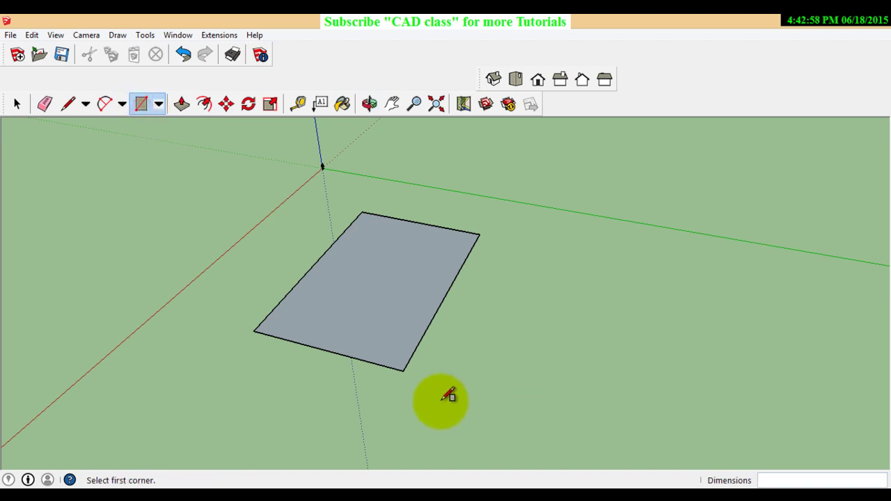
pyautogui.click(403, 370)
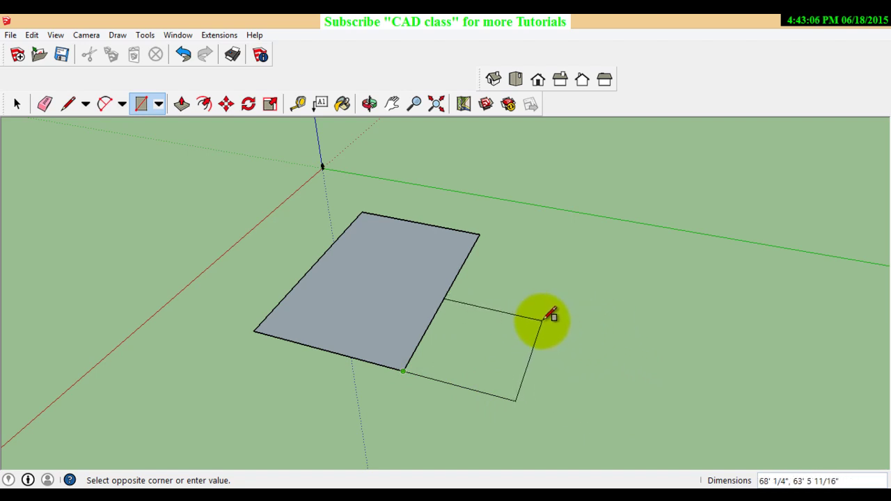
pyautogui.click(544, 321)
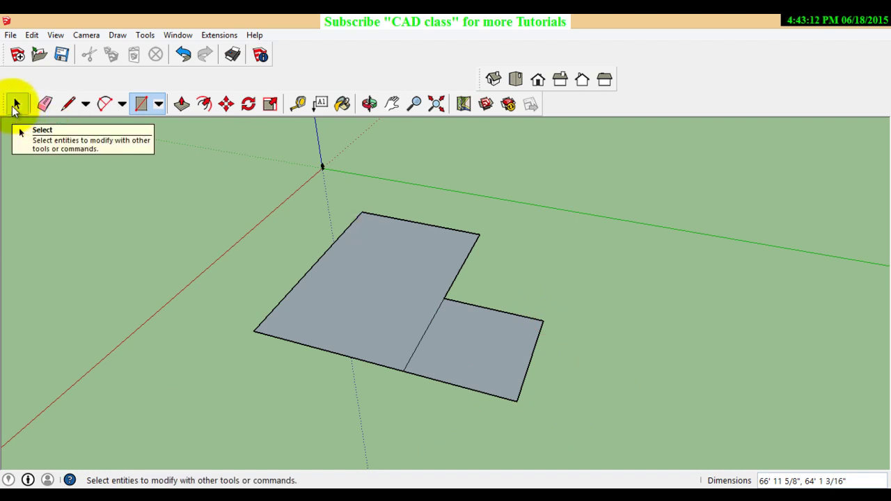
# Step: Delete the edge between the two rectangles to merge them into one face
pyautogui.click(15, 106)
pyautogui.scroll(2, 394, 332)
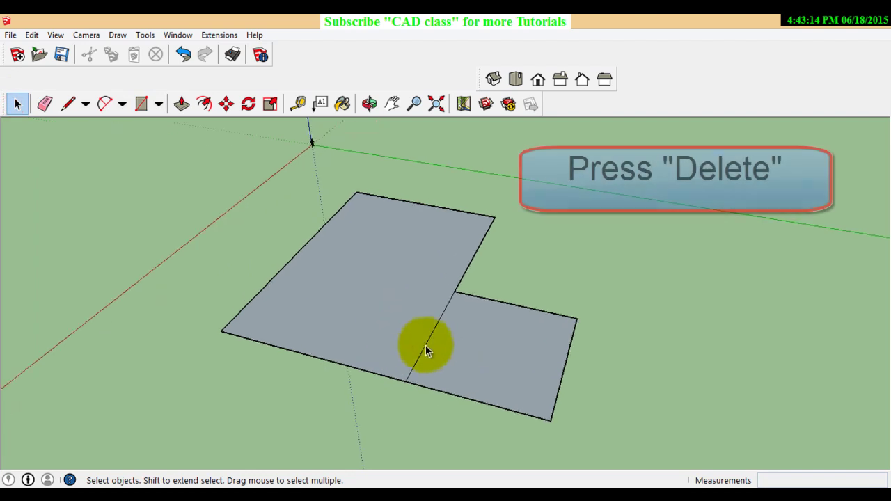
pyautogui.click(428, 348)
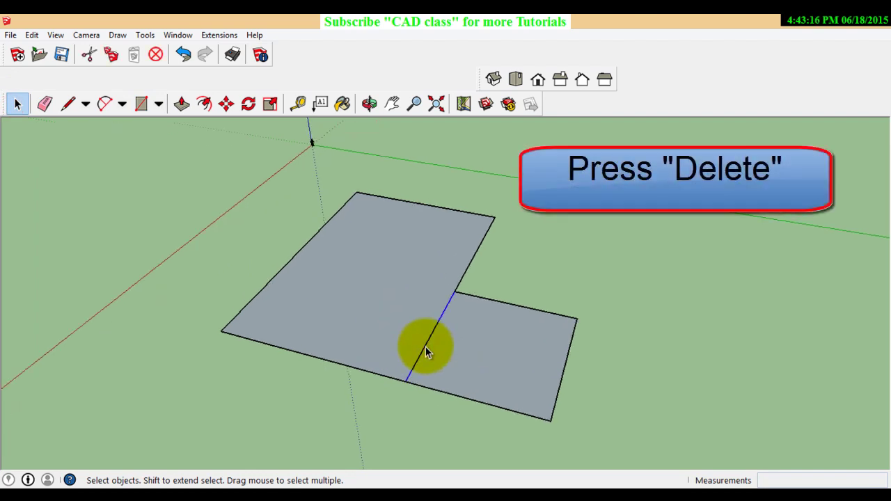
pyautogui.press('Delete')
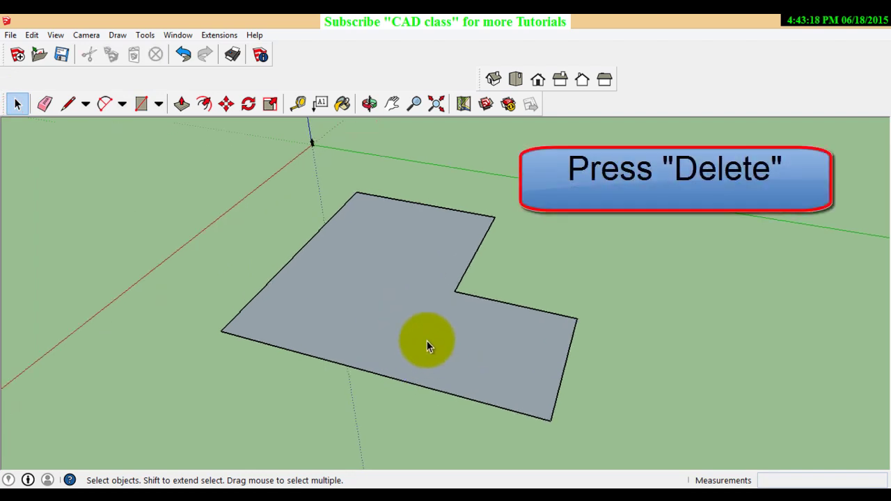
pyautogui.scroll(-1, 427, 342)
pyautogui.scroll(-1, 427, 346)
pyautogui.scroll(-1, 427, 346)
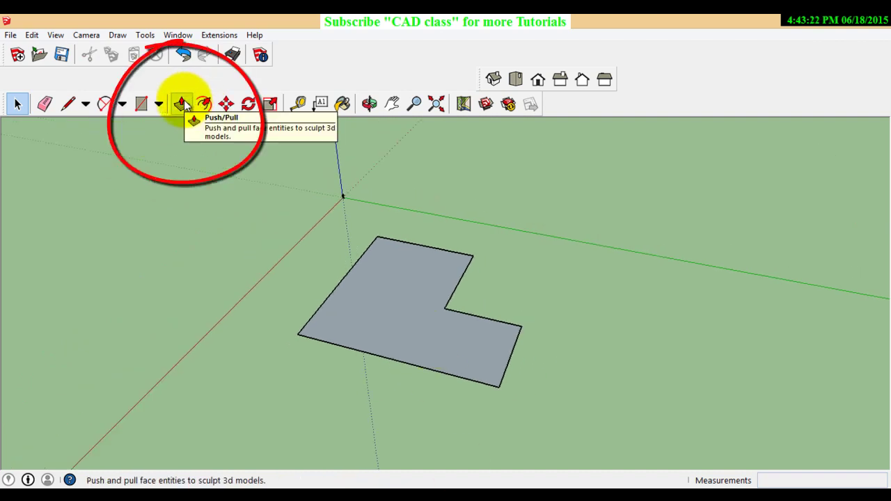
# Step: Push/Pull the L-shaped face upward to about 44' 2 3/8" tall
pyautogui.click(182, 103)
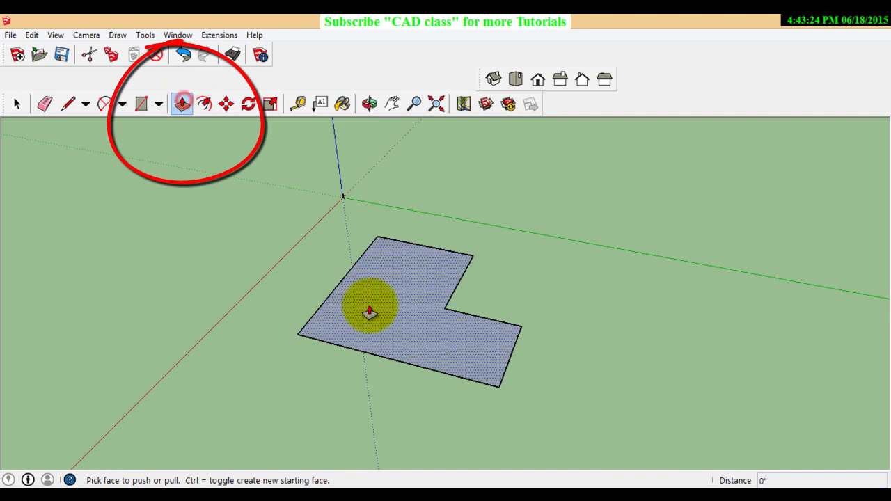
pyautogui.click(397, 318)
pyautogui.scroll(1, 407, 277)
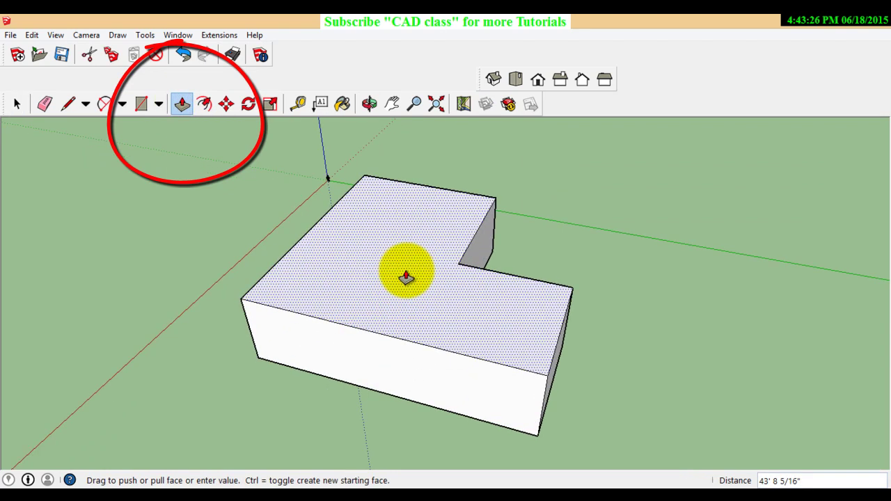
pyautogui.click(413, 348)
pyautogui.click(413, 348)
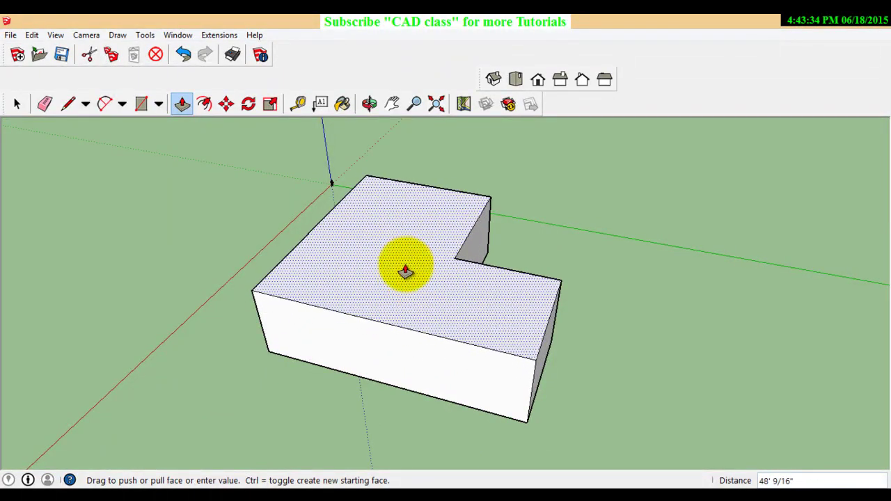
pyautogui.click(405, 275)
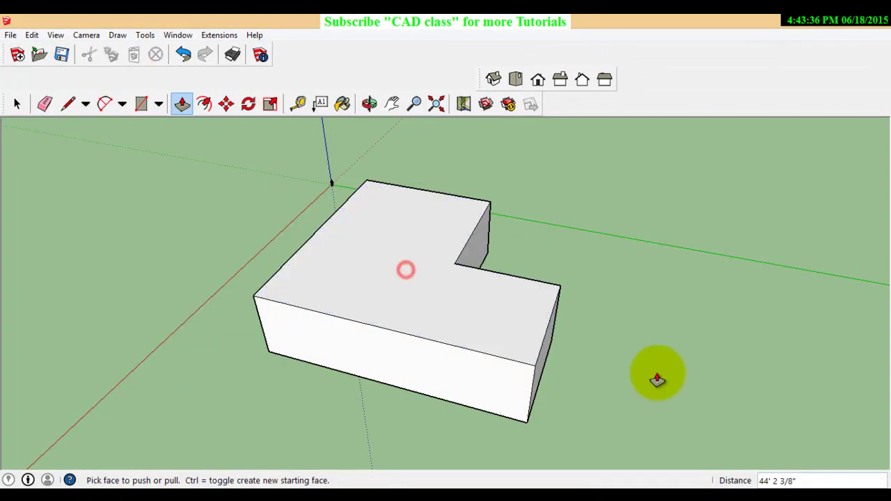
pyautogui.scroll(-2, 603, 367)
pyautogui.scroll(-1, 603, 367)
pyautogui.scroll(1, 307, 401)
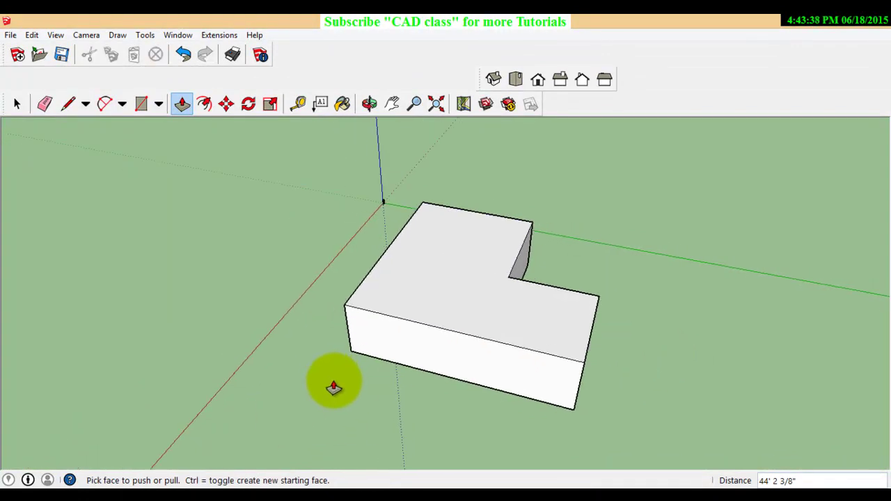
# Step: Draw a line from the L's inner corner across the top and down the front, splitting the block
pyautogui.click(68, 105)
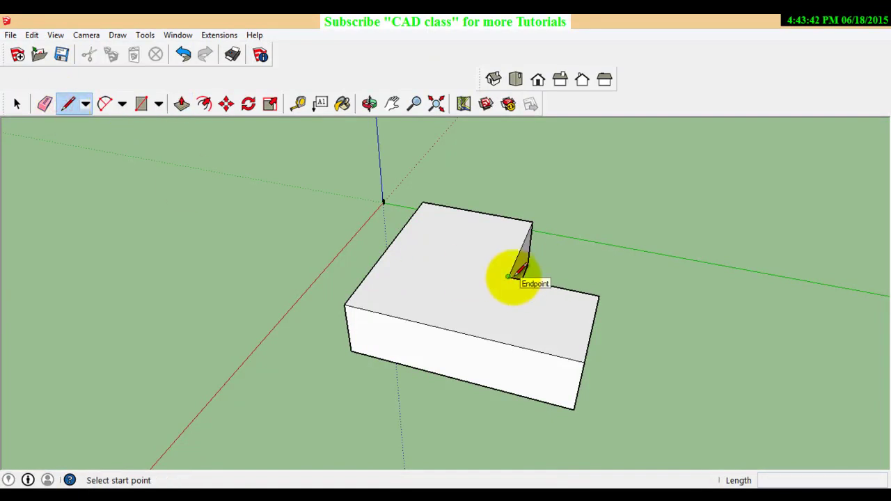
pyautogui.click(509, 278)
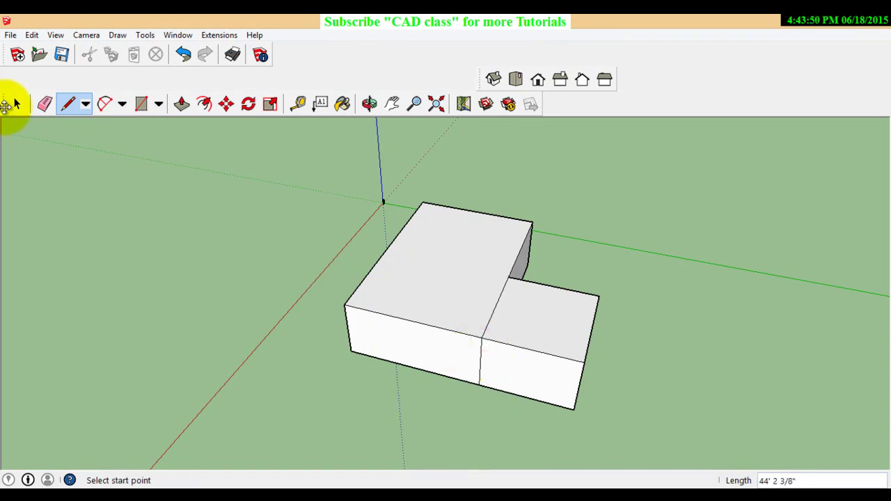
pyautogui.click(17, 108)
pyautogui.scroll(-2, 408, 352)
pyautogui.scroll(-2, 415, 357)
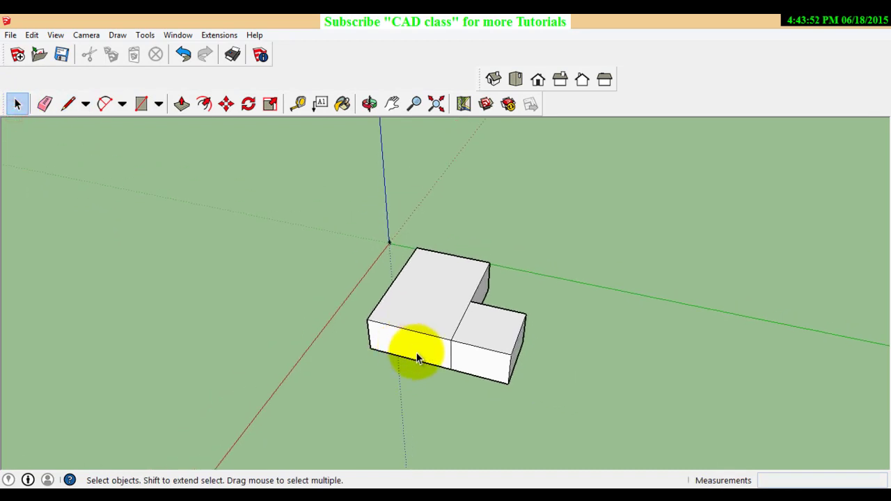
pyautogui.scroll(-2, 430, 362)
pyautogui.scroll(2, 487, 342)
pyautogui.scroll(1, 453, 352)
pyautogui.scroll(1, 397, 359)
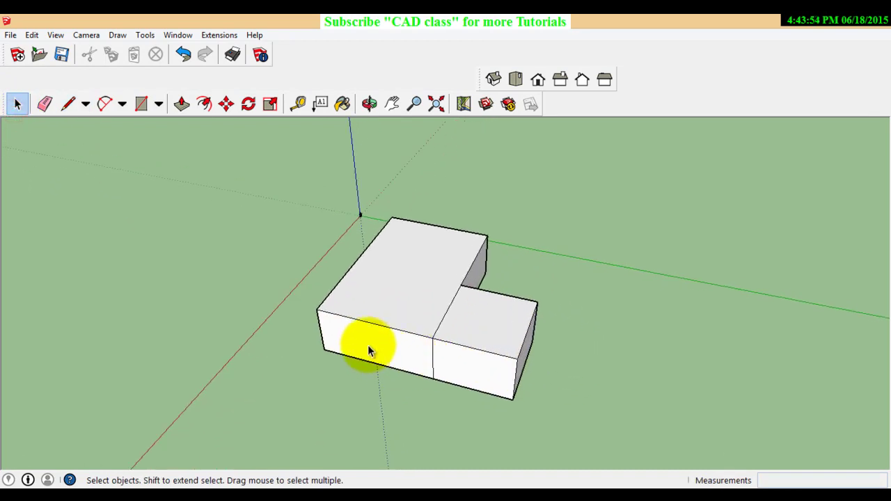
pyautogui.scroll(1, 369, 352)
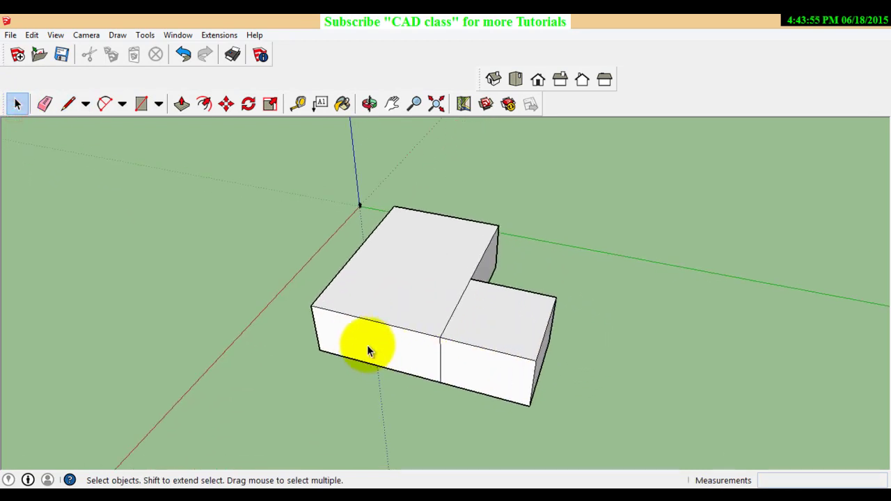
# Step: Draw two diagonals on the left front wall meeting at the top-edge midpoint
pyautogui.click(66, 104)
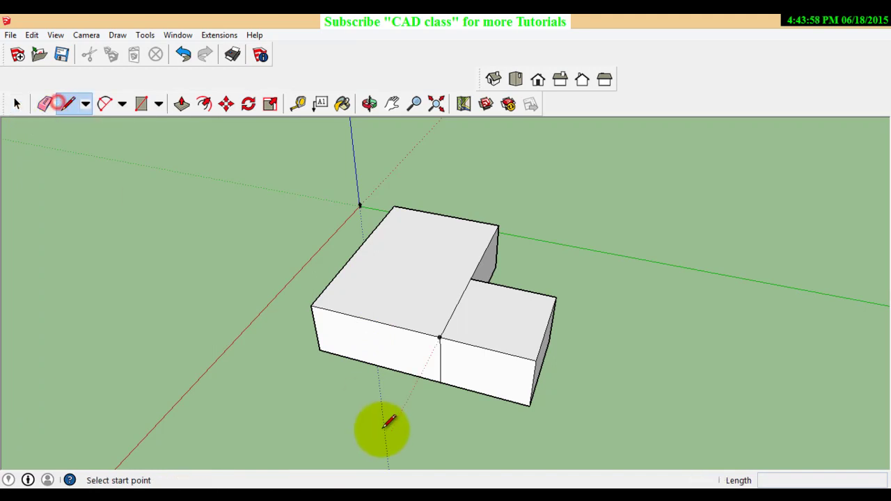
pyautogui.scroll(2, 333, 372)
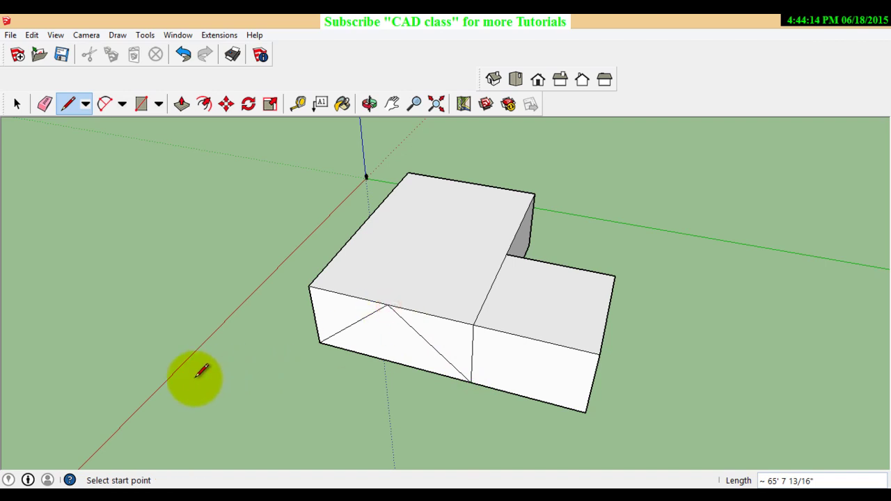
pyautogui.scroll(-1, 200, 361)
pyautogui.scroll(-2, 200, 360)
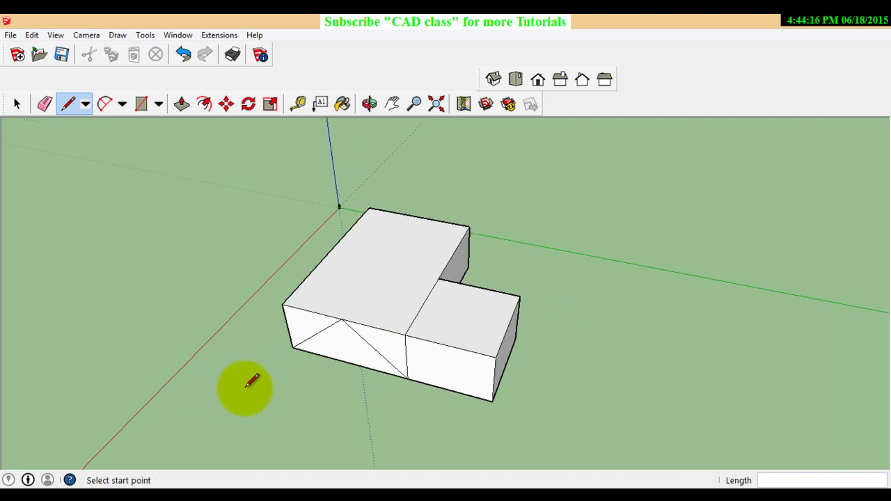
pyautogui.click(369, 104)
pyautogui.moveTo(541, 357)
pyautogui.mouseDown()
pyautogui.moveTo(343, 277)
pyautogui.moveTo(335, 249)
pyautogui.mouseUp()
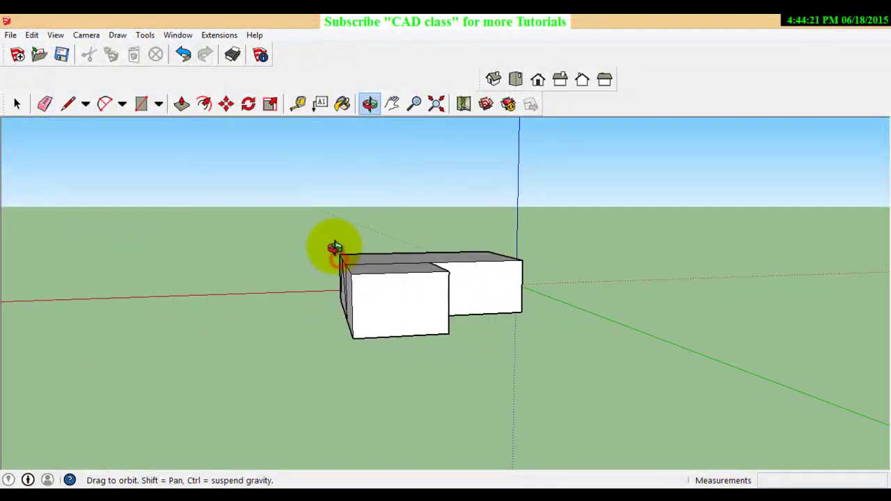
# Step: Draw lines from both bottom corners of the smaller box's front face to its top-edge midpoint
pyautogui.click(69, 104)
pyautogui.scroll(1, 378, 298)
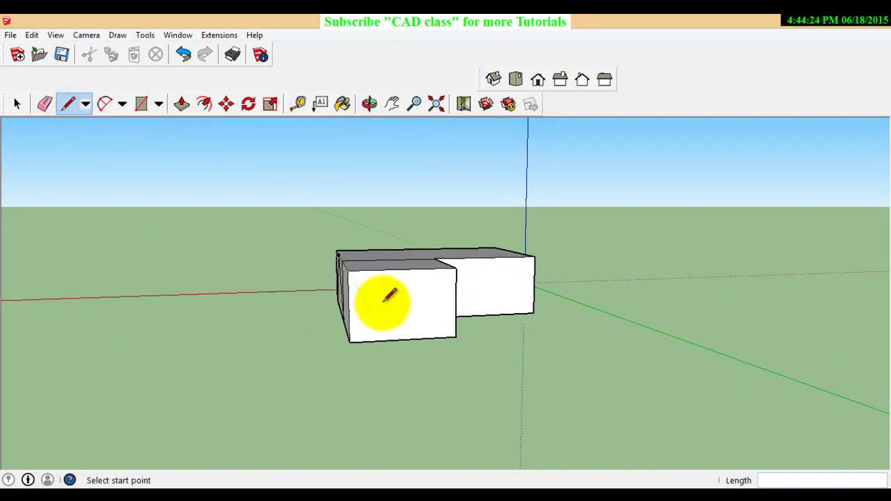
pyautogui.scroll(2, 358, 348)
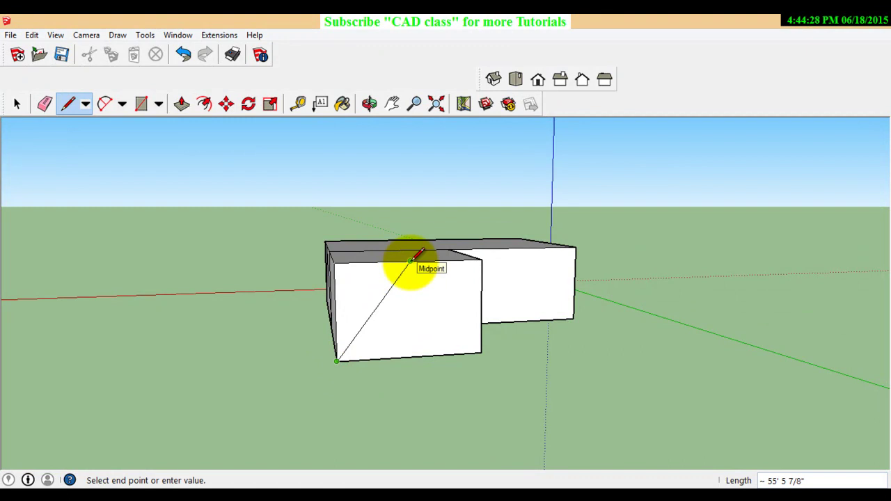
pyautogui.click(410, 262)
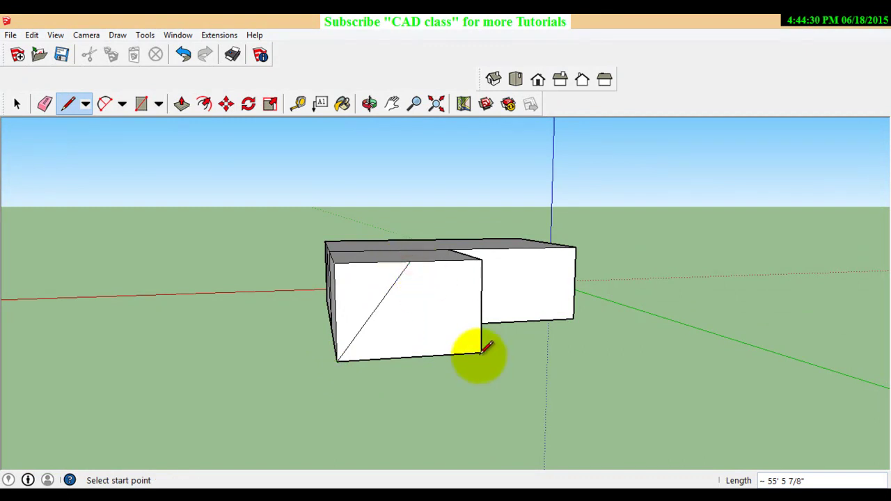
pyautogui.click(480, 352)
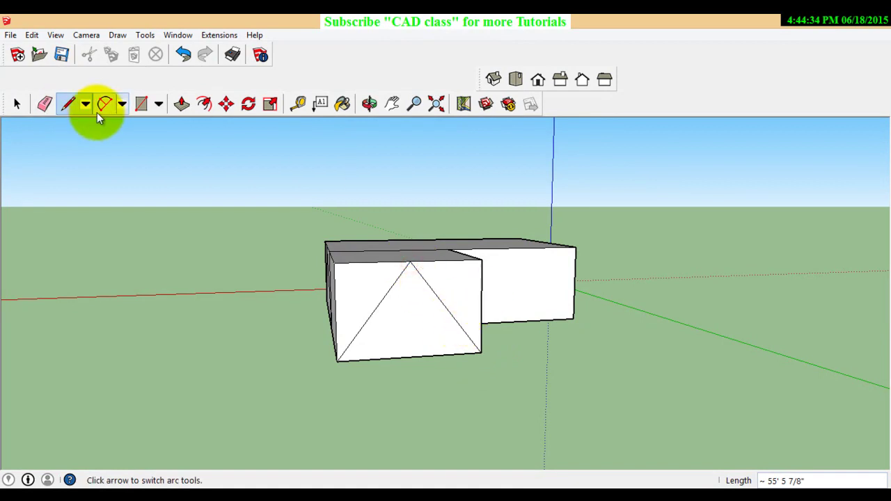
pyautogui.click(369, 104)
pyautogui.moveTo(265, 320)
pyautogui.mouseDown()
pyautogui.moveTo(548, 404)
pyautogui.moveTo(547, 384)
pyautogui.moveTo(424, 382)
pyautogui.mouseUp()
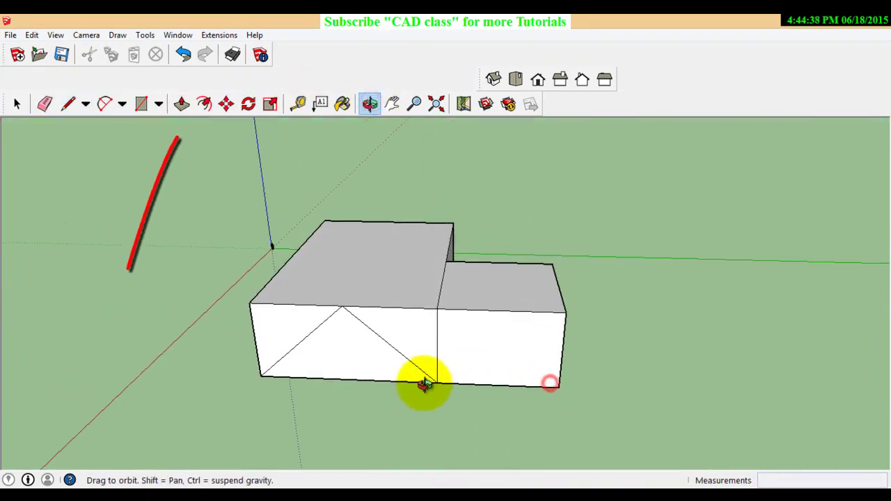
# Step: Push both triangular corner faces back through the box to form the first gable roof
pyautogui.click(183, 103)
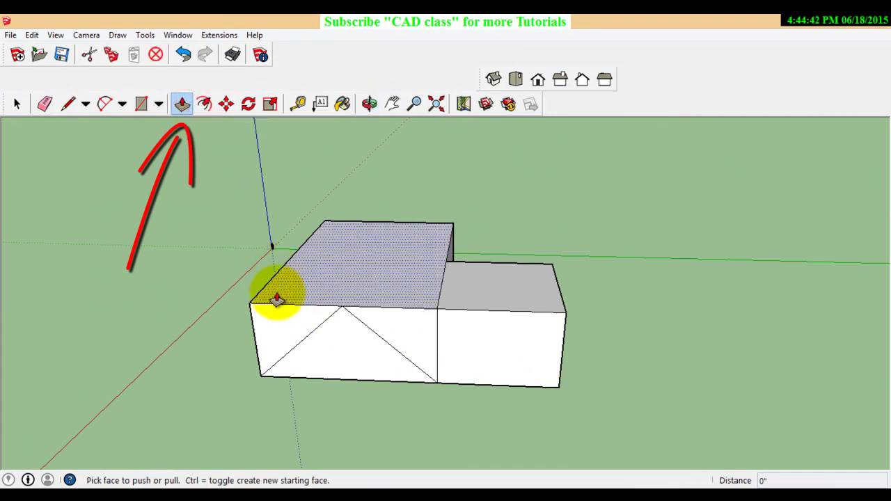
pyautogui.moveTo(278, 329); pyautogui.dragTo(337, 230)
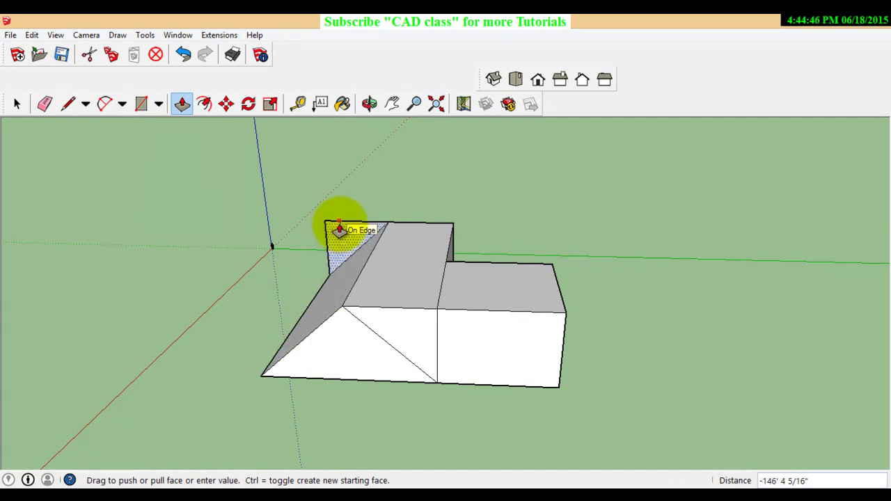
pyautogui.click(339, 226)
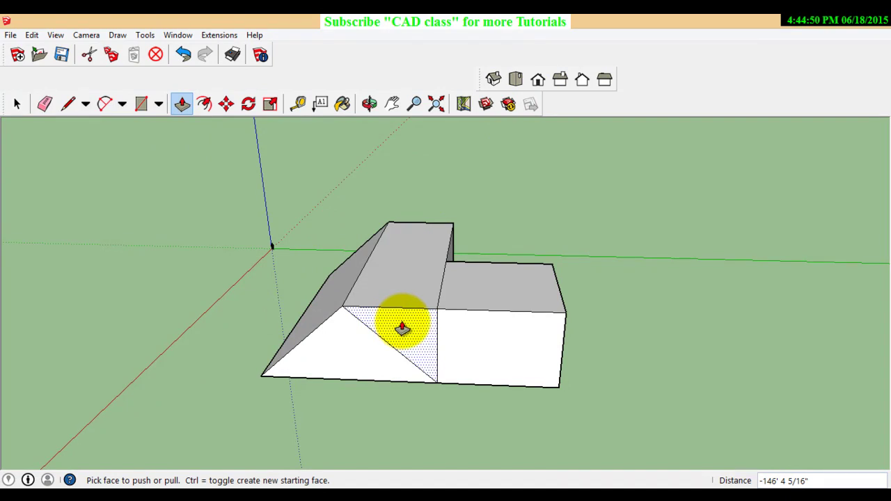
pyautogui.moveTo(402, 327); pyautogui.dragTo(435, 246)
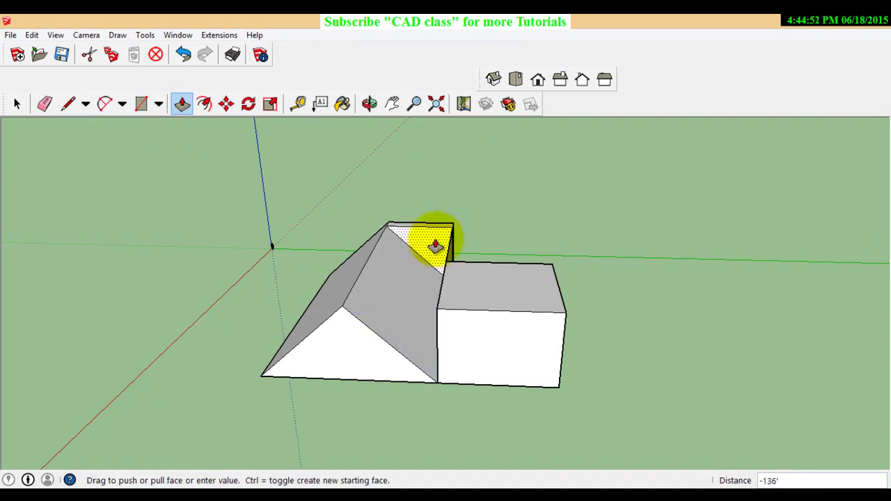
pyautogui.click(440, 233)
pyautogui.scroll(-1, 550, 249)
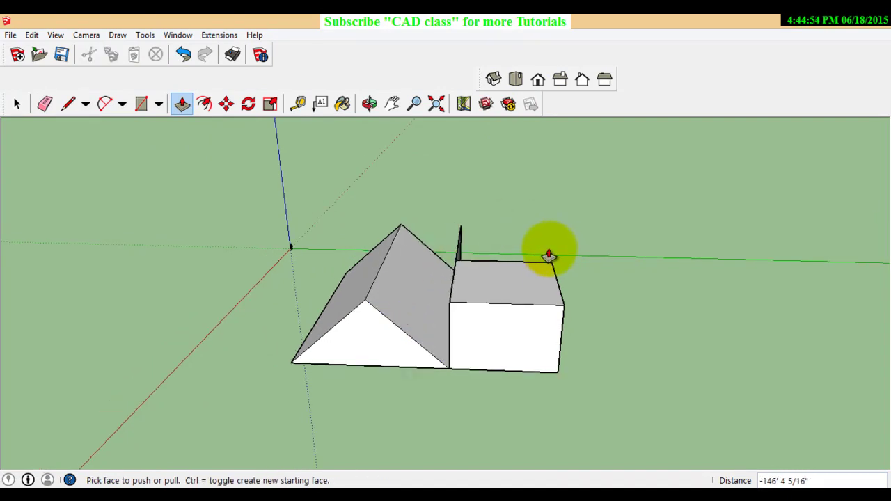
# Step: Push the two triangular faces at the other end back to form the second roof's slopes
pyautogui.click(369, 103)
pyautogui.moveTo(447, 354)
pyautogui.mouseDown()
pyautogui.moveTo(448, 255)
pyautogui.moveTo(622, 339)
pyautogui.moveTo(498, 348)
pyautogui.moveTo(478, 382)
pyautogui.moveTo(139, 328)
pyautogui.moveTo(420, 391)
pyautogui.moveTo(225, 314)
pyautogui.moveTo(239, 434)
pyautogui.moveTo(428, 350)
pyautogui.moveTo(436, 325)
pyautogui.moveTo(404, 314)
pyautogui.mouseUp()
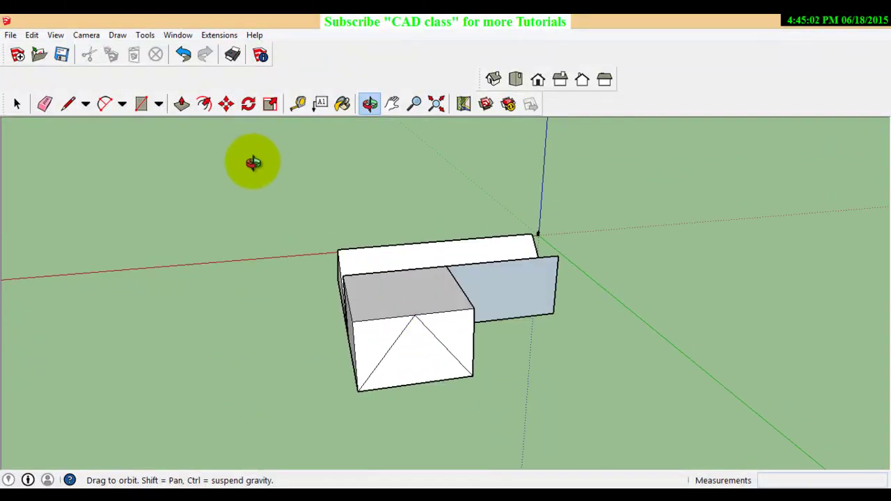
pyautogui.click(183, 104)
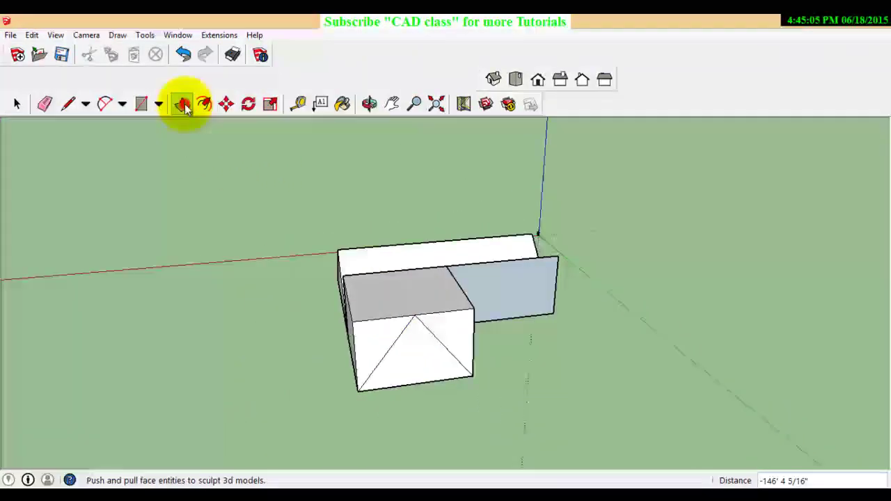
pyautogui.click(374, 341)
pyautogui.click(362, 284)
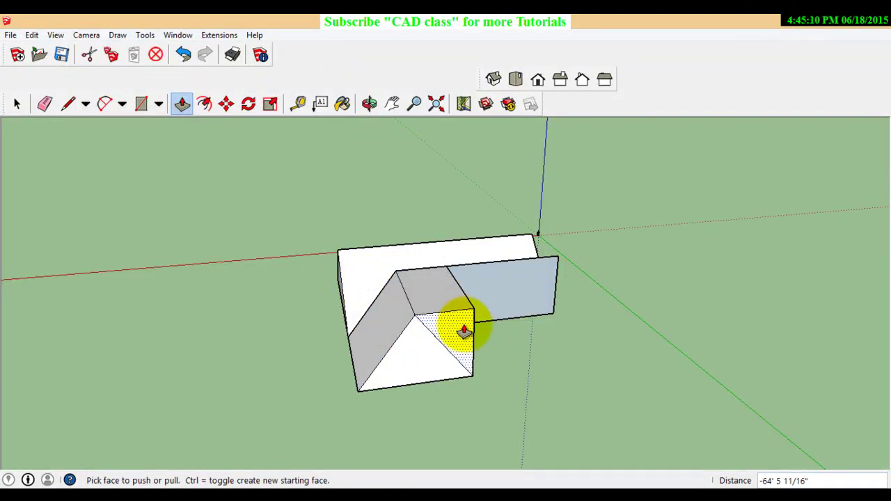
pyautogui.moveTo(462, 331); pyautogui.dragTo(447, 282)
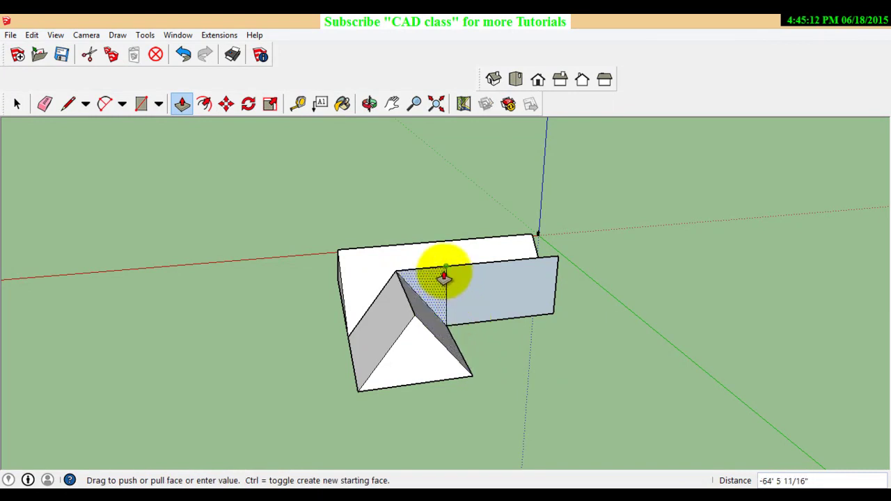
pyautogui.click(444, 277)
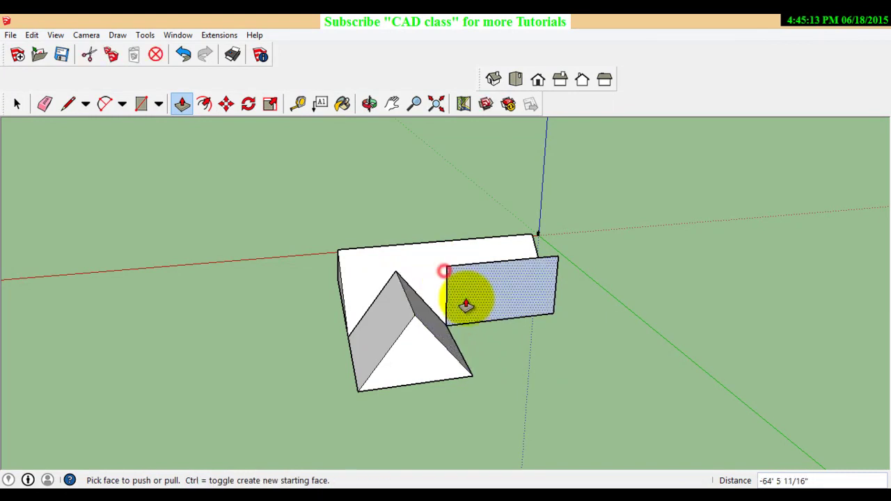
# Step: Orbit around the model to inspect both pitched roofs from above
pyautogui.click(369, 105)
pyautogui.moveTo(384, 155)
pyautogui.mouseDown()
pyautogui.moveTo(449, 360)
pyautogui.moveTo(643, 314)
pyautogui.moveTo(448, 457)
pyautogui.moveTo(160, 328)
pyautogui.mouseUp()
pyautogui.moveTo(552, 356)
pyautogui.mouseDown()
pyautogui.moveTo(204, 330)
pyautogui.moveTo(509, 440)
pyautogui.moveTo(404, 243)
pyautogui.mouseUp()
pyautogui.rightClick(352, 211)
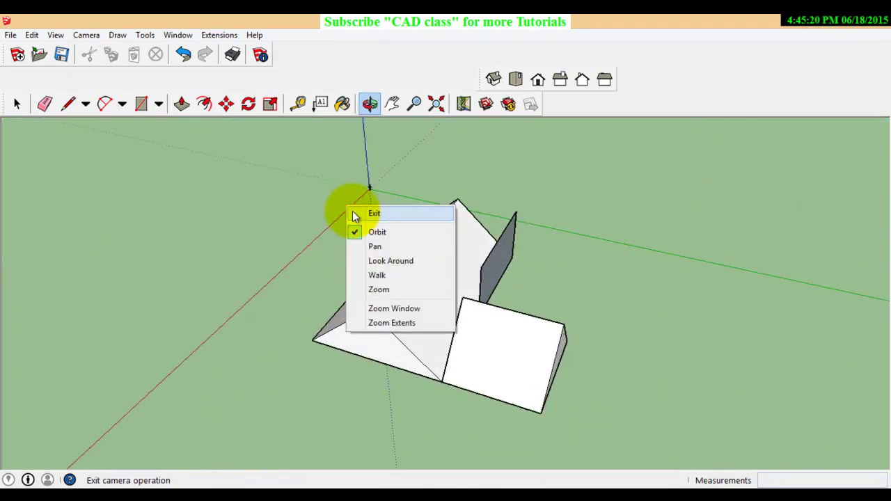
pyautogui.click(374, 213)
pyautogui.scroll(3, 536, 254)
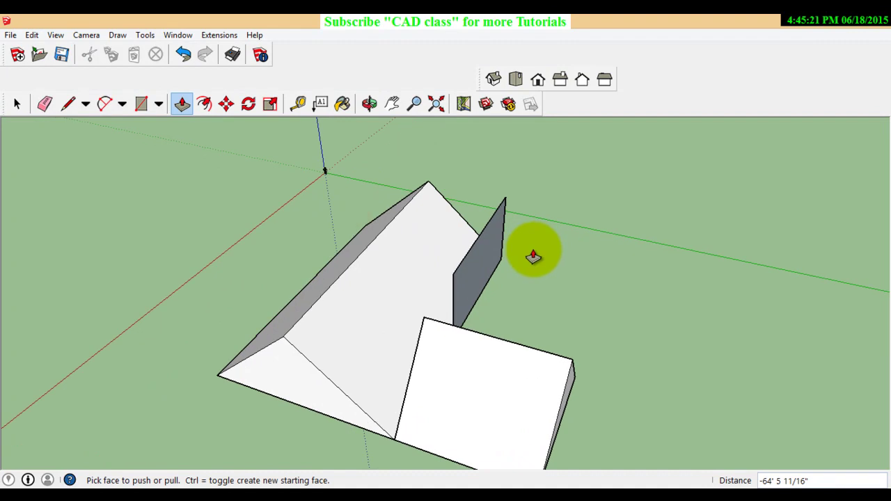
# Step: Orbit to a side view of both roofs and try pushing the leftover wall face
pyautogui.click(367, 104)
pyautogui.moveTo(577, 304); pyautogui.dragTo(183, 229)
pyautogui.rightClick(171, 211)
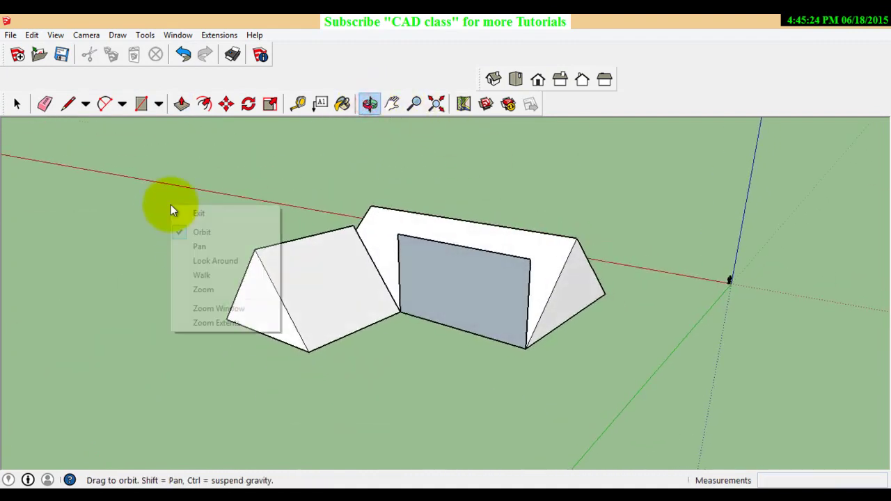
pyautogui.click(176, 212)
pyautogui.moveTo(474, 287); pyautogui.dragTo(493, 312)
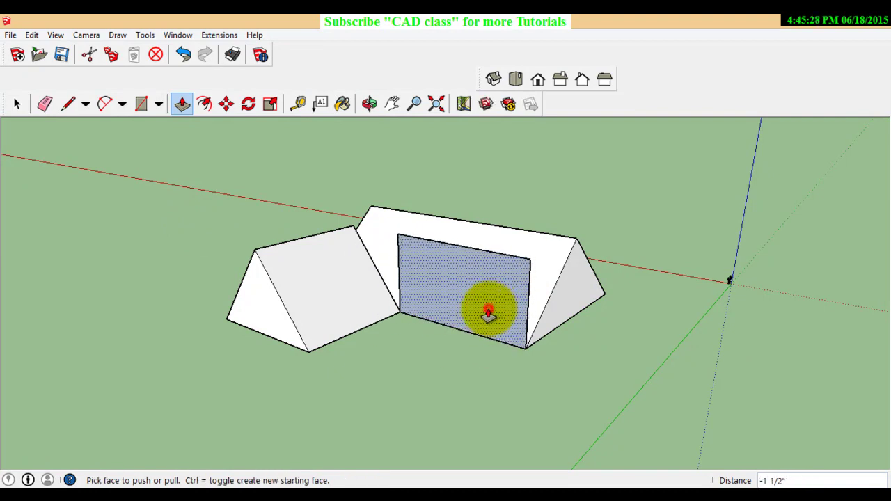
# Step: Delete the leftover wall face and clear its stray edges from the roofs
pyautogui.click(17, 104)
pyautogui.click(446, 280)
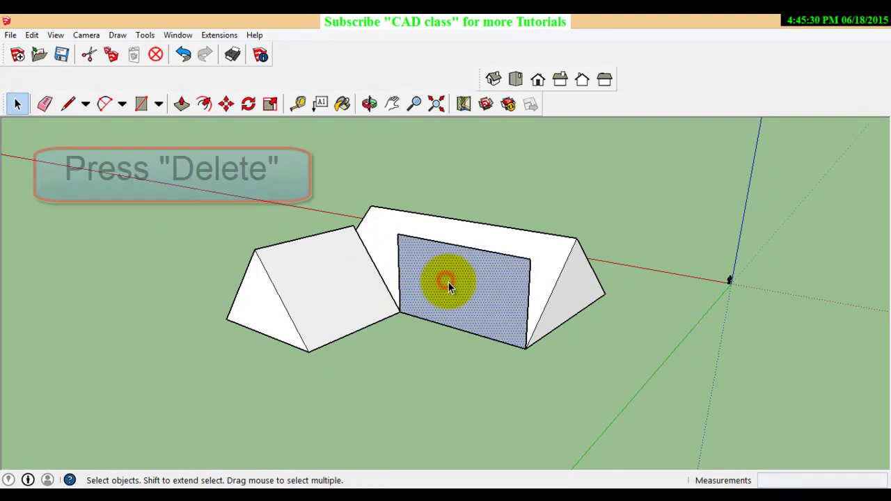
pyautogui.press('Delete')
pyautogui.scroll(2, 467, 252)
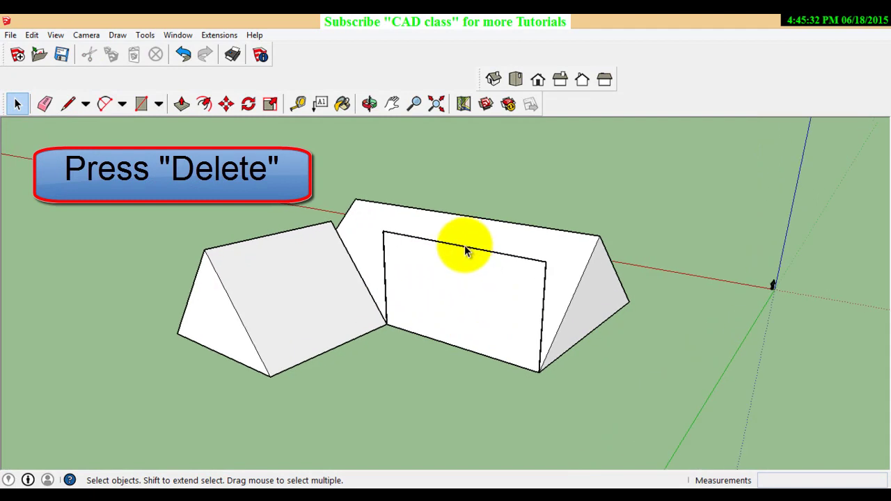
pyautogui.scroll(1, 467, 252)
pyautogui.press('Escape')
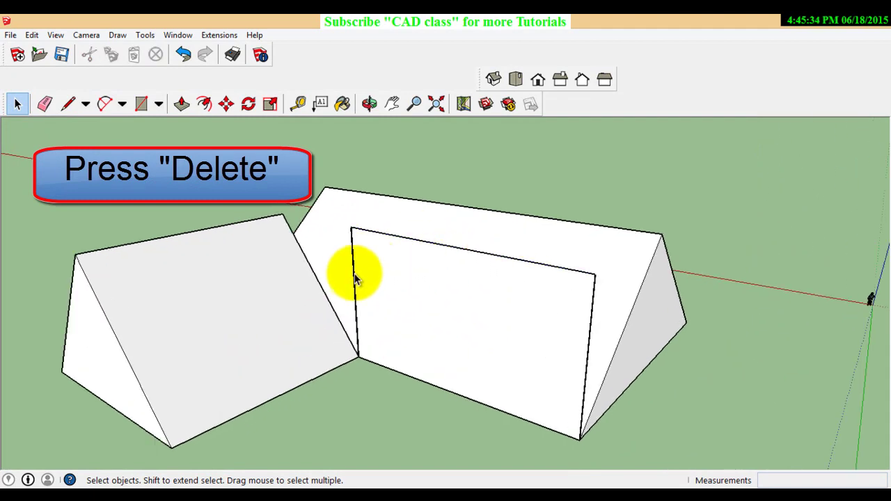
pyautogui.press('Escape')
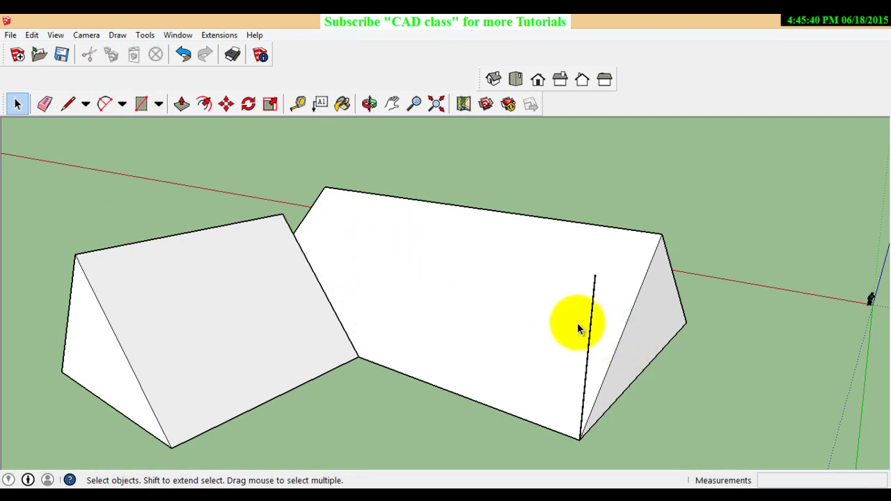
pyautogui.moveTo(588, 331); pyautogui.dragTo(592, 348)
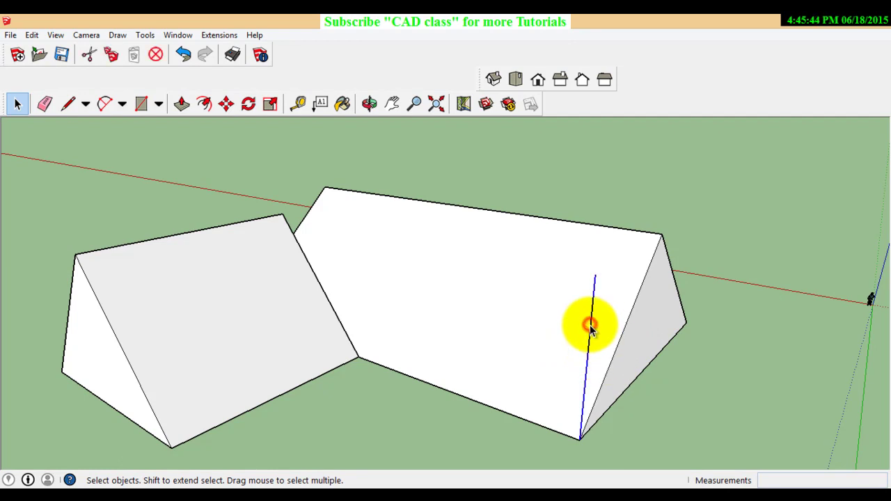
# Step: Push/Pull the smaller roof's triangular gable end until it meets the longer roof's slope
pyautogui.click(369, 104)
pyautogui.moveTo(249, 229)
pyautogui.mouseDown()
pyautogui.moveTo(711, 278)
pyautogui.moveTo(541, 424)
pyautogui.moveTo(771, 370)
pyautogui.moveTo(622, 388)
pyautogui.moveTo(441, 352)
pyautogui.mouseUp()
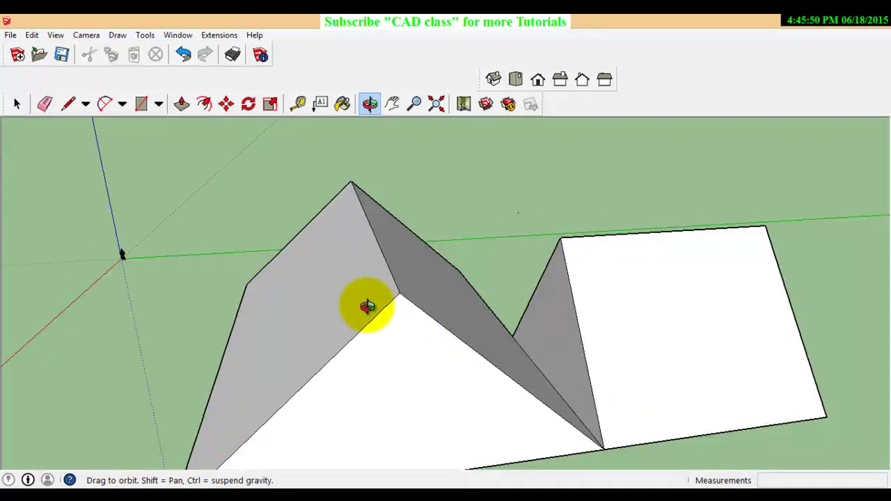
pyautogui.moveTo(368, 304); pyautogui.dragTo(358, 285)
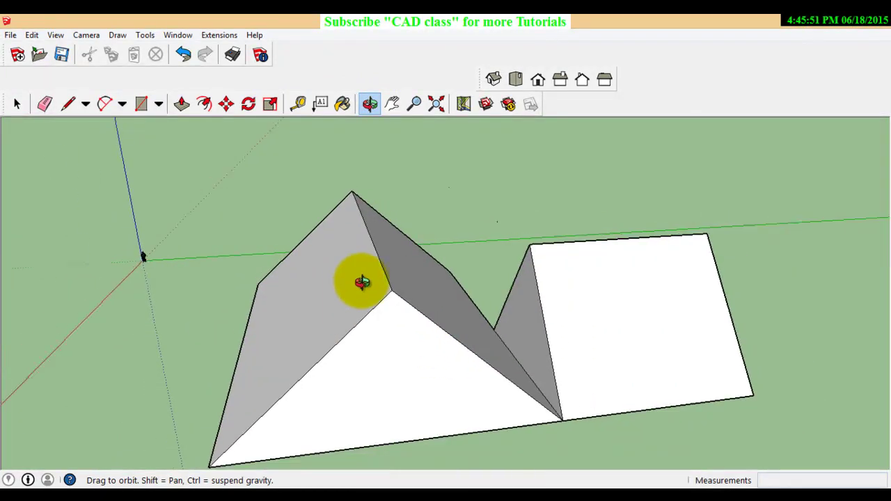
pyautogui.click(181, 105)
pyautogui.moveTo(529, 298); pyautogui.dragTo(405, 328)
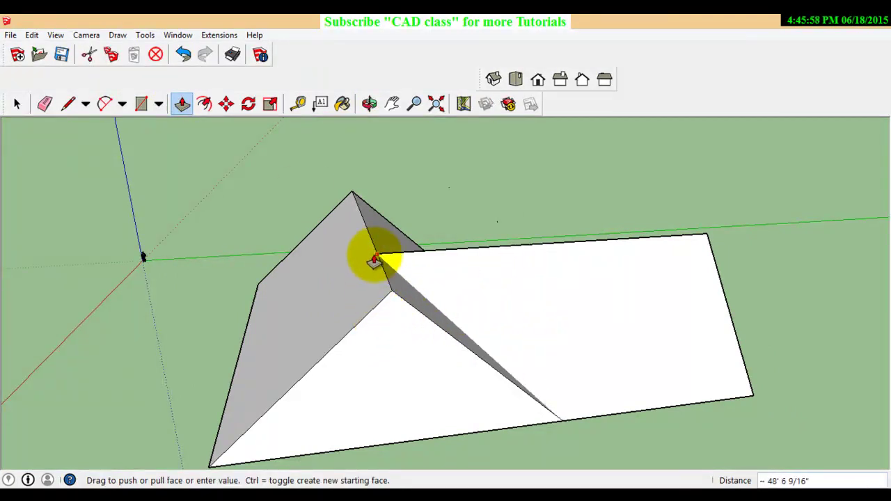
pyautogui.scroll(2, 376, 257)
pyautogui.scroll(2, 376, 256)
pyautogui.scroll(2, 375, 264)
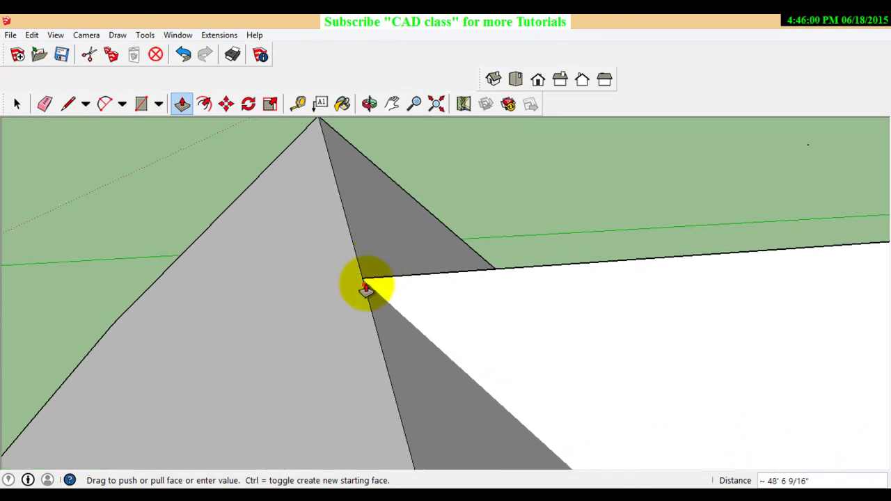
pyautogui.scroll(1, 363, 284)
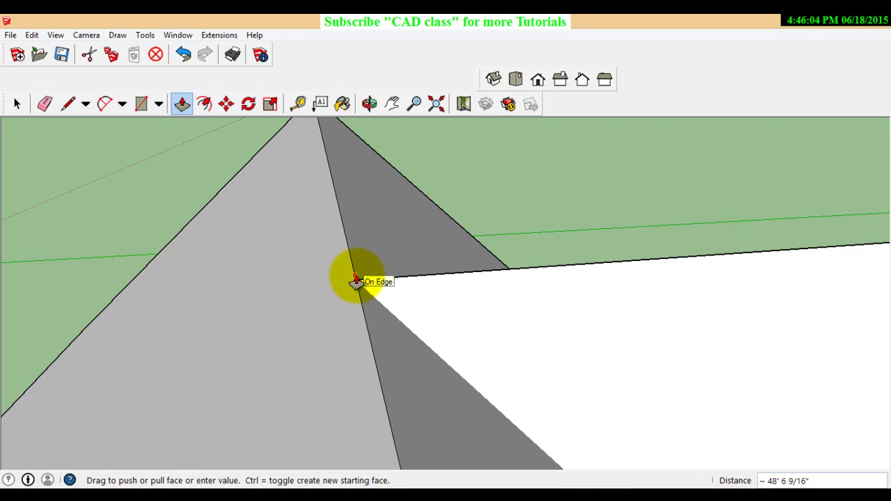
pyautogui.click(356, 282)
# Step: Orbit around the joined L-shaped roof to inspect it from above
pyautogui.scroll(-2, 368, 289)
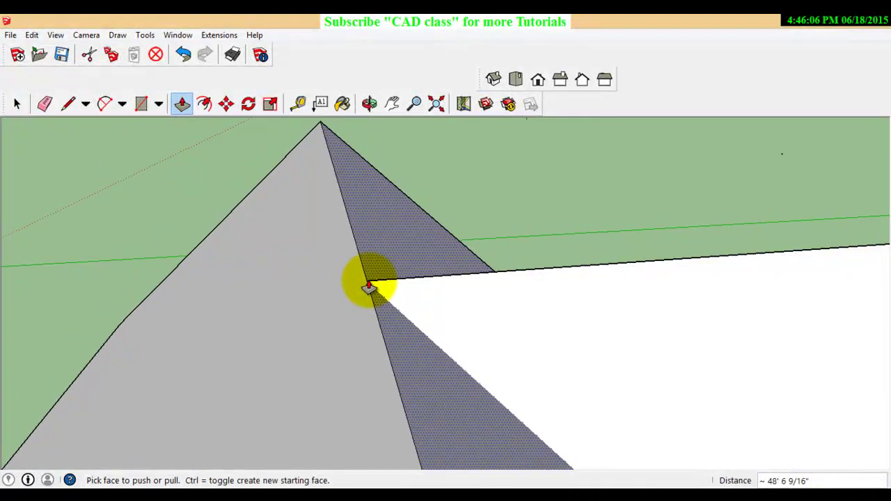
pyautogui.scroll(-2, 390, 292)
pyautogui.scroll(-2, 411, 296)
pyautogui.scroll(-2, 413, 291)
pyautogui.scroll(-2, 415, 299)
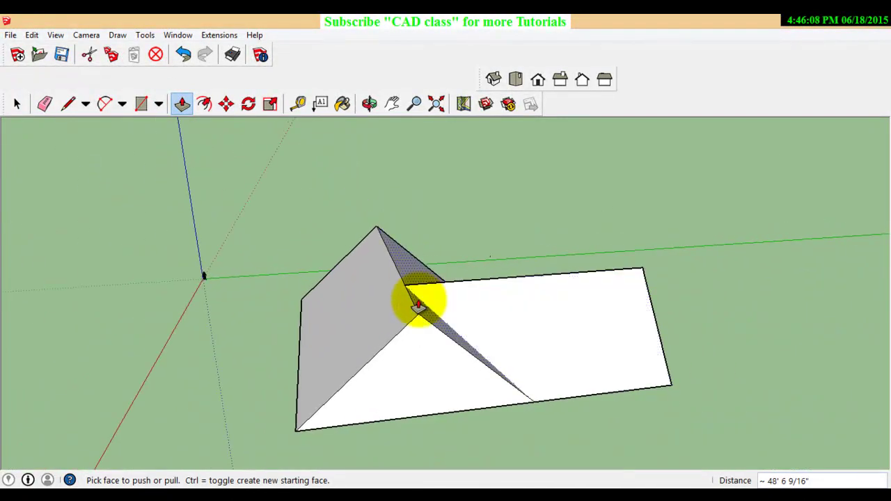
pyautogui.scroll(-1, 418, 305)
pyautogui.click(372, 106)
pyautogui.moveTo(615, 330)
pyautogui.mouseDown()
pyautogui.moveTo(358, 244)
pyautogui.moveTo(193, 337)
pyautogui.mouseUp()
pyautogui.moveTo(447, 396); pyautogui.dragTo(225, 318)
pyautogui.moveTo(629, 246)
pyautogui.mouseDown()
pyautogui.moveTo(596, 304)
pyautogui.moveTo(356, 396)
pyautogui.moveTo(640, 376)
pyautogui.moveTo(471, 330)
pyautogui.moveTo(372, 342)
pyautogui.moveTo(543, 294)
pyautogui.mouseUp()
# Step: Draw an edge from the ridge apex to the bottom-left corner, just inside the left slope
pyautogui.scroll(5, 434, 211)
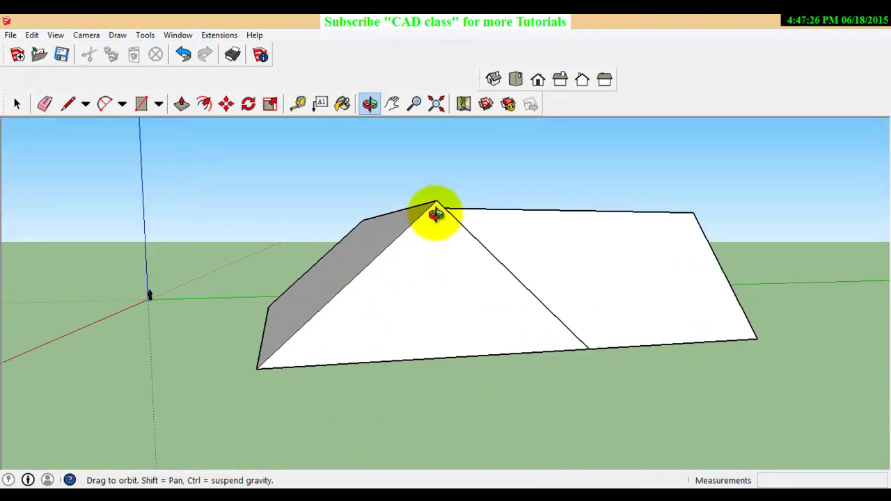
pyautogui.scroll(3, 433, 203)
pyautogui.moveTo(434, 203); pyautogui.dragTo(441, 190)
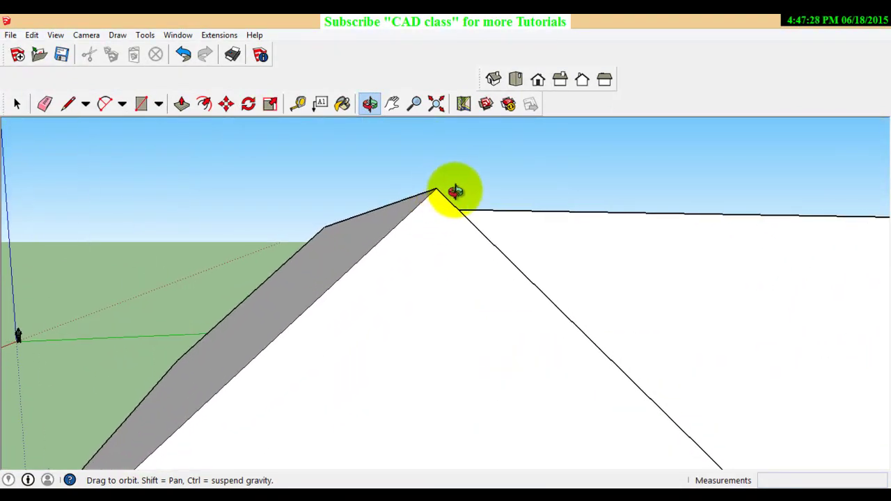
pyautogui.click(66, 104)
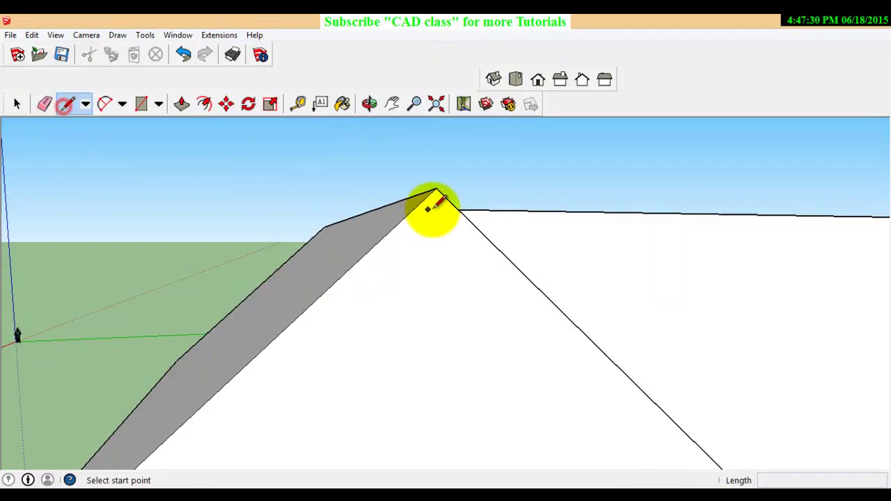
pyautogui.click(436, 191)
pyautogui.write('1')
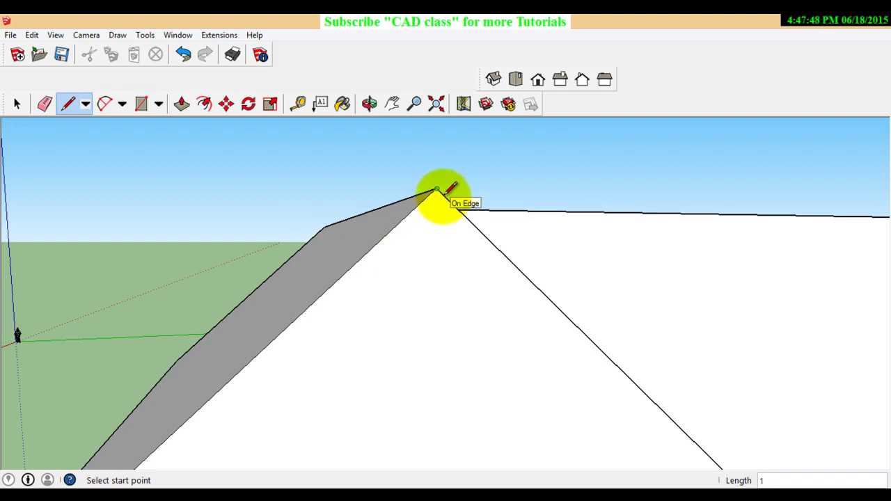
pyautogui.click(446, 193)
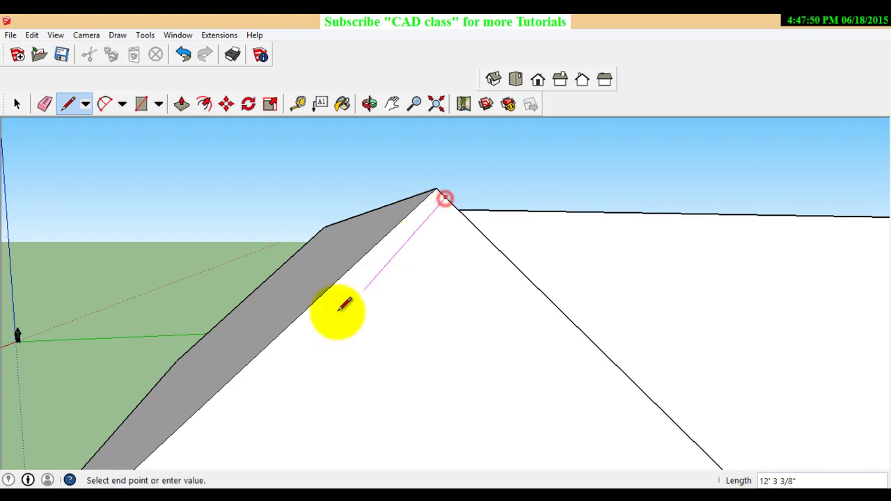
pyautogui.scroll(-5, 328, 308)
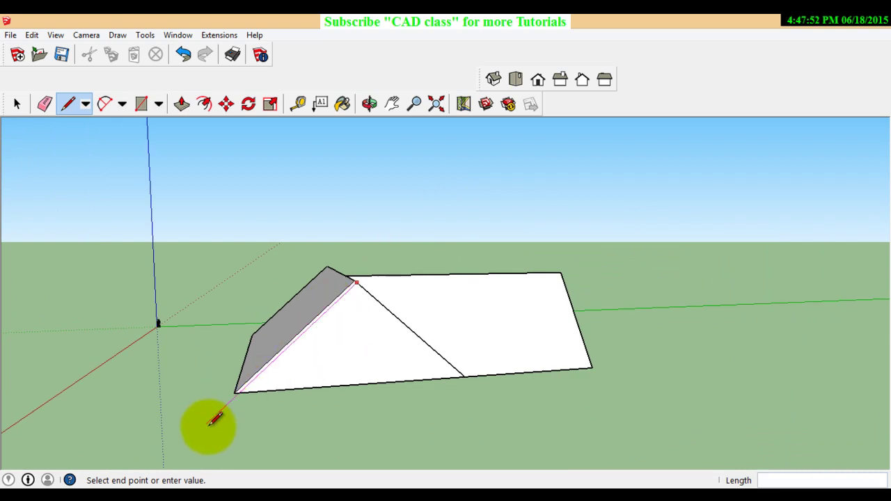
pyautogui.click(239, 393)
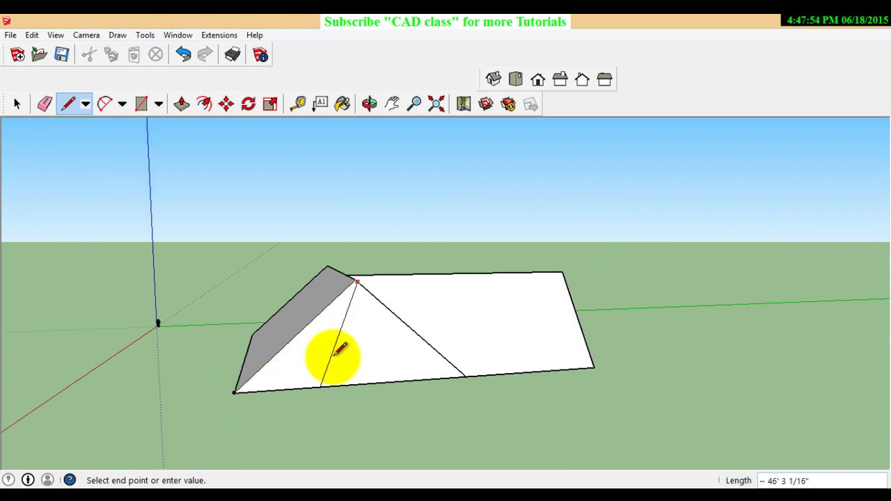
pyautogui.scroll(2, 250, 383)
pyautogui.scroll(2, 252, 394)
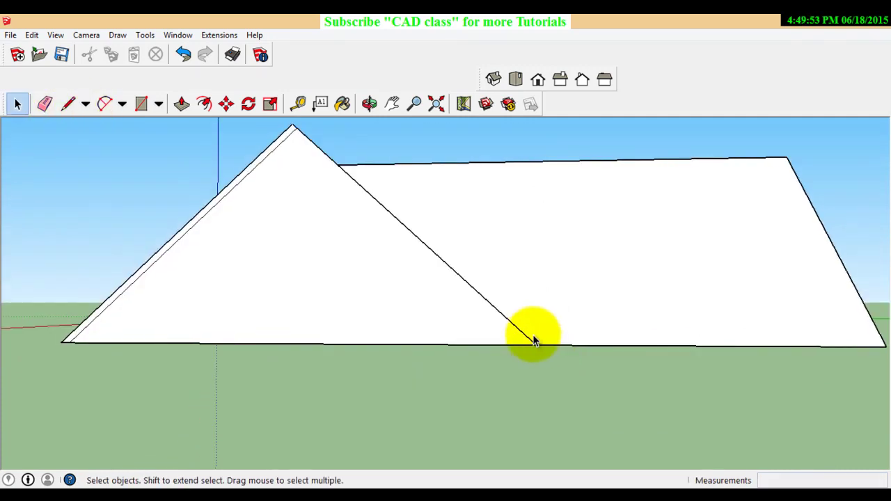
pyautogui.scroll(2, 535, 341)
# Step: Draw the matching inner edge from the gable's bottom edge, just inside the right slope
pyautogui.click(69, 104)
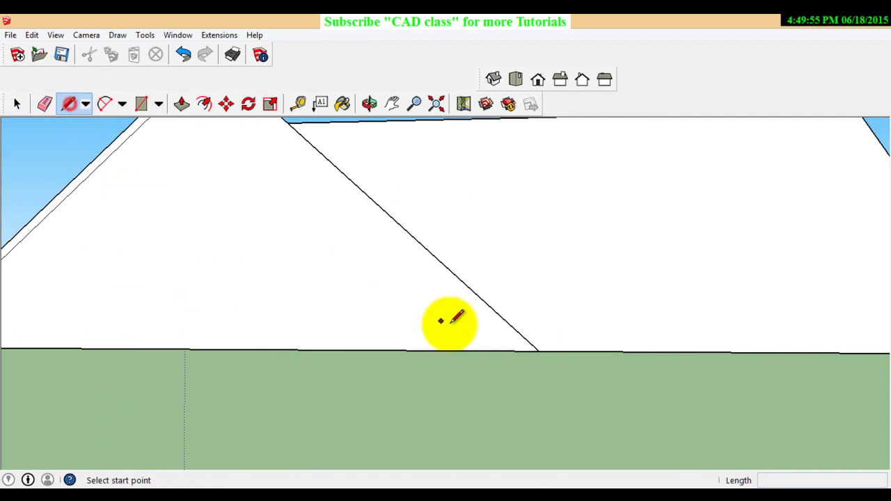
pyautogui.click(519, 351)
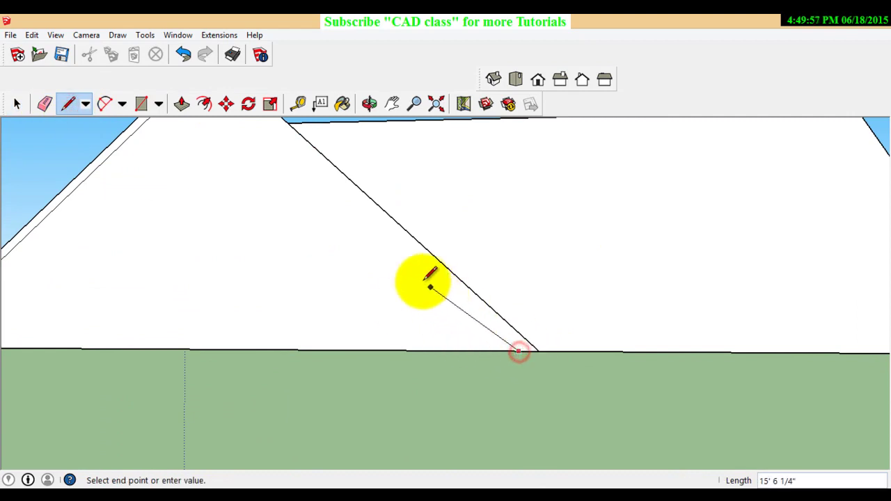
pyautogui.scroll(-1, 402, 248)
pyautogui.scroll(-1, 403, 248)
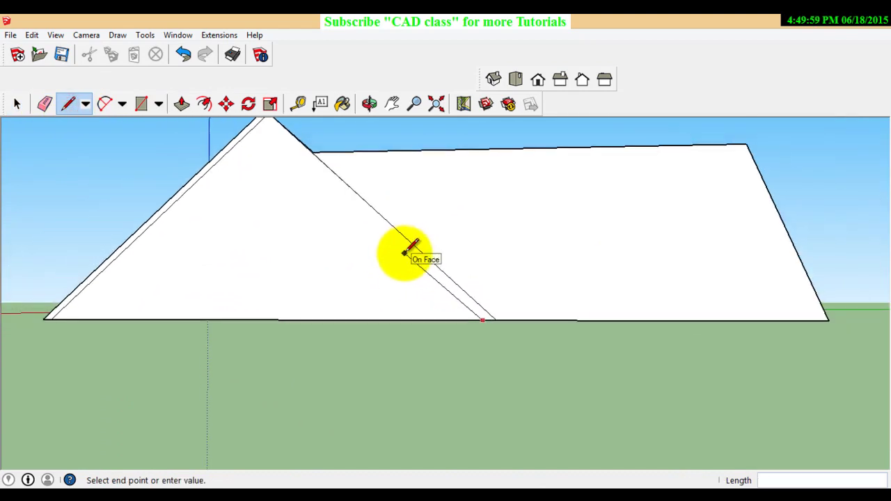
pyautogui.scroll(-2, 348, 188)
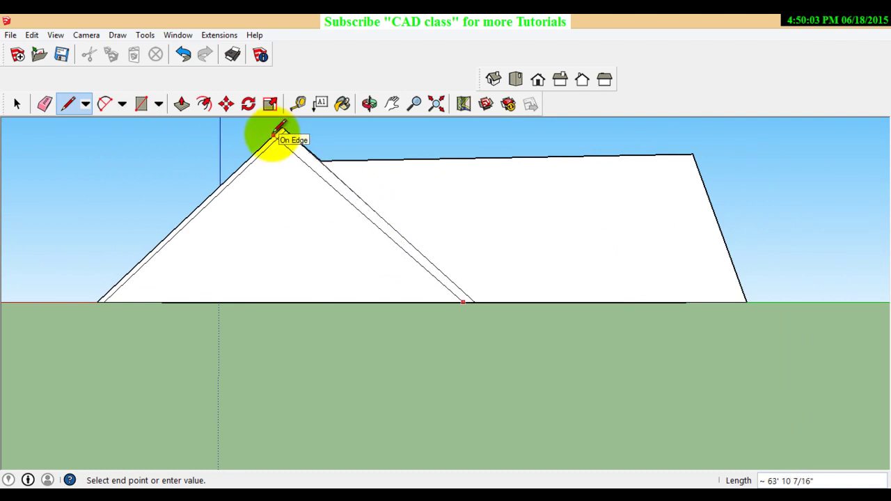
pyautogui.scroll(2, 283, 127)
pyautogui.scroll(1, 285, 128)
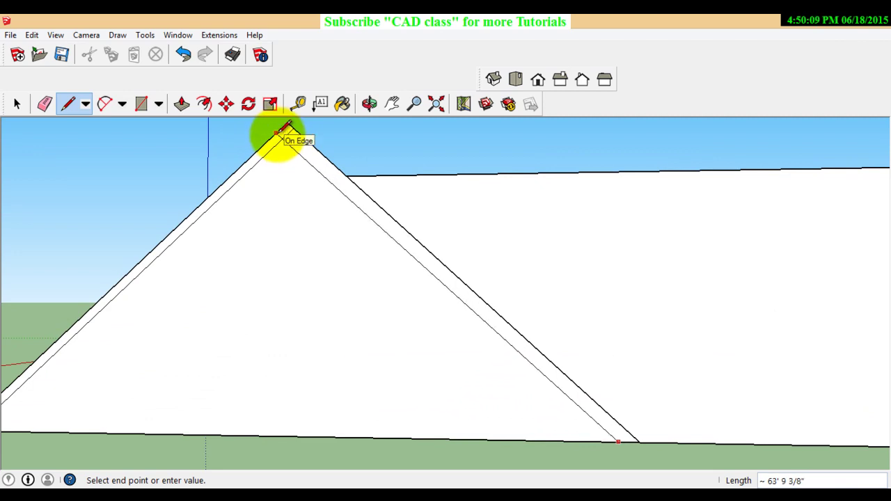
pyautogui.scroll(-3, 463, 247)
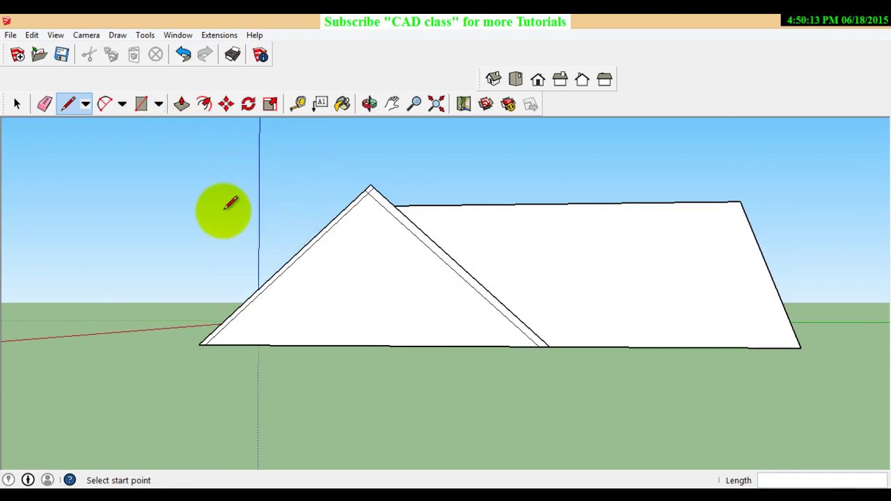
# Step: Push the inner gable triangle back into the house with Push/Pull, leaving the roof-edge strips
pyautogui.click(182, 104)
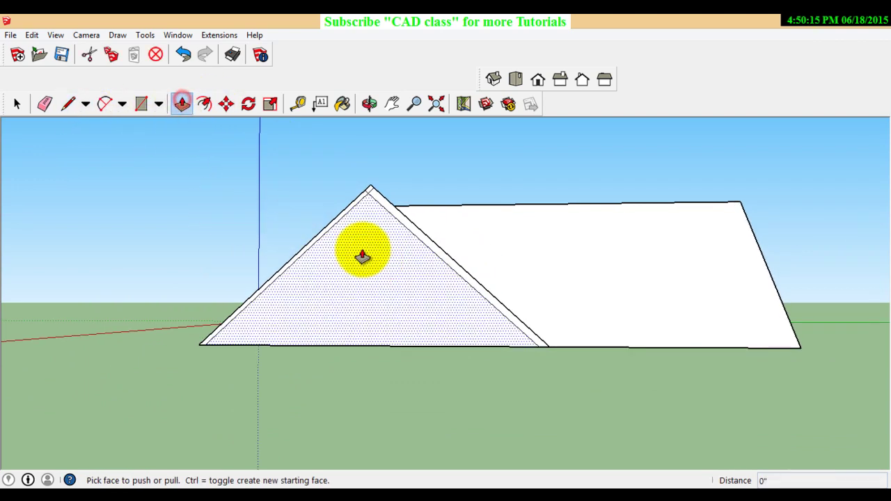
pyautogui.click(352, 256)
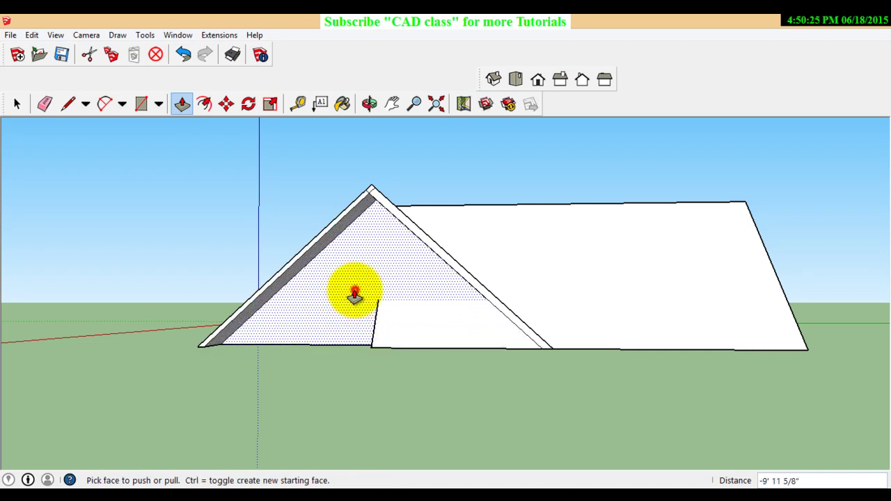
pyautogui.click(355, 296)
# Step: Pan and orbit to view the projecting roof edges from a low angle below
pyautogui.click(18, 104)
pyautogui.click(392, 105)
pyautogui.moveTo(341, 273)
pyautogui.mouseDown()
pyautogui.moveTo(544, 309)
pyautogui.moveTo(230, 253)
pyautogui.moveTo(519, 281)
pyautogui.moveTo(492, 192)
pyautogui.moveTo(537, 181)
pyautogui.moveTo(481, 202)
pyautogui.moveTo(324, 189)
pyautogui.moveTo(338, 223)
pyautogui.moveTo(368, 243)
pyautogui.moveTo(320, 247)
pyautogui.moveTo(446, 227)
pyautogui.mouseUp()
pyautogui.click(373, 105)
pyautogui.scroll(3, 443, 265)
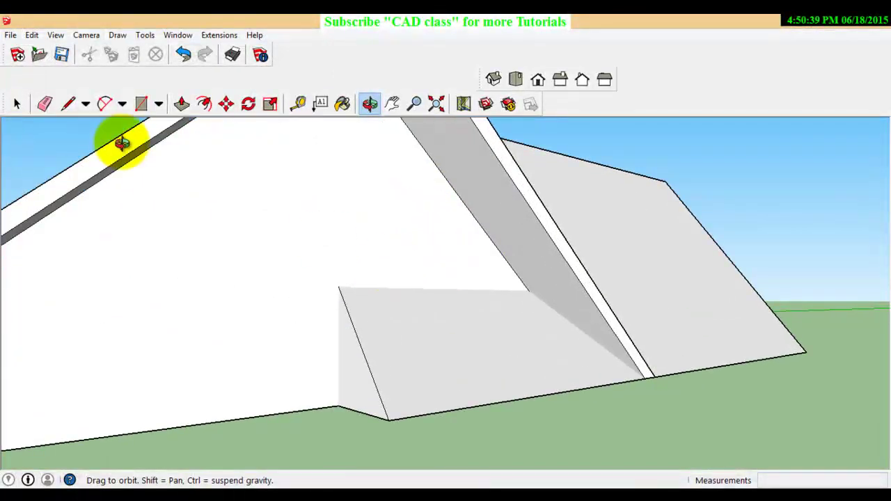
# Step: Draw an edge from the slab's top corner to where it meets the roof
pyautogui.click(68, 105)
pyautogui.scroll(2, 422, 304)
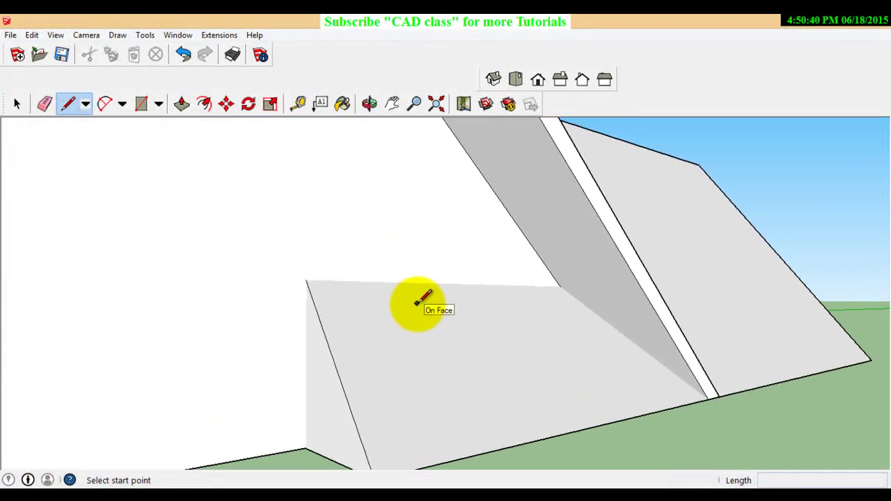
pyautogui.click(306, 280)
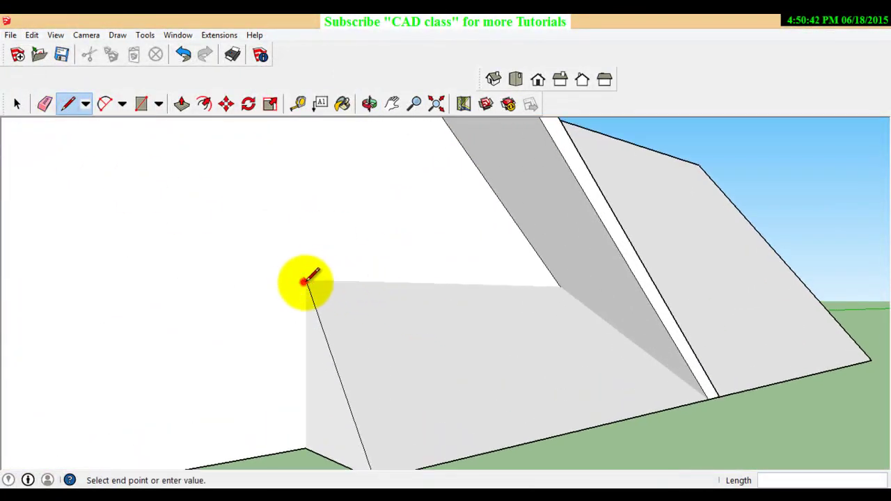
pyautogui.click(560, 285)
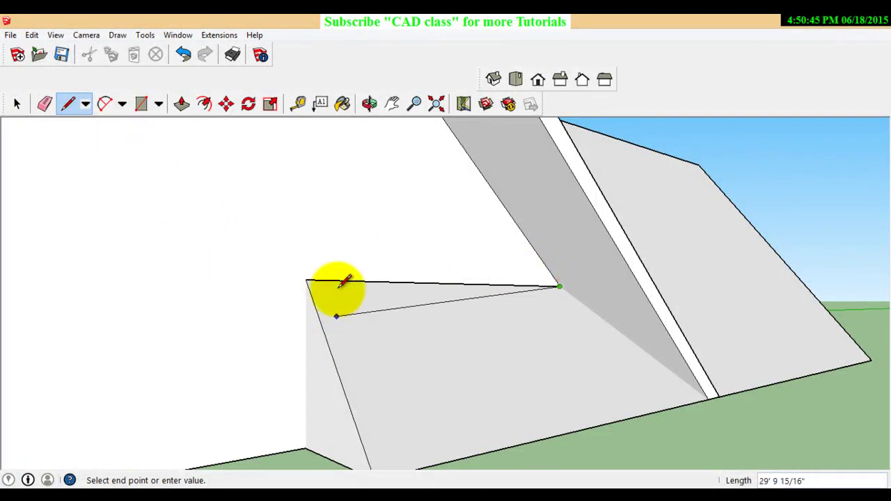
pyautogui.click(306, 449)
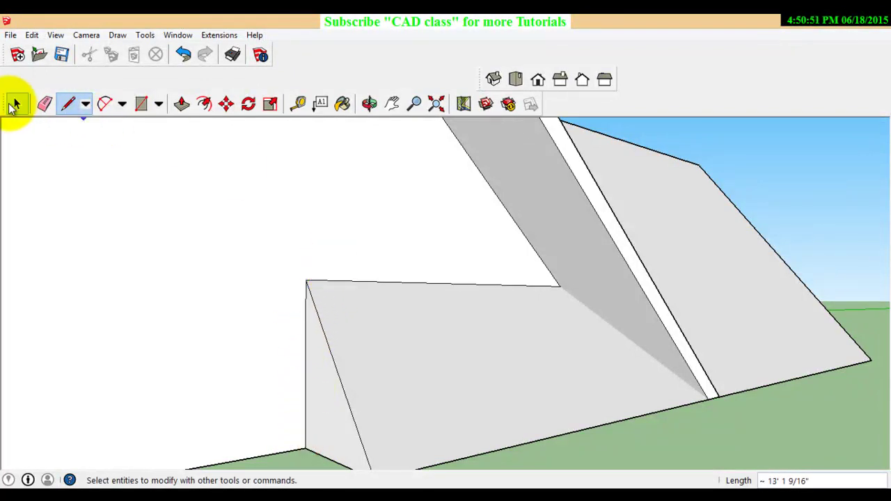
pyautogui.click(18, 103)
pyautogui.click(434, 374)
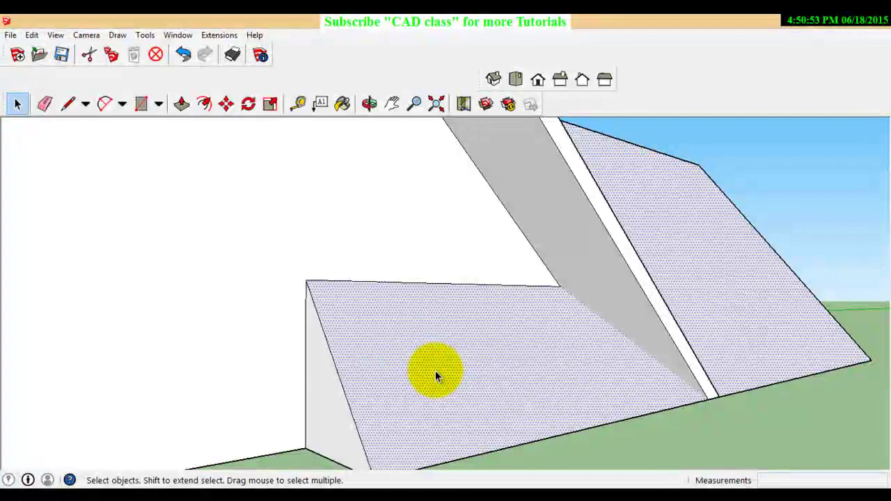
# Step: Split the slanted slab face diagonally and delete the lower triangular face
pyautogui.click(67, 103)
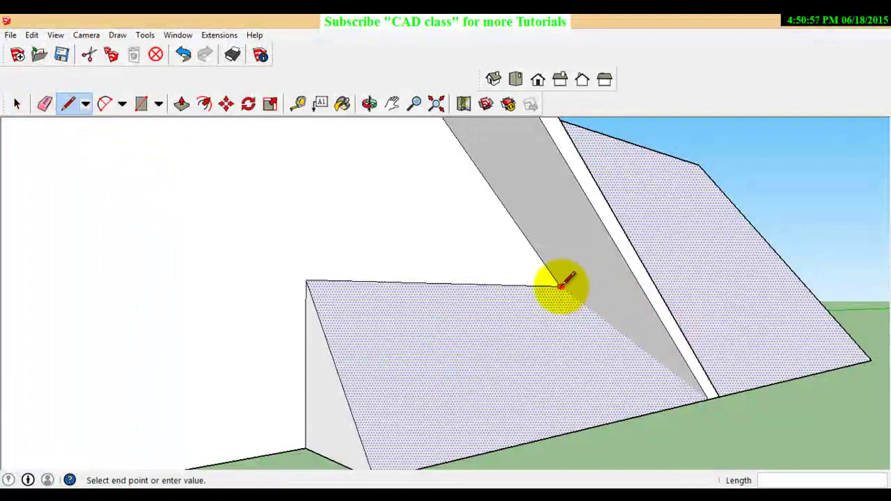
pyautogui.click(561, 286)
pyautogui.click(706, 397)
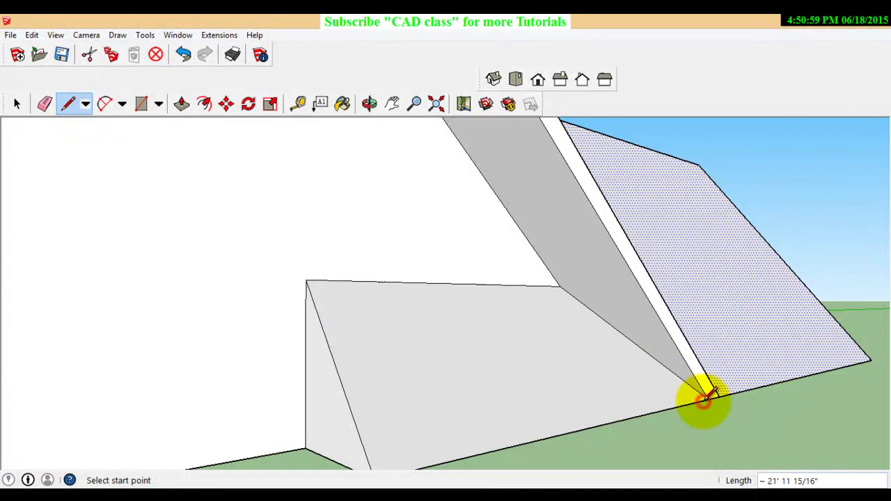
pyautogui.click(18, 103)
pyautogui.click(446, 357)
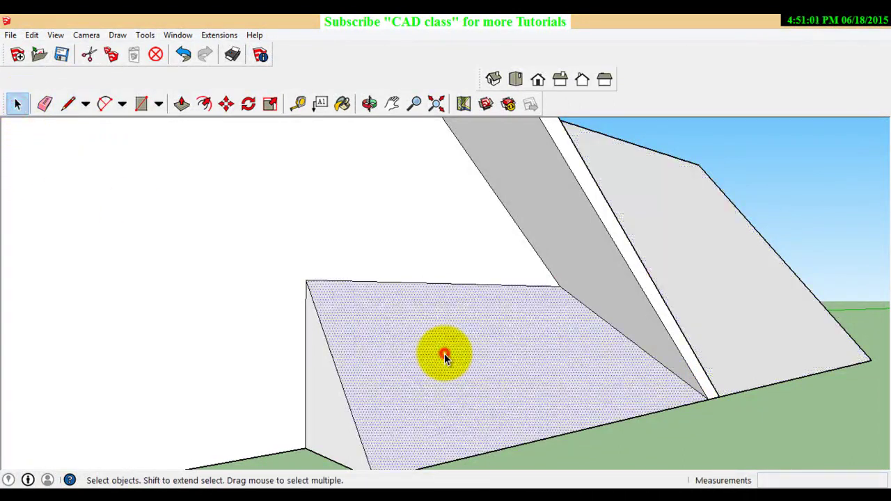
pyautogui.press('Delete')
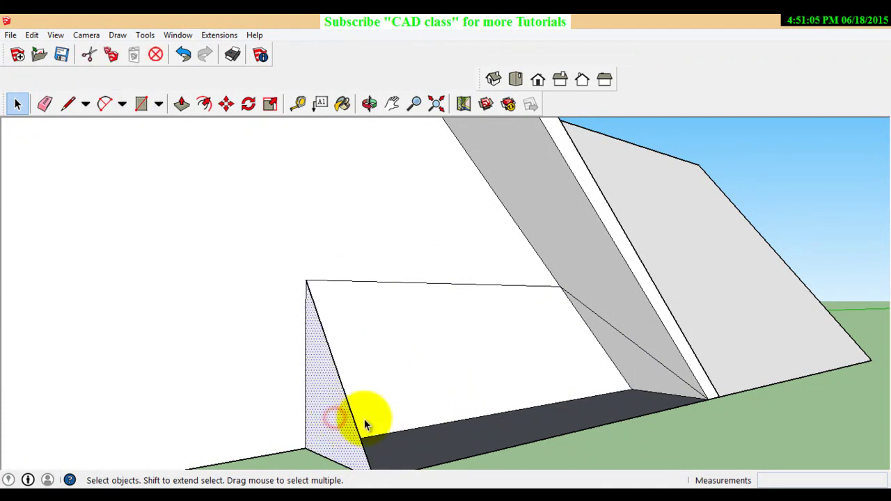
pyautogui.press('Delete')
# Step: Draw an edge across the dark strip to the ground corner and delete the strip face
pyautogui.moveTo(439, 422); pyautogui.dragTo(457, 419, button='middle')
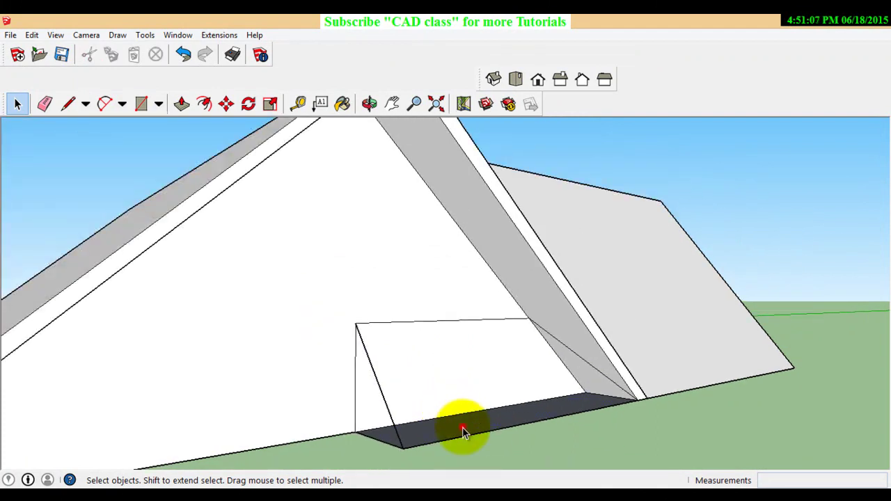
pyautogui.scroll(3, 467, 418)
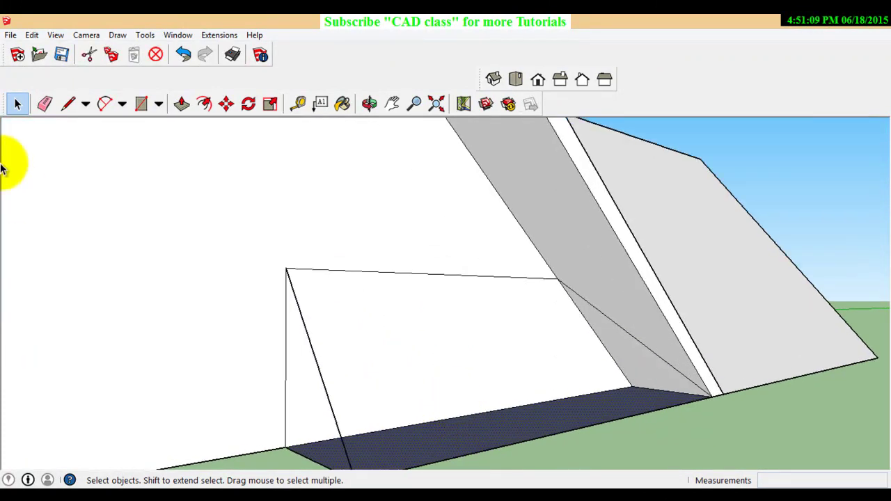
pyautogui.click(68, 103)
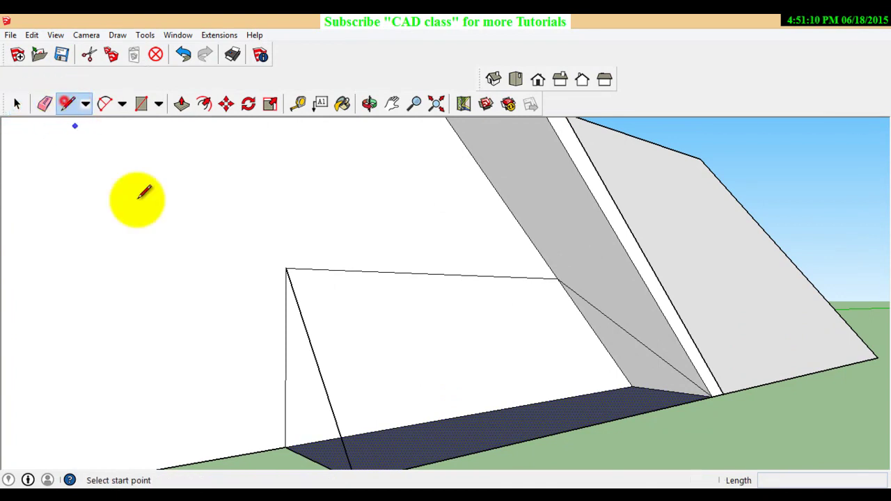
pyautogui.click(285, 447)
pyautogui.click(632, 385)
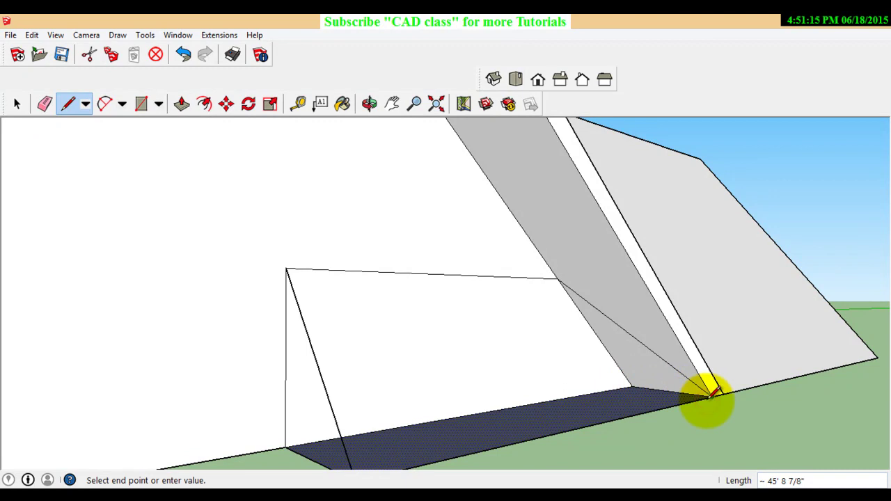
pyautogui.scroll(-2, 390, 356)
pyautogui.click(646, 384)
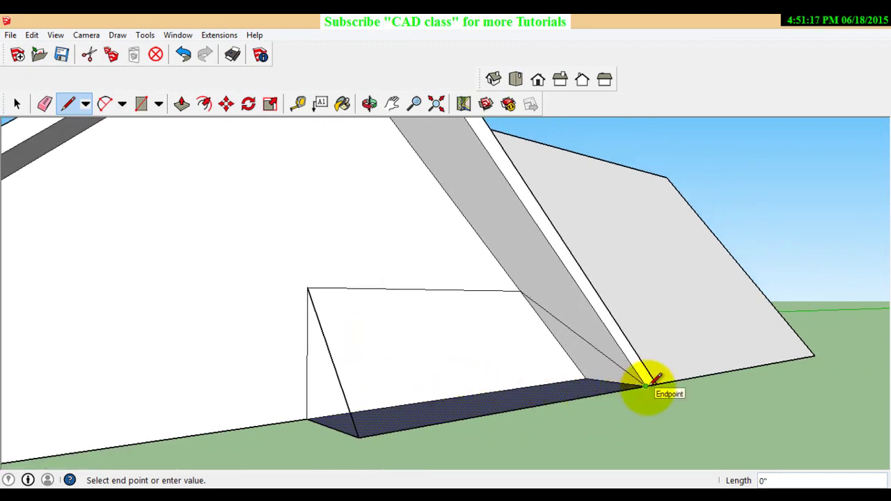
pyautogui.click(18, 103)
pyautogui.scroll(2, 468, 397)
pyautogui.scroll(1, 468, 397)
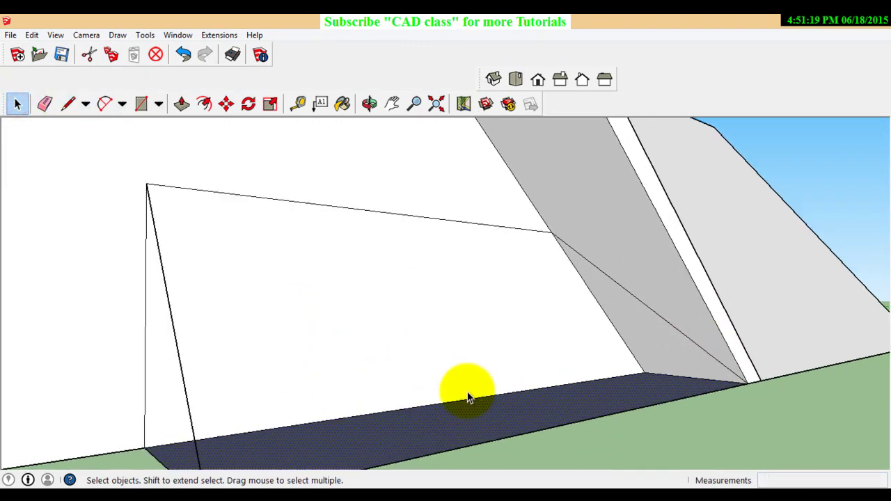
pyautogui.press('Delete')
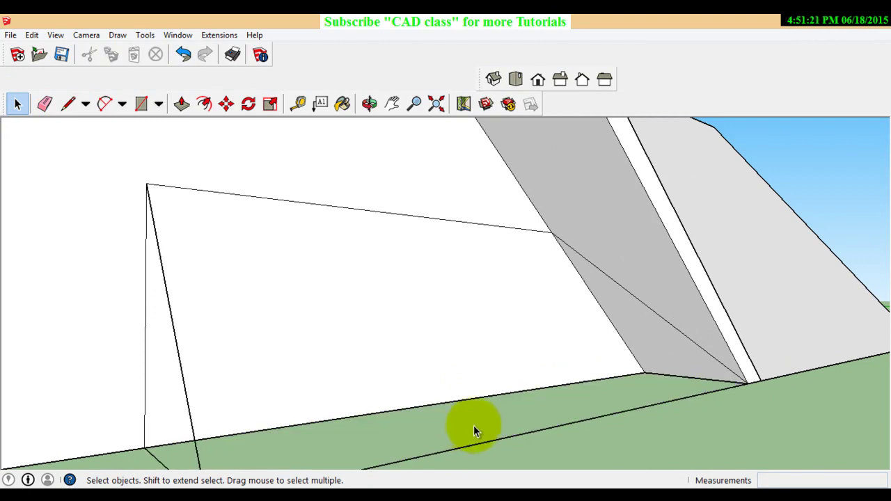
pyautogui.scroll(-1, 351, 420)
pyautogui.scroll(-1, 351, 420)
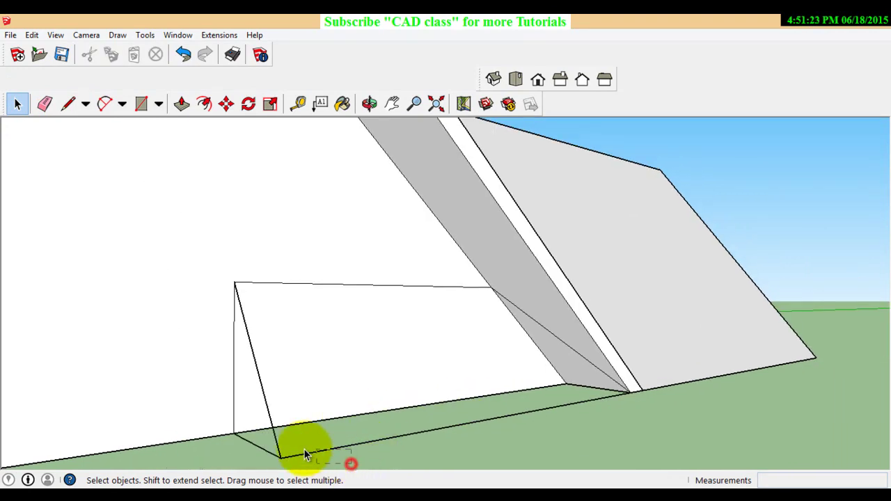
# Step: Erase the leftover triangle edges and vertical edge near the ground, keeping the gable's horizontal line
pyautogui.moveTo(329, 458); pyautogui.dragTo(237, 454)
pyautogui.press('Delete')
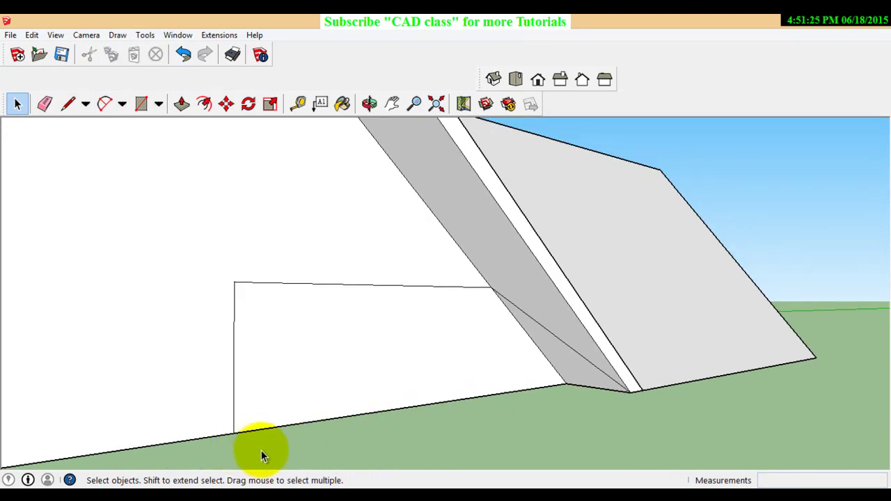
pyautogui.press('Delete')
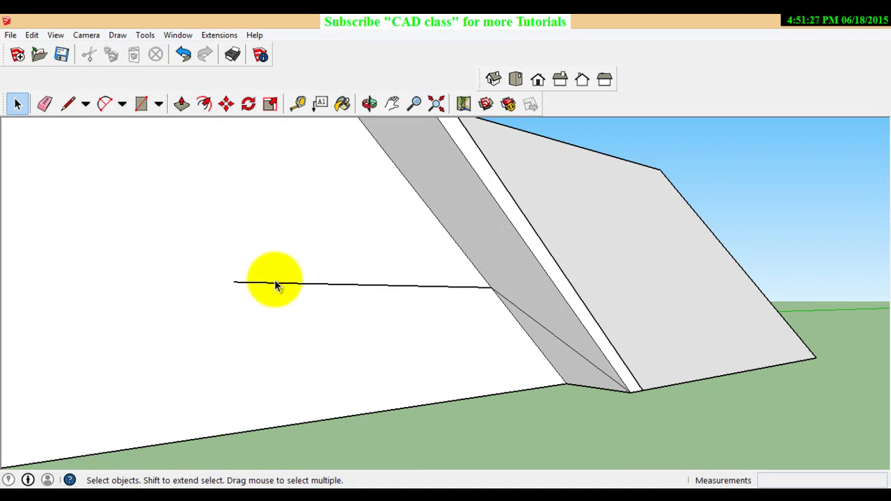
pyautogui.press('Delete')
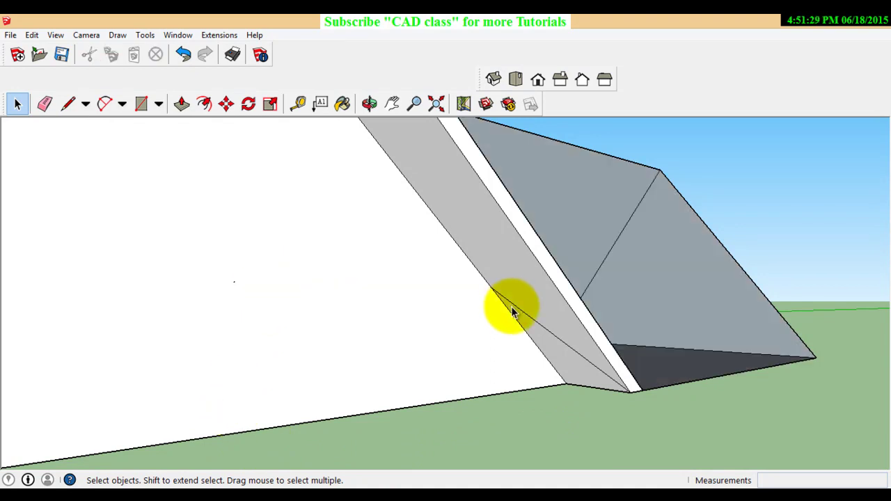
pyautogui.click(183, 54)
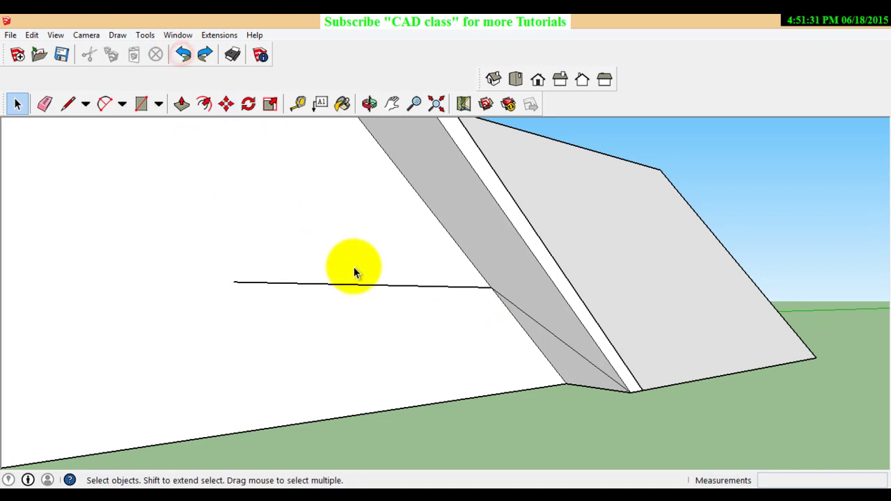
pyautogui.press('Delete')
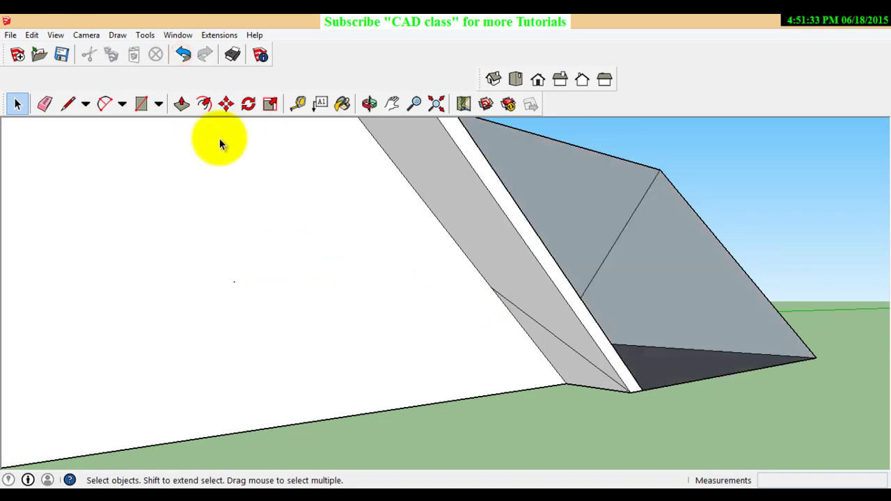
pyautogui.click(183, 55)
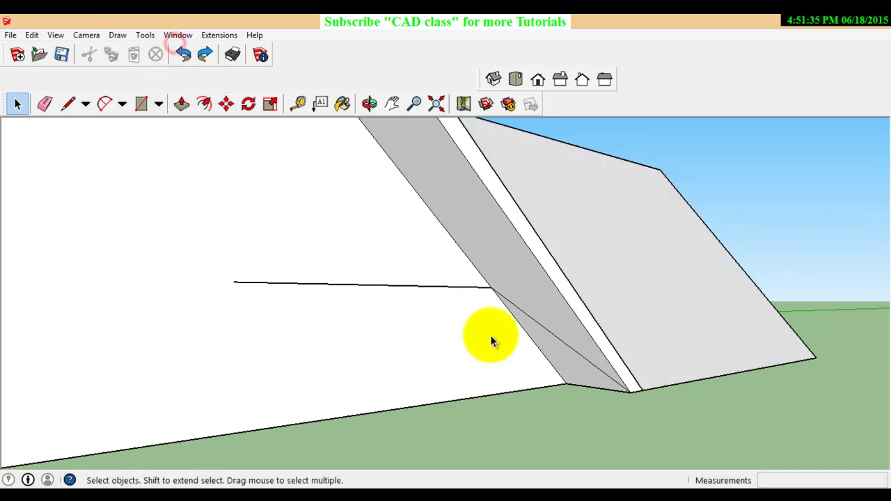
# Step: Restore the roof slope's diagonal line after deleting it, then orbit to a tilted roof overview
pyautogui.scroll(2, 577, 343)
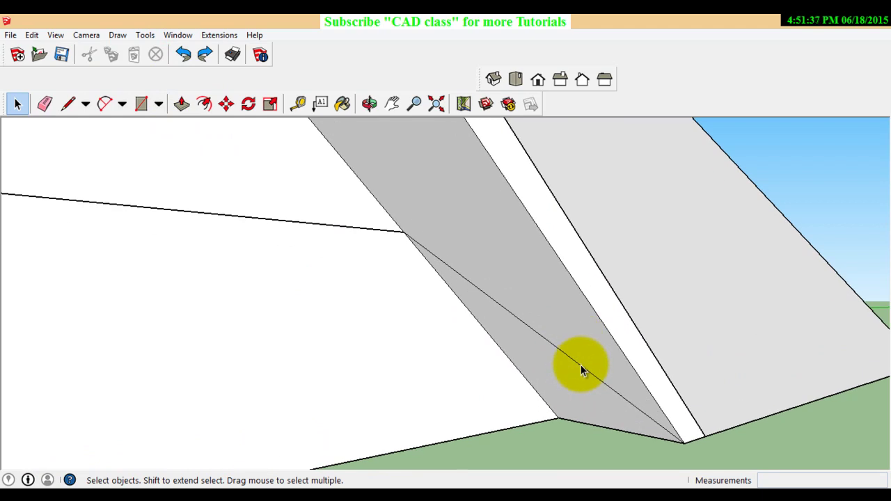
pyautogui.click(581, 366)
pyautogui.press('Delete')
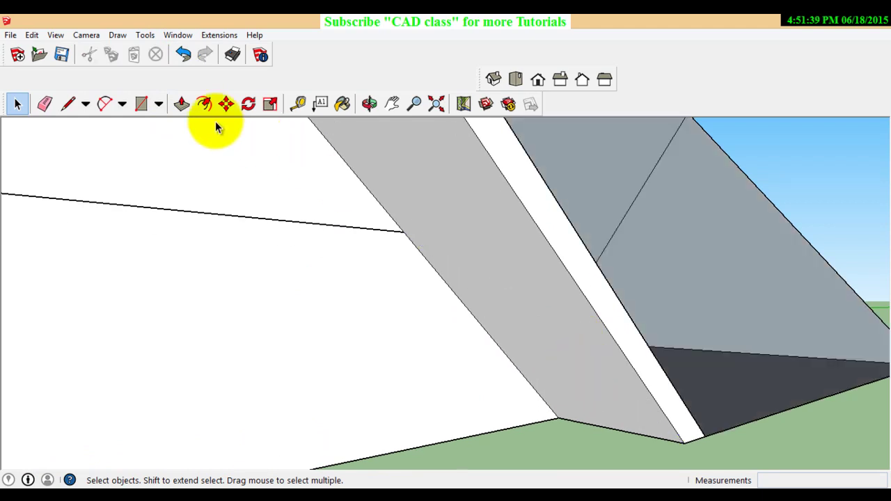
pyautogui.click(175, 55)
pyautogui.moveTo(229, 139)
pyautogui.mouseDown(button='middle')
pyautogui.moveTo(283, 189)
pyautogui.moveTo(381, 102)
pyautogui.mouseUp(button='middle')
pyautogui.click(376, 103)
pyautogui.moveTo(400, 165)
pyautogui.mouseDown()
pyautogui.moveTo(473, 342)
pyautogui.moveTo(405, 245)
pyautogui.moveTo(397, 258)
pyautogui.moveTo(298, 254)
pyautogui.moveTo(427, 229)
pyautogui.moveTo(596, 292)
pyautogui.mouseUp()
pyautogui.moveTo(384, 314)
pyautogui.mouseDown()
pyautogui.moveTo(384, 199)
pyautogui.moveTo(434, 243)
pyautogui.moveTo(243, 268)
pyautogui.moveTo(529, 303)
pyautogui.moveTo(257, 340)
pyautogui.moveTo(163, 276)
pyautogui.moveTo(351, 272)
pyautogui.moveTo(543, 243)
pyautogui.moveTo(460, 267)
pyautogui.moveTo(642, 246)
pyautogui.moveTo(312, 282)
pyautogui.moveTo(483, 322)
pyautogui.moveTo(416, 274)
pyautogui.moveTo(434, 275)
pyautogui.moveTo(438, 153)
pyautogui.moveTo(428, 179)
pyautogui.mouseUp()
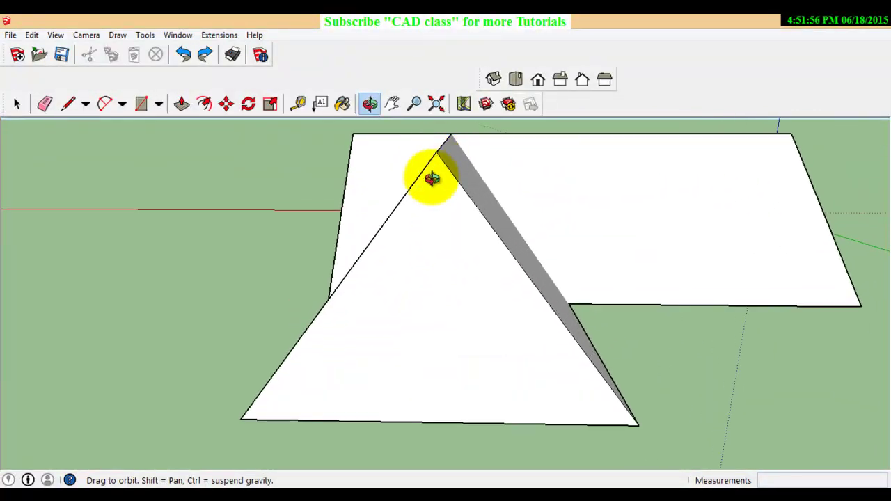
# Step: Use Tape Measure to place a guide 3 inches inside the gable triangle's left sloped edge
pyautogui.click(67, 104)
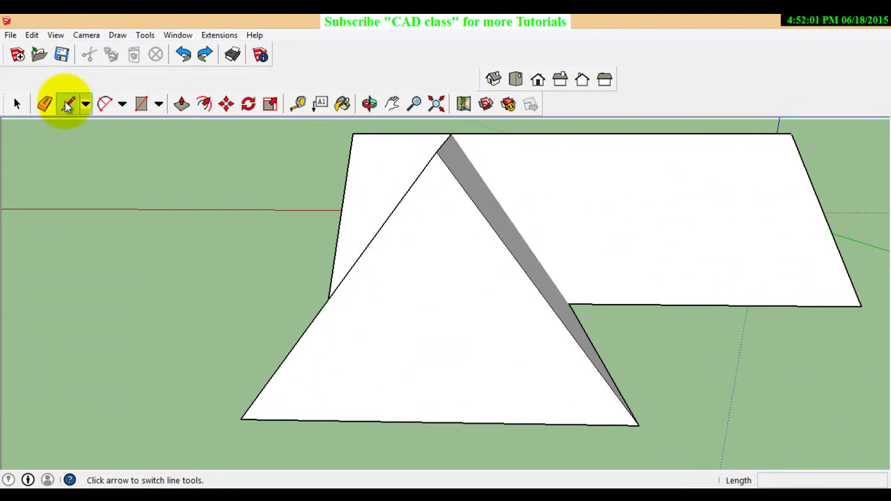
pyautogui.press('t')
pyautogui.click(16, 104)
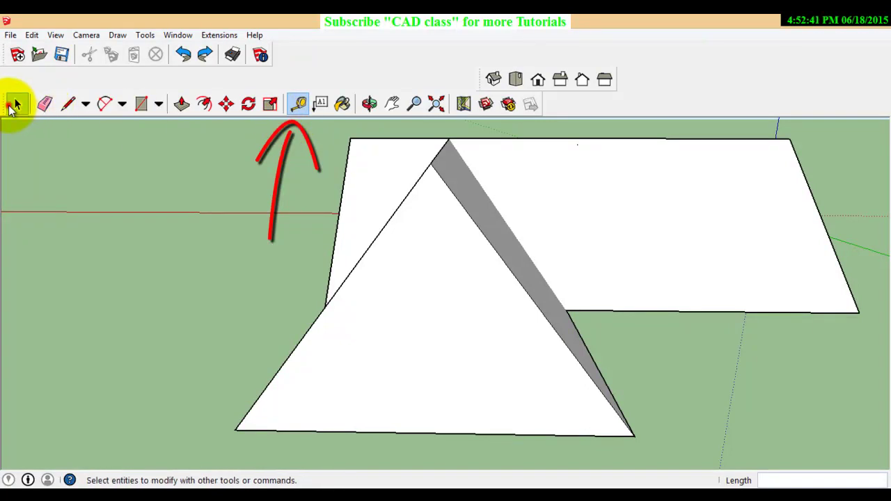
pyautogui.click(299, 103)
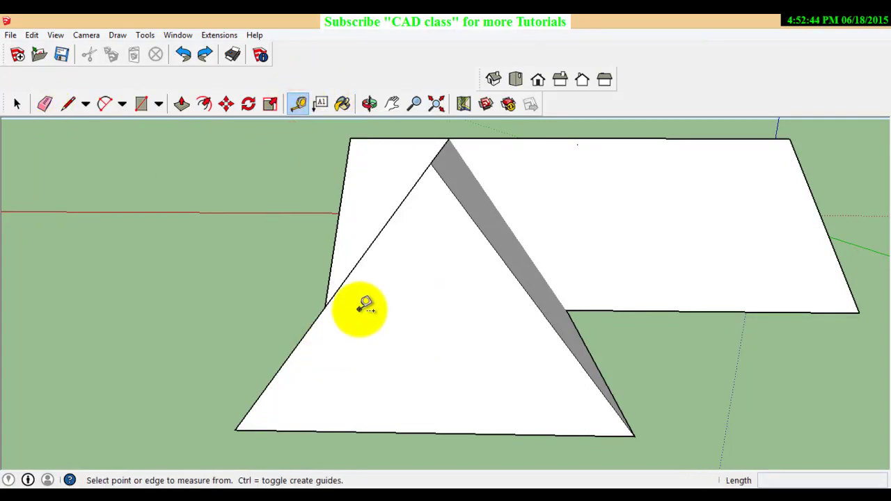
pyautogui.scroll(3, 323, 299)
pyautogui.scroll(2, 324, 298)
pyautogui.scroll(1, 322, 297)
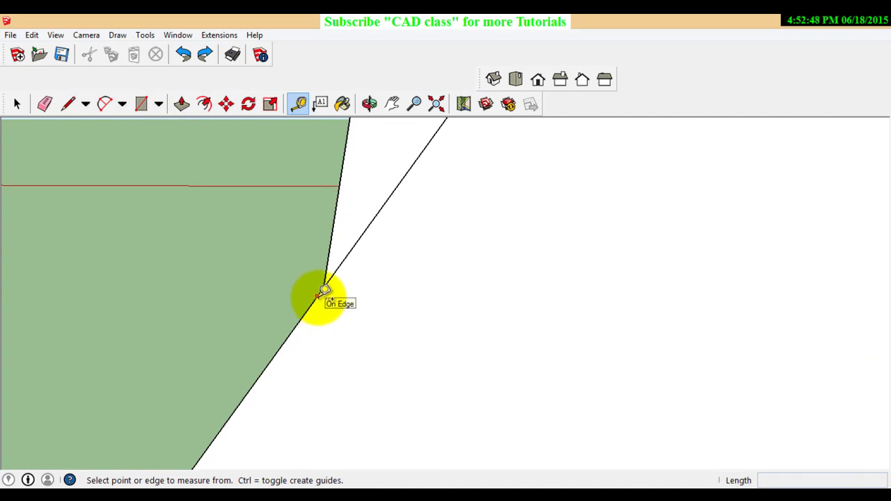
pyautogui.click(318, 297)
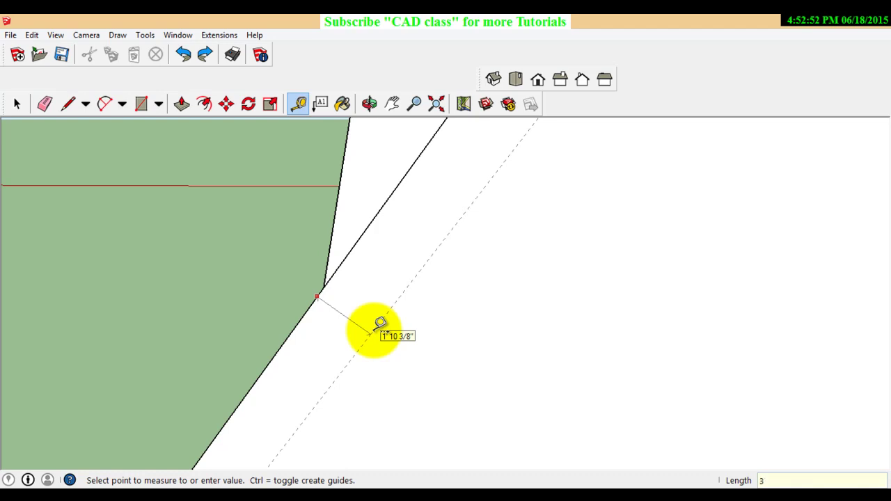
pyautogui.scroll(-1, 376, 320)
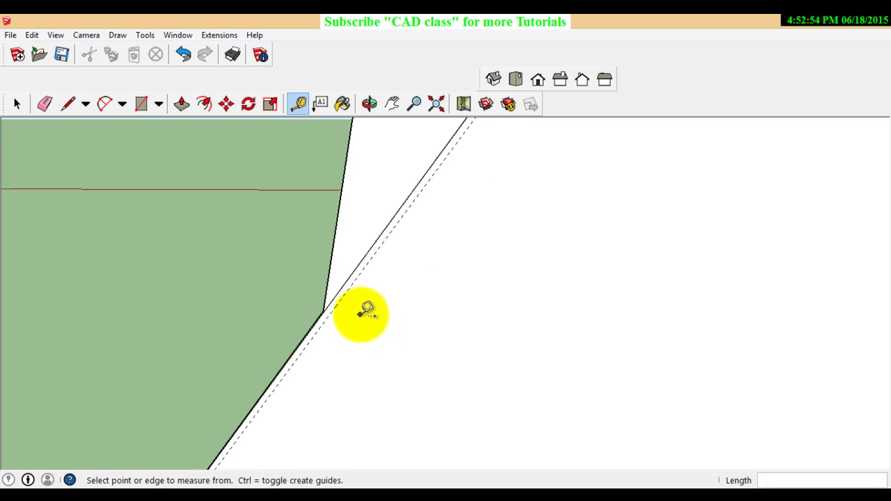
pyautogui.scroll(-2, 366, 313)
pyautogui.scroll(-1, 367, 328)
pyautogui.scroll(-1, 372, 334)
pyautogui.scroll(-2, 369, 334)
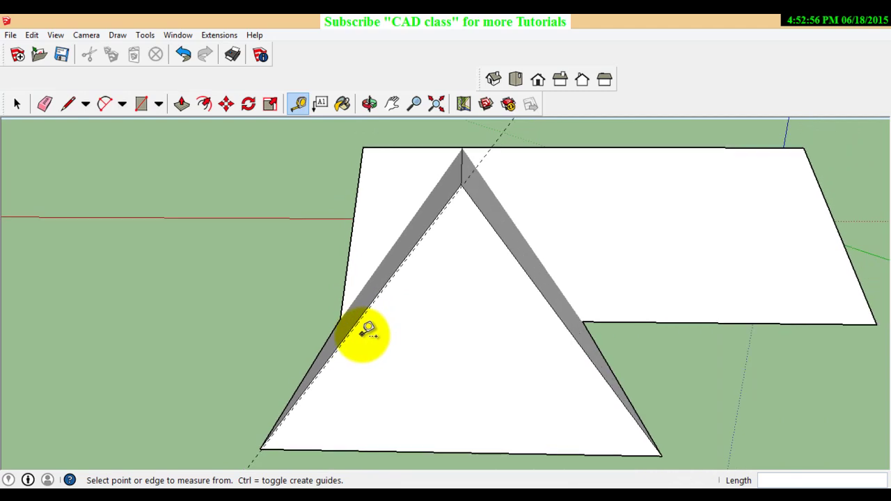
# Step: Draw a line along the guide from the gable's bottom-left corner up to near the apex
pyautogui.click(68, 103)
pyautogui.scroll(2, 258, 463)
pyautogui.scroll(2, 274, 421)
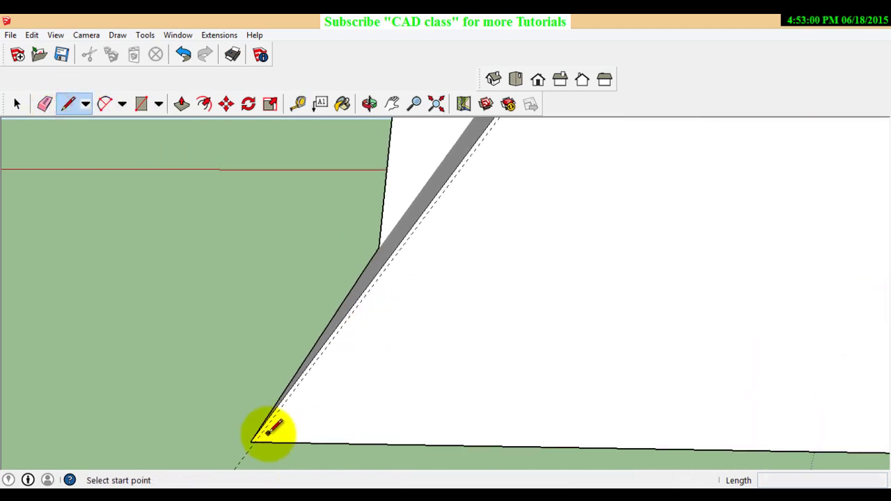
pyautogui.scroll(1, 259, 437)
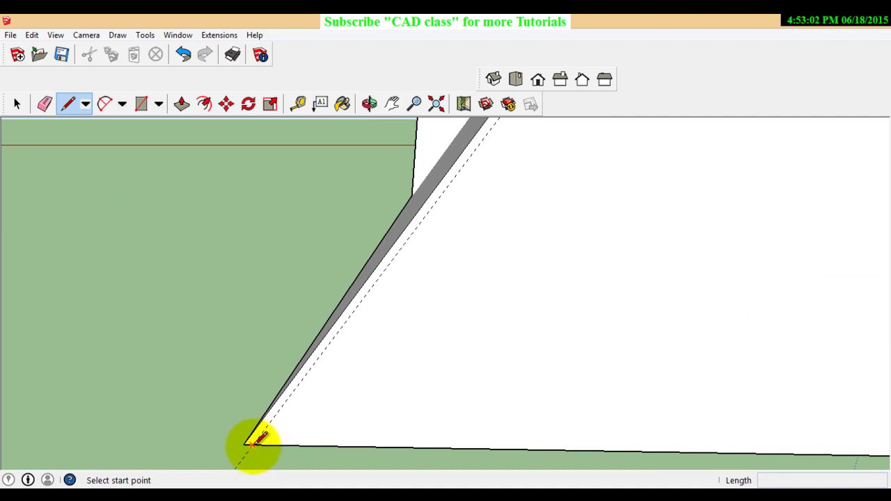
pyautogui.click(252, 445)
pyautogui.scroll(-1, 358, 358)
pyautogui.scroll(-1, 358, 366)
pyautogui.scroll(-1, 359, 372)
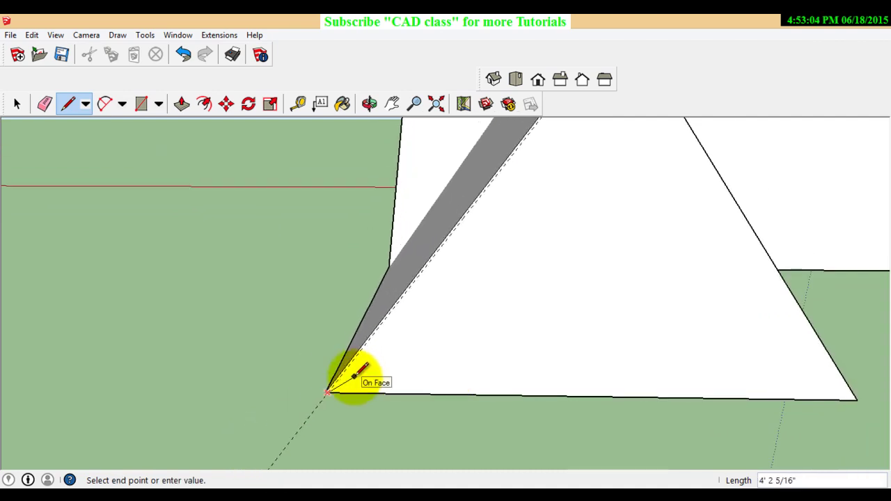
pyautogui.scroll(-2, 356, 374)
pyautogui.scroll(2, 467, 219)
pyautogui.scroll(2, 464, 223)
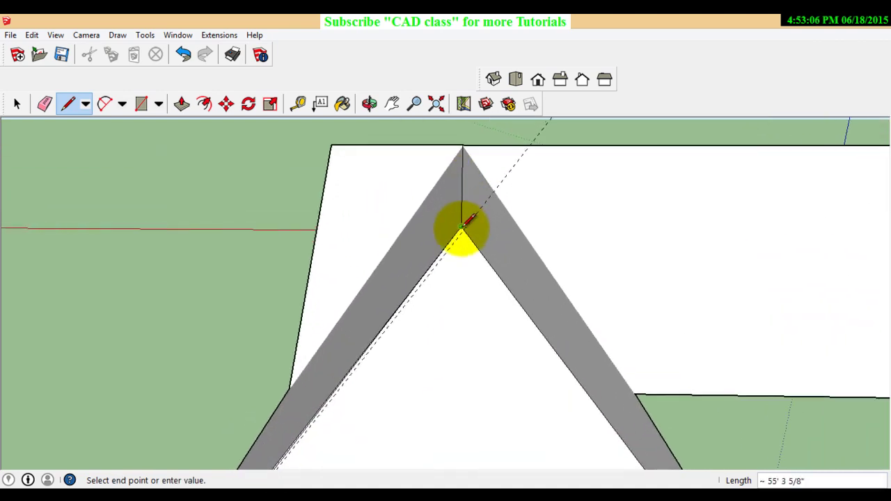
pyautogui.scroll(2, 466, 224)
pyautogui.scroll(1, 471, 225)
pyautogui.scroll(1, 474, 232)
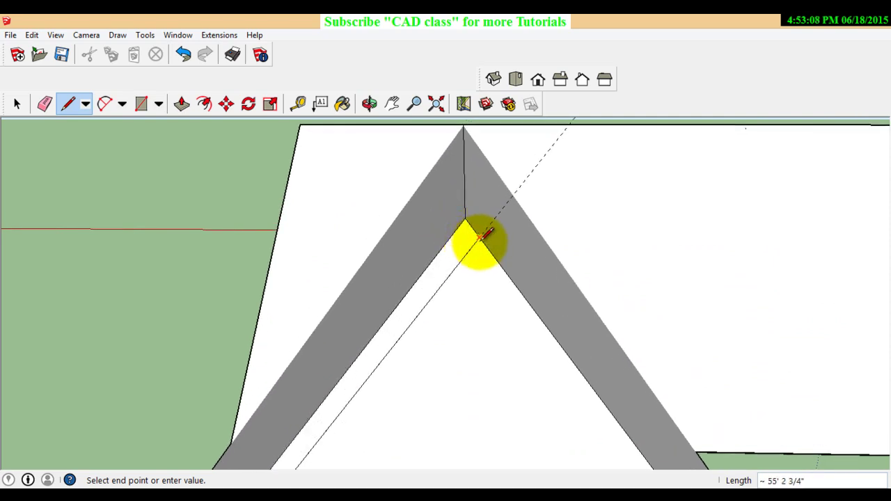
pyautogui.click(479, 239)
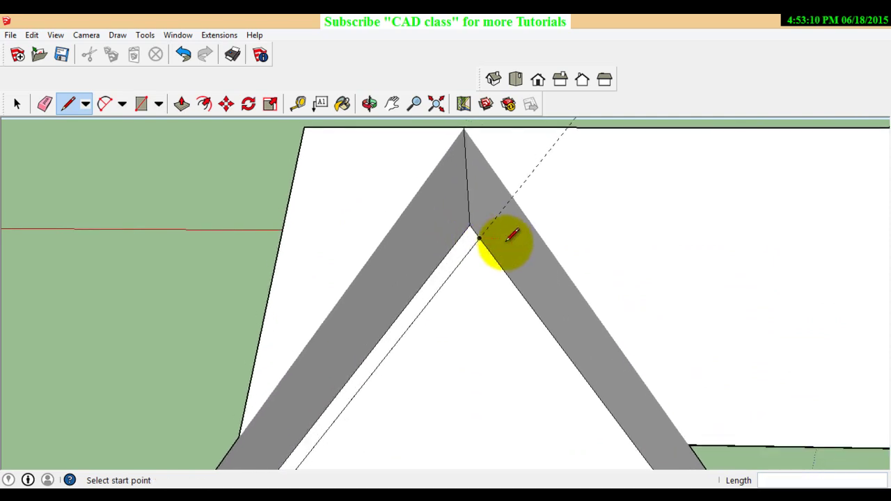
pyautogui.scroll(-1, 464, 239)
pyautogui.scroll(-1, 468, 245)
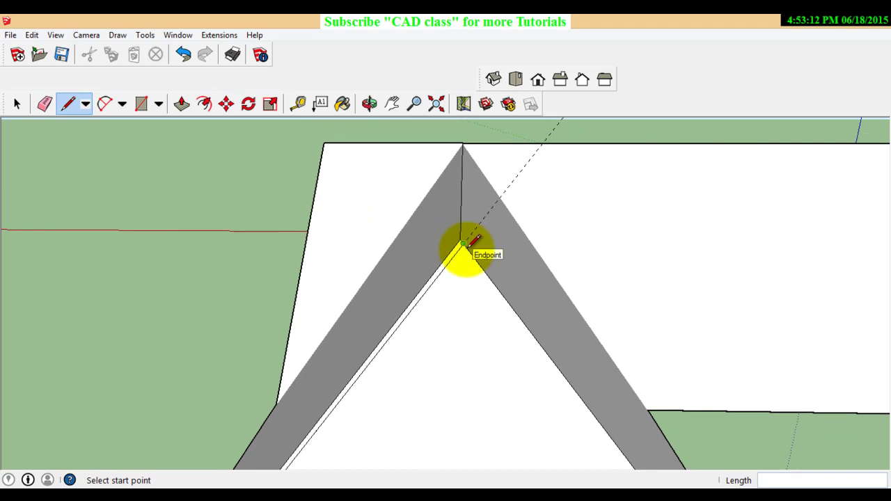
pyautogui.scroll(-2, 467, 247)
pyautogui.scroll(-1, 465, 249)
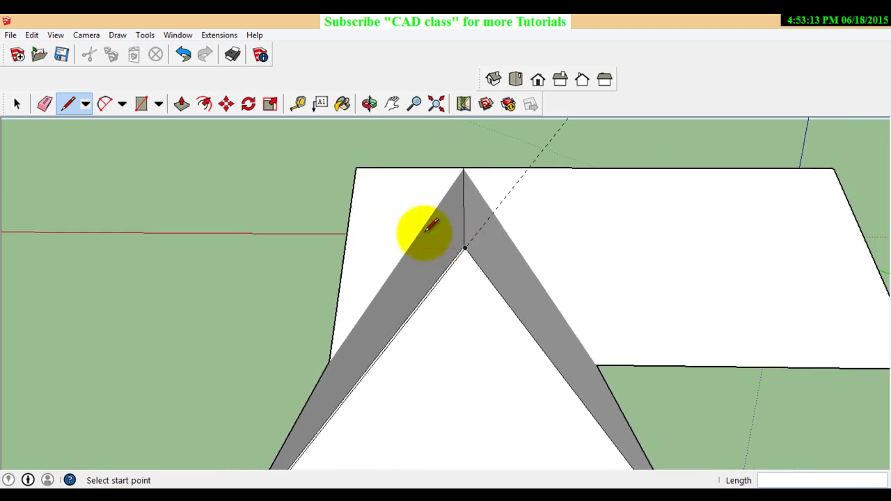
# Step: Place a Tape Measure guide parallel to the gable's right sloped edge, starting from its midpoint
pyautogui.click(297, 105)
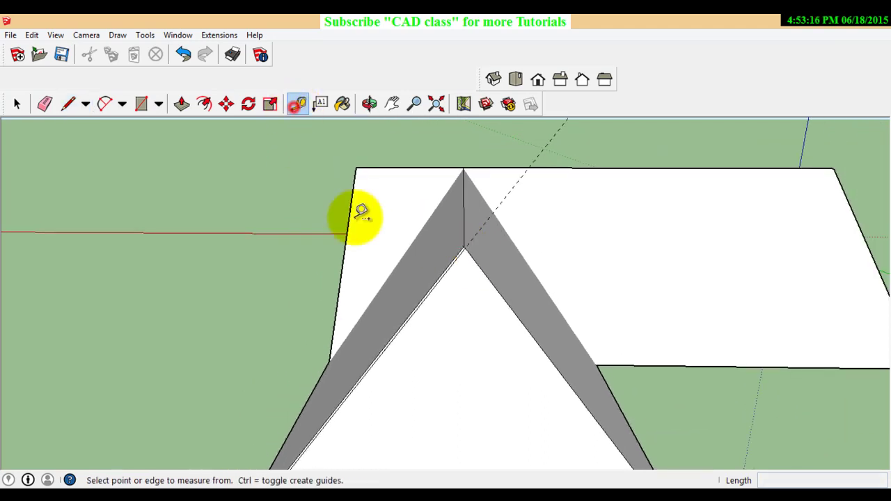
pyautogui.scroll(-2, 470, 313)
pyautogui.scroll(-2, 474, 310)
pyautogui.scroll(1, 536, 334)
pyautogui.scroll(1, 506, 369)
pyautogui.scroll(3, 477, 342)
pyautogui.scroll(2, 491, 289)
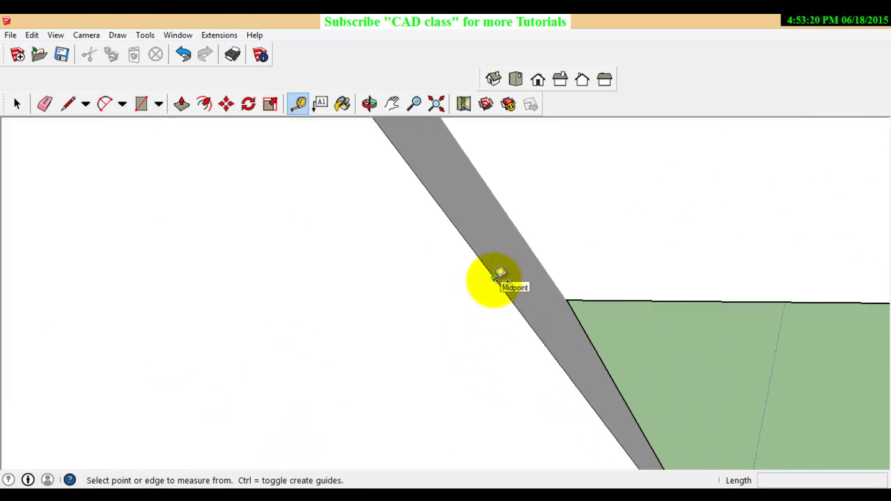
pyautogui.click(494, 279)
pyautogui.write('3')
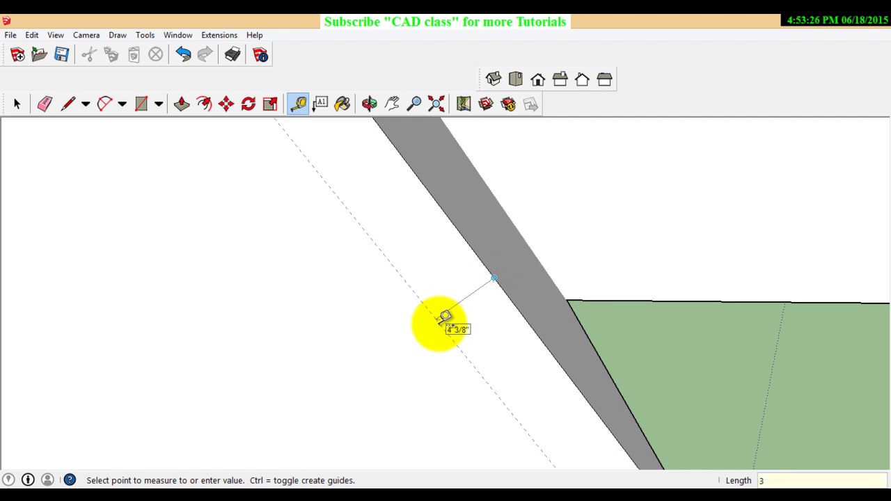
pyautogui.scroll(-2, 463, 321)
pyautogui.scroll(-2, 472, 348)
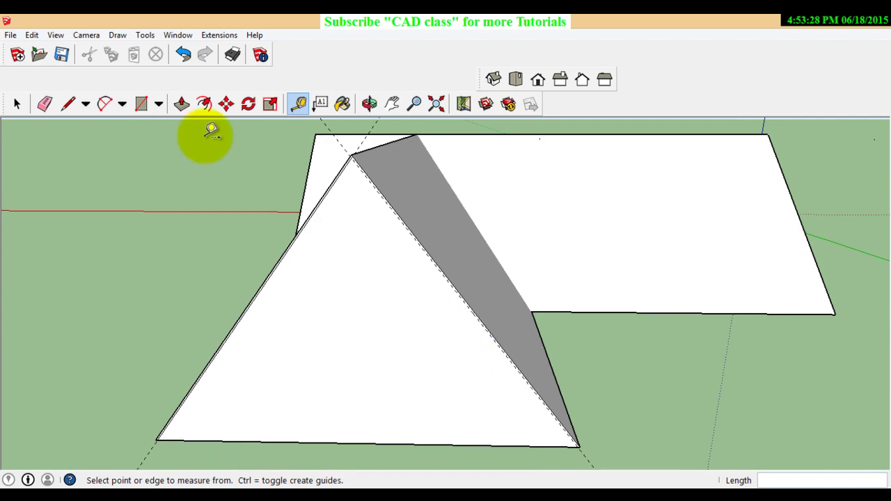
# Step: Draw the matching edge up from the gable's bottom-right corner along the right-slope guide
pyautogui.click(68, 103)
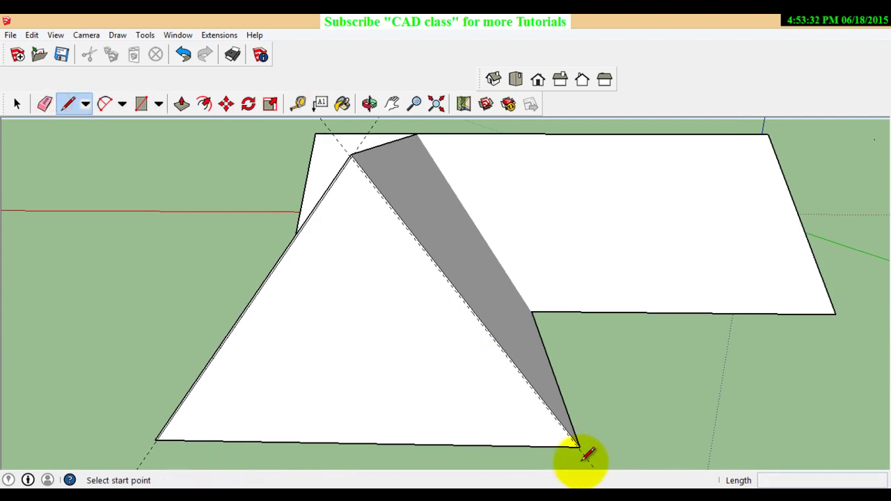
pyautogui.scroll(2, 580, 452)
pyautogui.scroll(1, 584, 445)
pyautogui.scroll(2, 585, 444)
pyautogui.scroll(1, 585, 445)
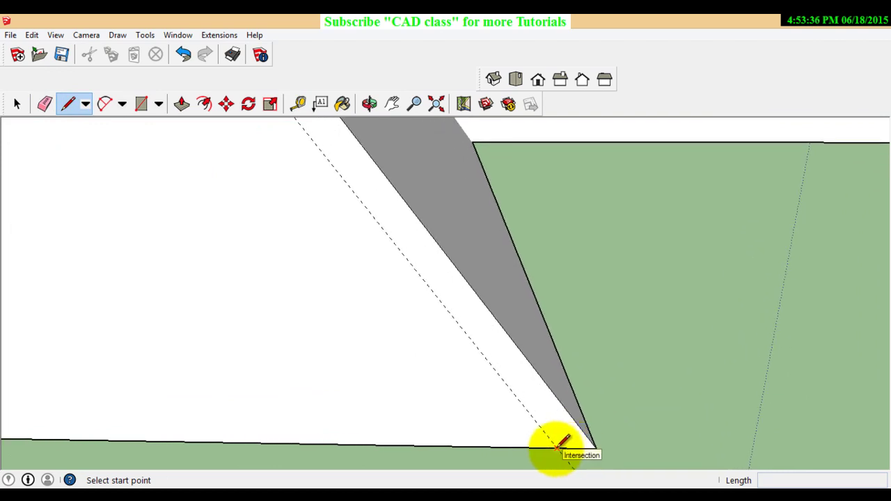
pyautogui.scroll(-1, 521, 397)
pyautogui.scroll(-1, 522, 390)
pyautogui.scroll(-1, 517, 384)
pyautogui.scroll(-3, 515, 386)
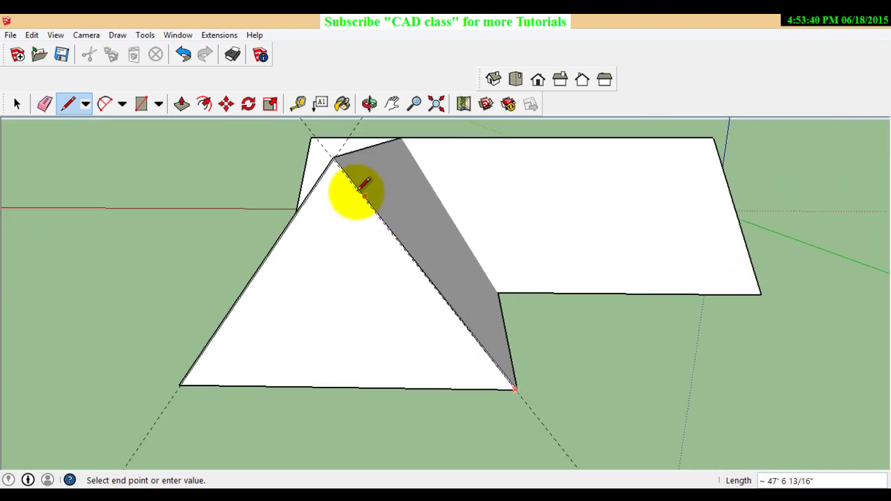
pyautogui.scroll(1, 324, 149)
pyautogui.scroll(3, 365, 174)
pyautogui.scroll(-3, 418, 195)
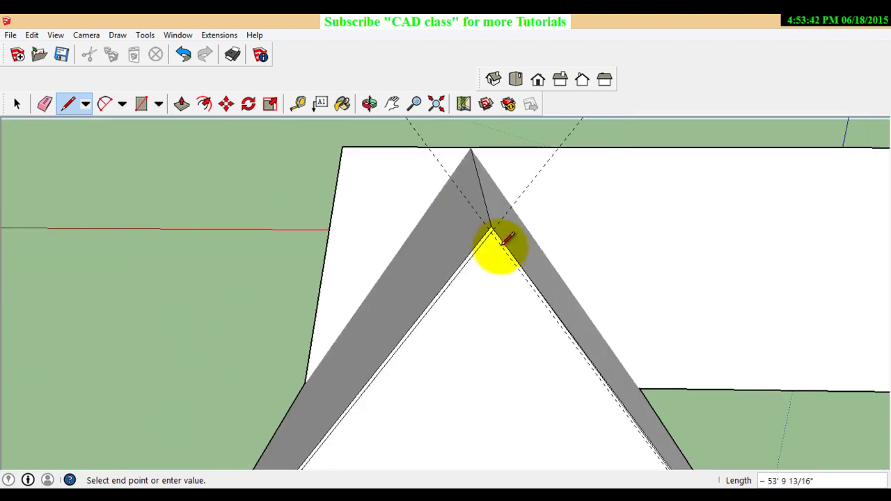
pyautogui.scroll(1, 502, 237)
pyautogui.scroll(1, 488, 230)
pyautogui.scroll(1, 471, 223)
pyautogui.scroll(1, 474, 226)
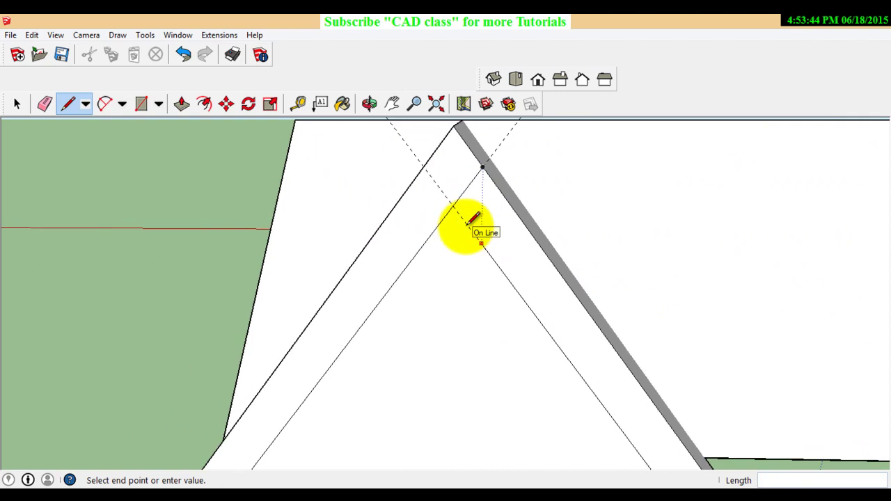
pyautogui.scroll(1, 466, 217)
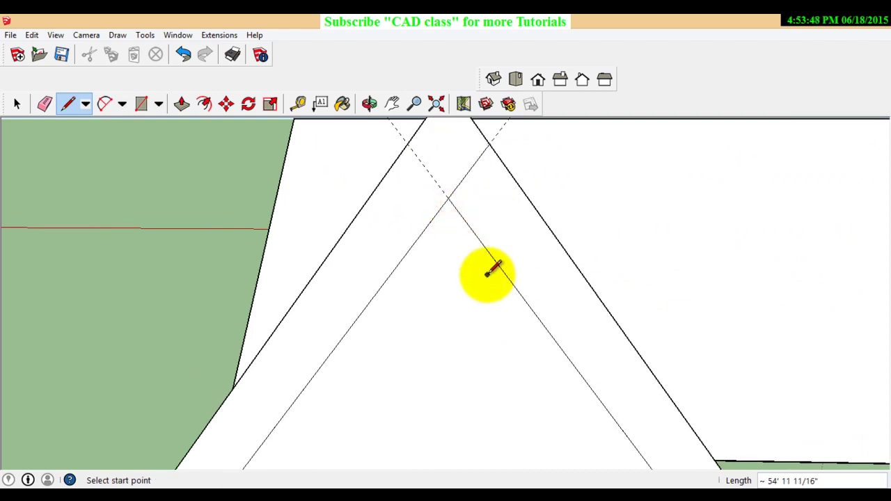
pyautogui.scroll(-1, 488, 272)
pyautogui.click(17, 104)
pyautogui.scroll(-2, 398, 307)
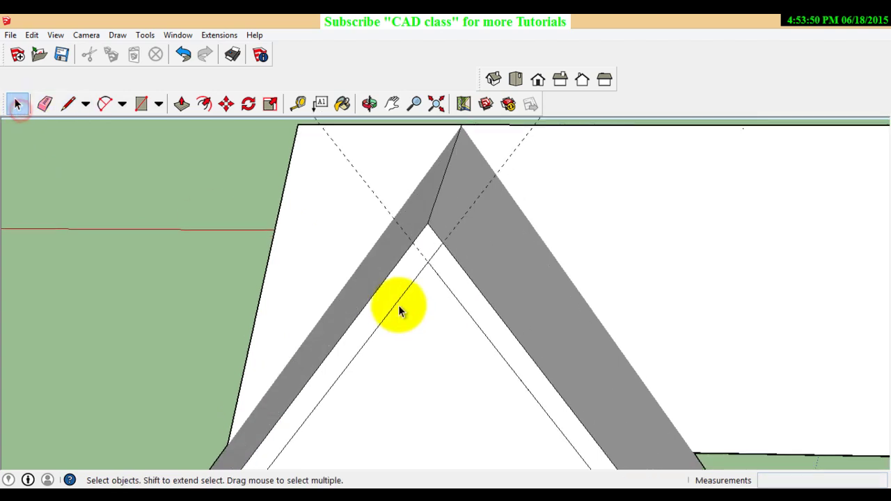
pyautogui.scroll(-1, 397, 297)
pyautogui.scroll(-1, 399, 298)
pyautogui.scroll(-1, 418, 307)
pyautogui.scroll(-2, 449, 318)
pyautogui.moveTo(454, 319)
pyautogui.mouseDown(button='middle')
pyautogui.moveTo(442, 413)
pyautogui.moveTo(442, 360)
pyautogui.mouseUp(button='middle')
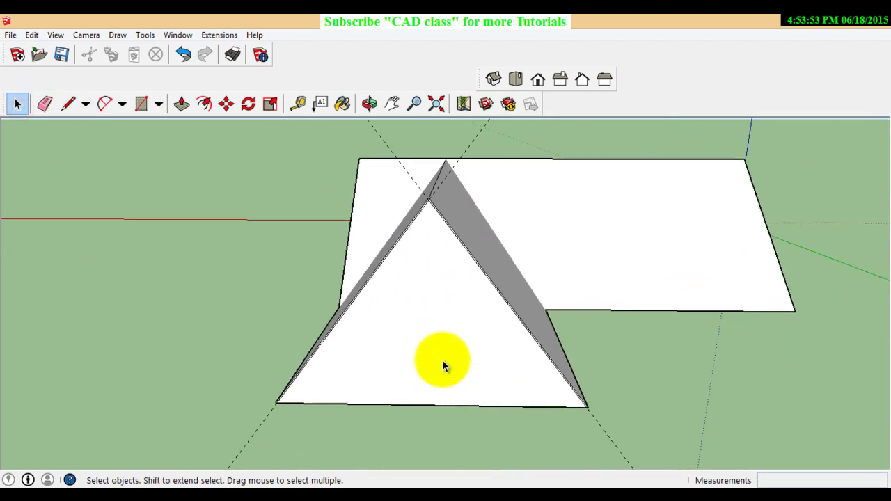
pyautogui.click(181, 103)
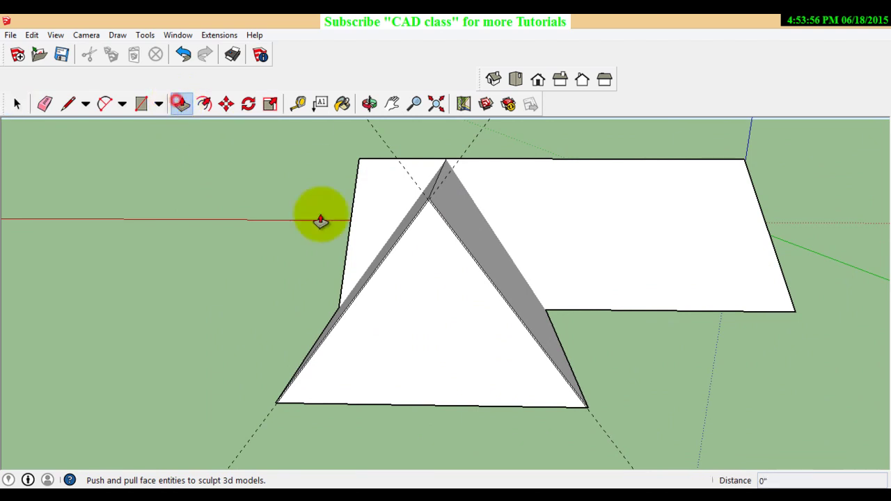
pyautogui.click(443, 314)
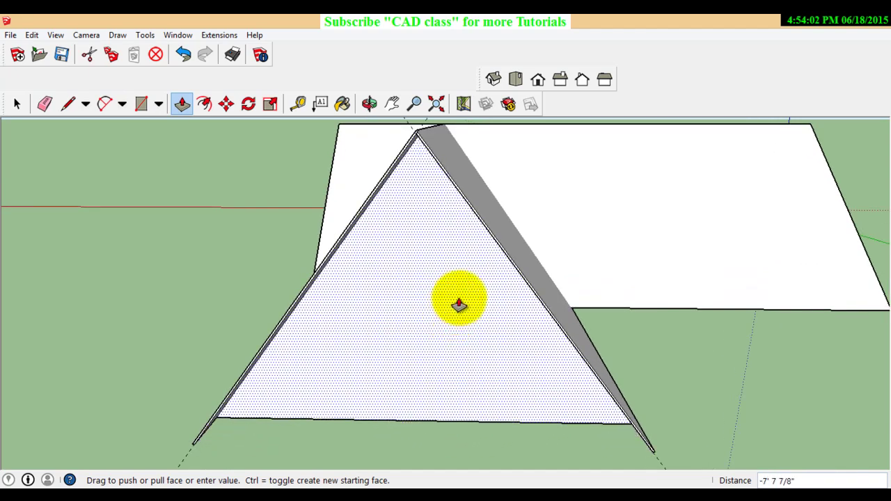
pyautogui.scroll(-1, 474, 281)
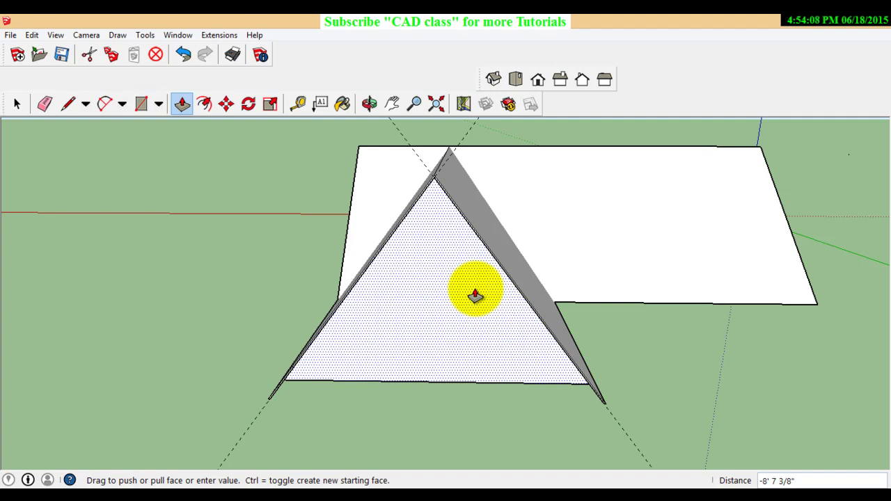
pyautogui.click(370, 104)
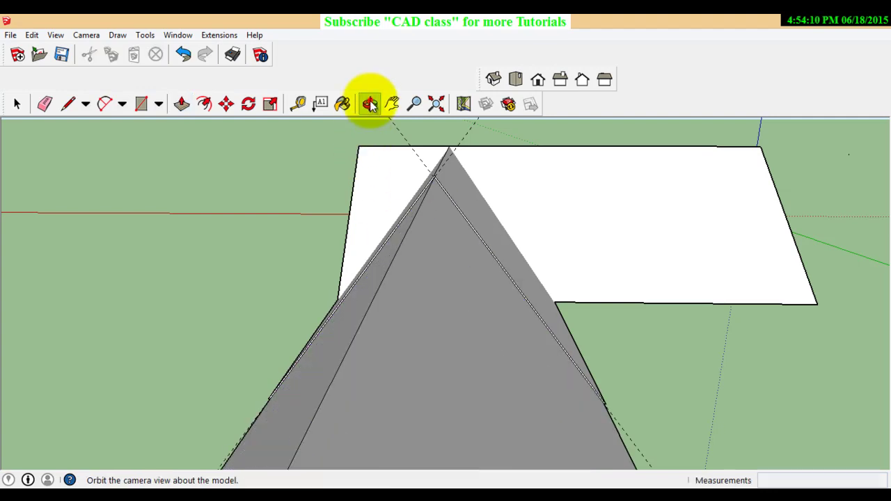
pyautogui.moveTo(398, 253); pyautogui.dragTo(518, 261)
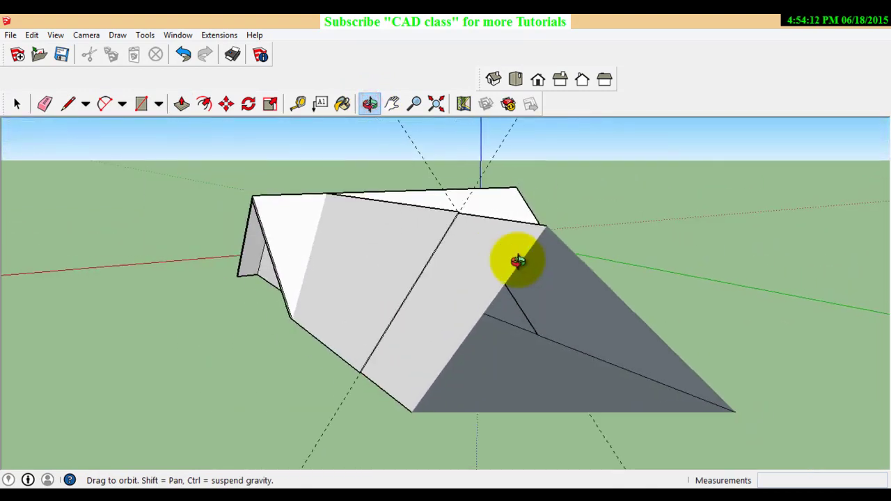
pyautogui.click(182, 57)
pyautogui.scroll(1, 460, 265)
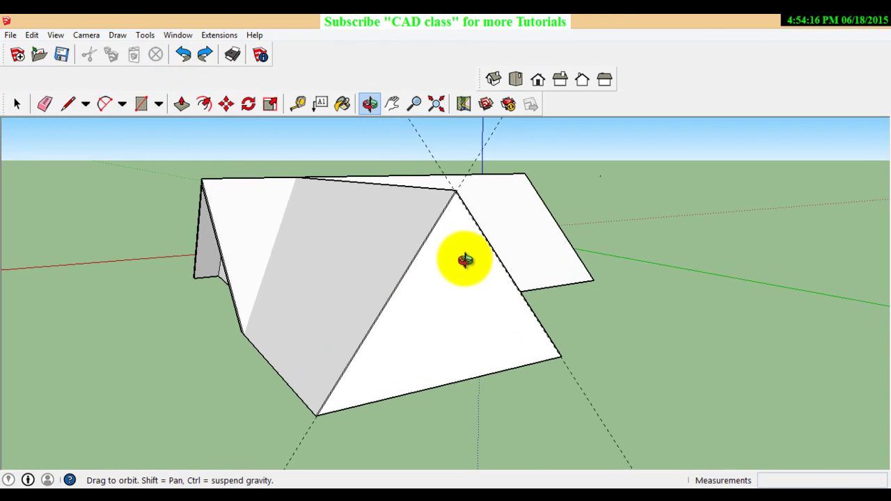
pyautogui.scroll(1, 462, 262)
pyautogui.click(182, 104)
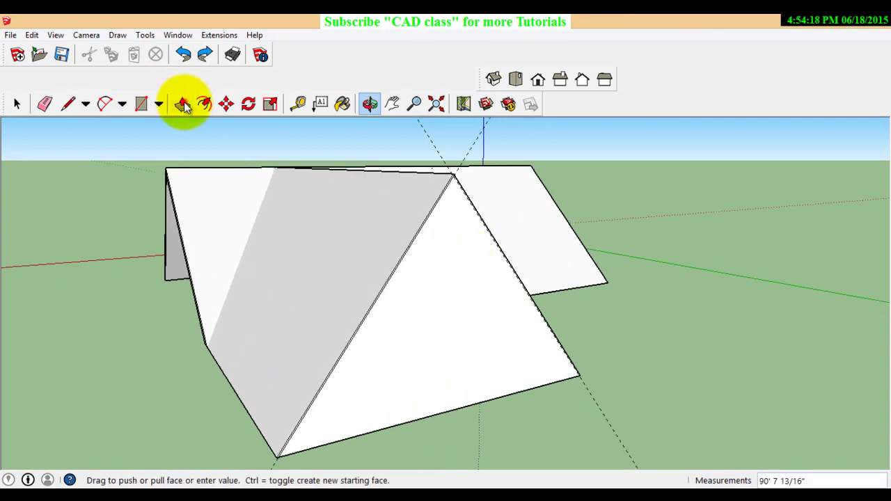
pyautogui.click(449, 300)
pyautogui.rightClick(150, 257)
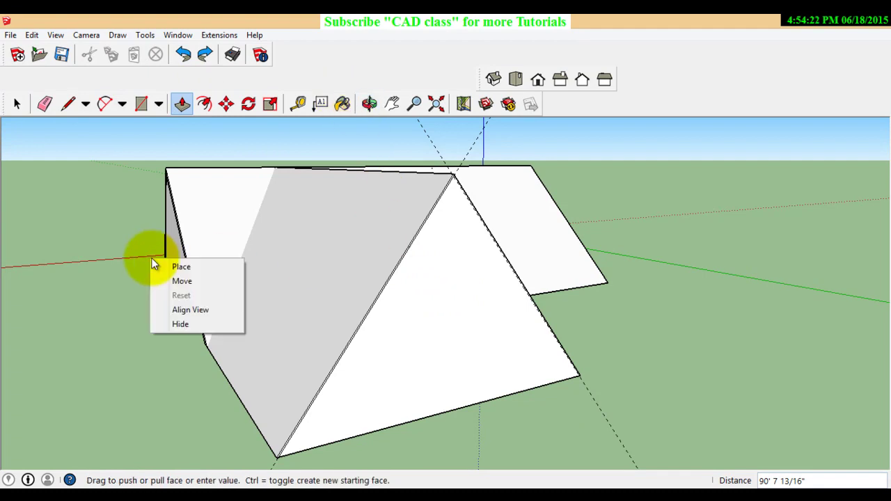
pyautogui.click(117, 277)
pyautogui.scroll(3, 641, 331)
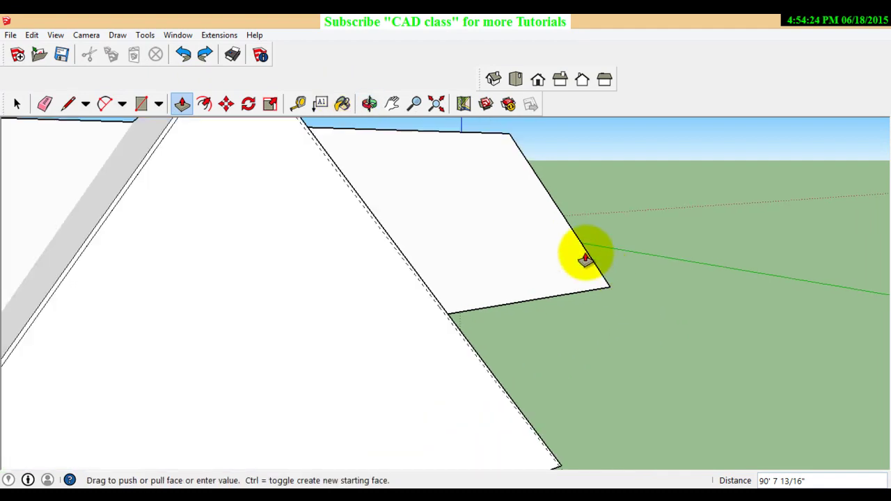
pyautogui.scroll(-2, 522, 306)
pyautogui.scroll(2, 472, 233)
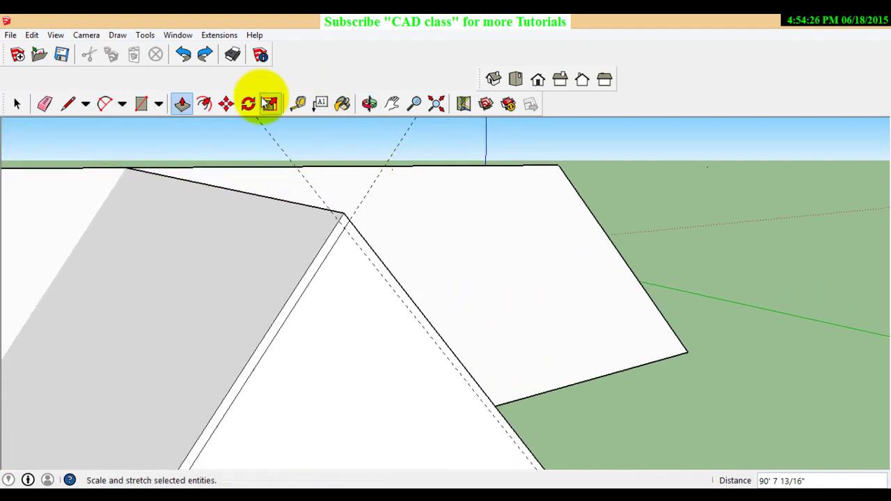
# Step: Draw an edge between the roof apex and the gable's lower right corner, just inside the right slope
pyautogui.click(68, 103)
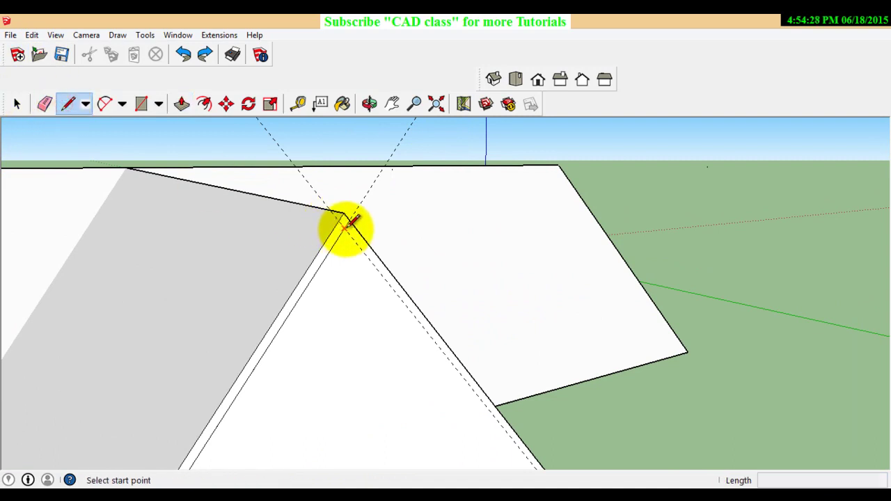
pyautogui.click(344, 224)
pyautogui.scroll(-3, 472, 350)
pyautogui.scroll(-2, 467, 348)
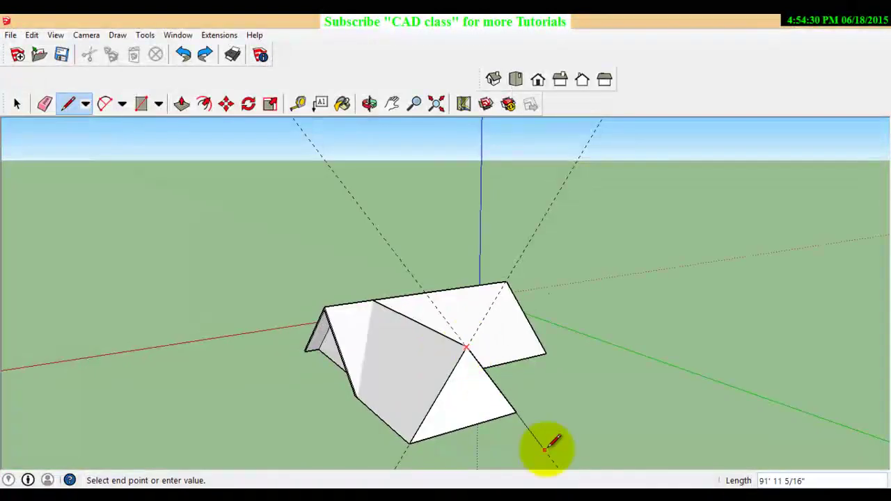
pyautogui.scroll(2, 524, 411)
pyautogui.scroll(2, 529, 418)
pyautogui.scroll(2, 501, 392)
pyautogui.scroll(3, 509, 388)
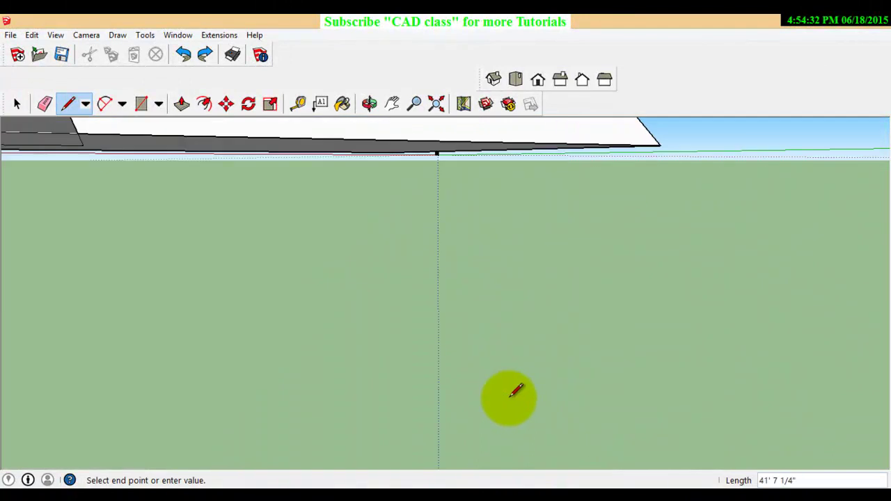
pyautogui.scroll(-2, 549, 341)
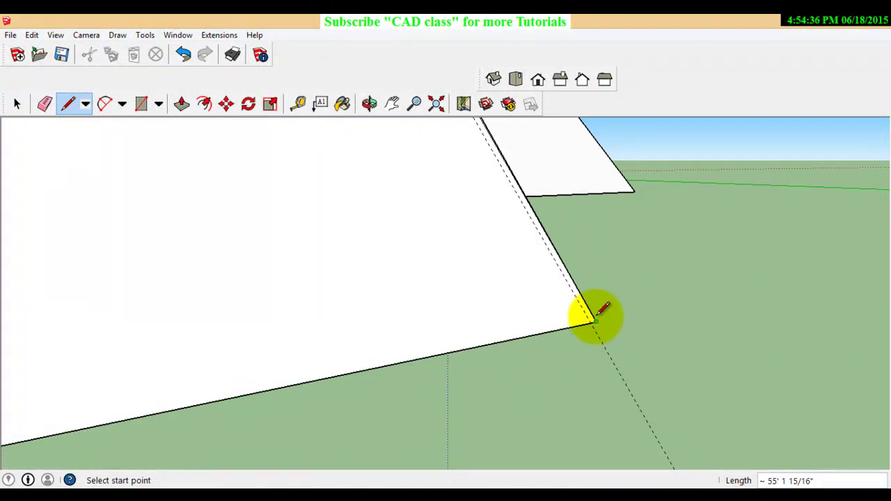
pyautogui.click(592, 322)
pyautogui.scroll(-1, 563, 269)
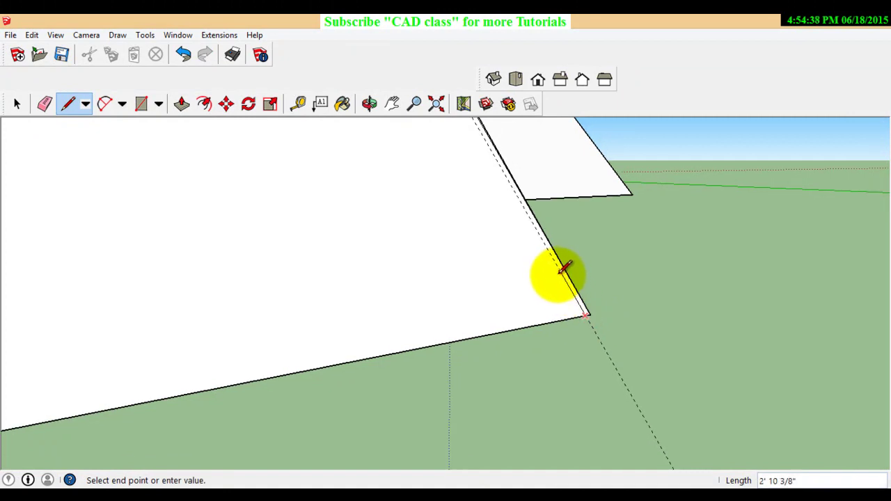
pyautogui.scroll(-1, 567, 289)
pyautogui.scroll(-1, 569, 294)
pyautogui.scroll(-1, 570, 294)
pyautogui.scroll(-1, 567, 298)
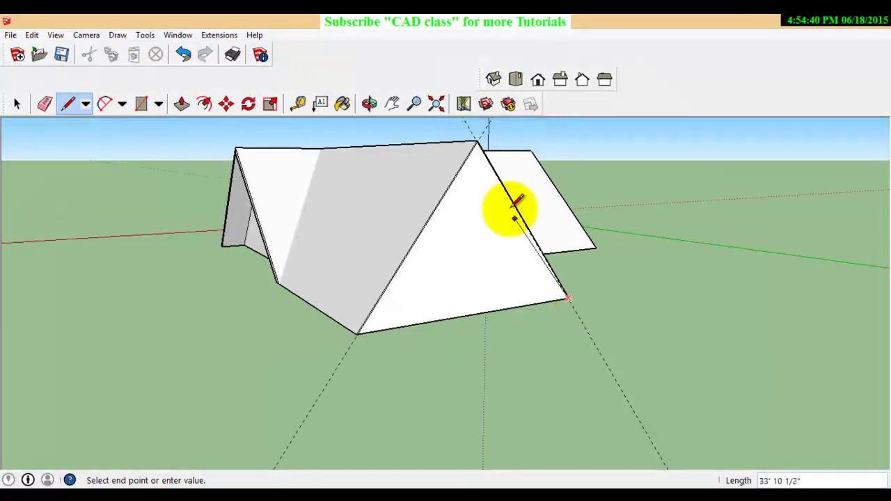
pyautogui.scroll(3, 485, 155)
pyautogui.scroll(1, 488, 164)
pyautogui.scroll(1, 485, 169)
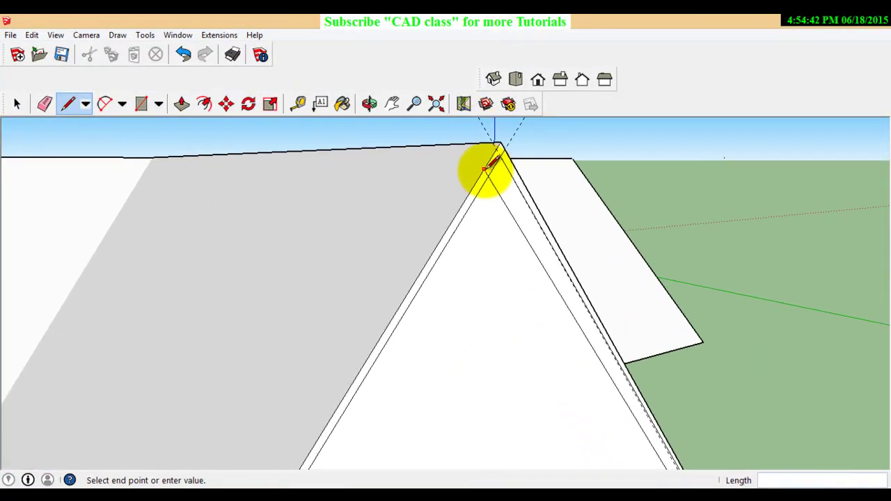
pyautogui.scroll(-1, 515, 181)
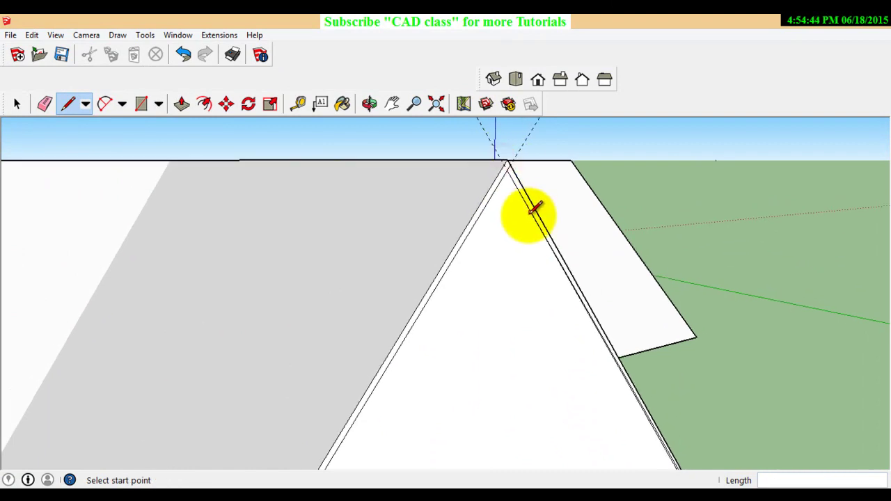
pyautogui.scroll(-1, 528, 219)
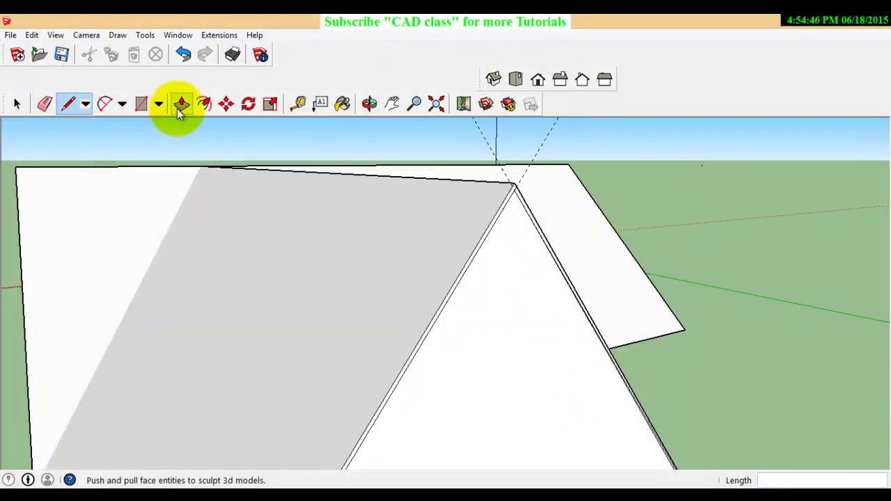
# Step: Push the front gable triangle back about 9' 7 9/16" under the roof overhang, then orbit to check it
pyautogui.click(180, 110)
pyautogui.scroll(-1, 494, 288)
pyautogui.scroll(-1, 494, 282)
pyautogui.scroll(-1, 492, 280)
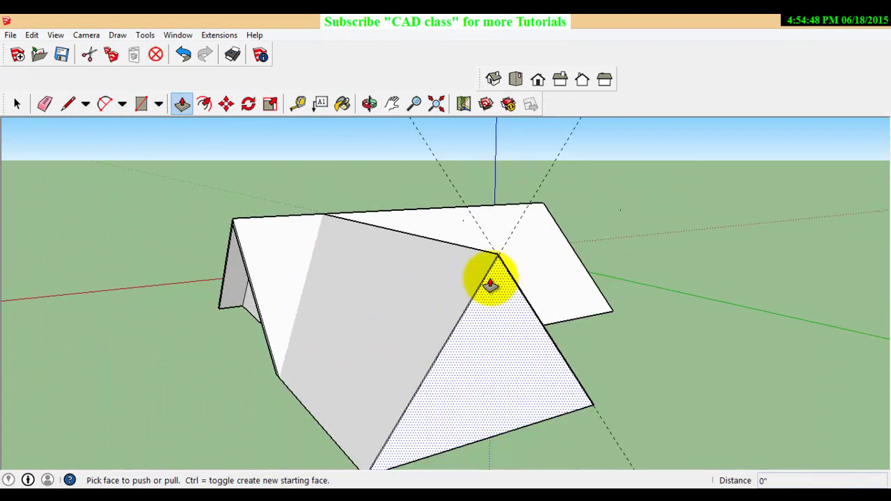
pyautogui.click(491, 346)
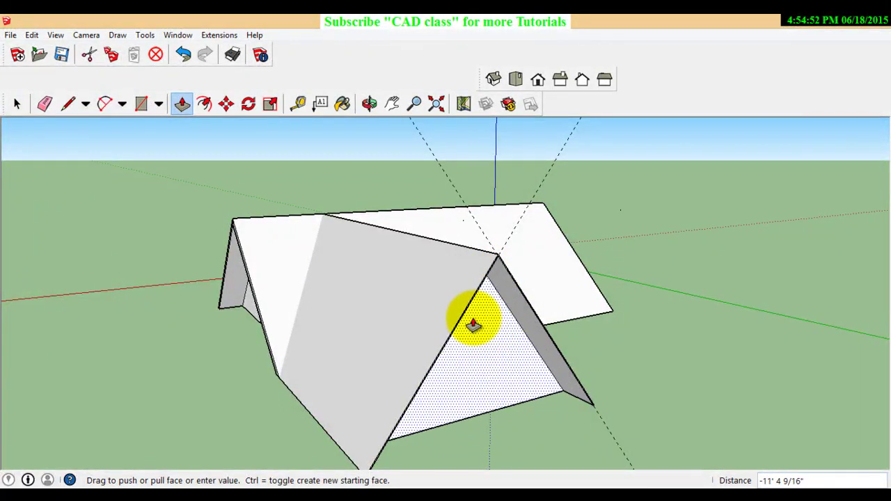
pyautogui.scroll(1, 474, 324)
pyautogui.scroll(1, 474, 324)
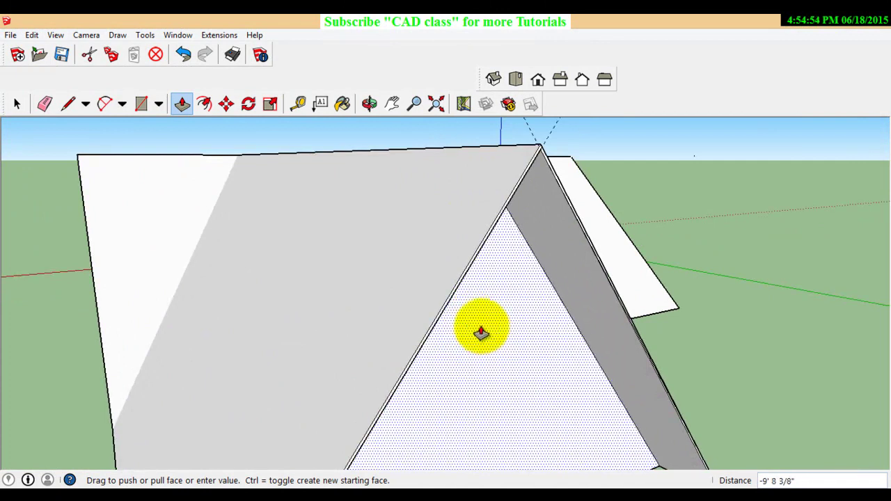
pyautogui.click(481, 327)
pyautogui.scroll(-2, 481, 324)
pyautogui.scroll(-1, 481, 318)
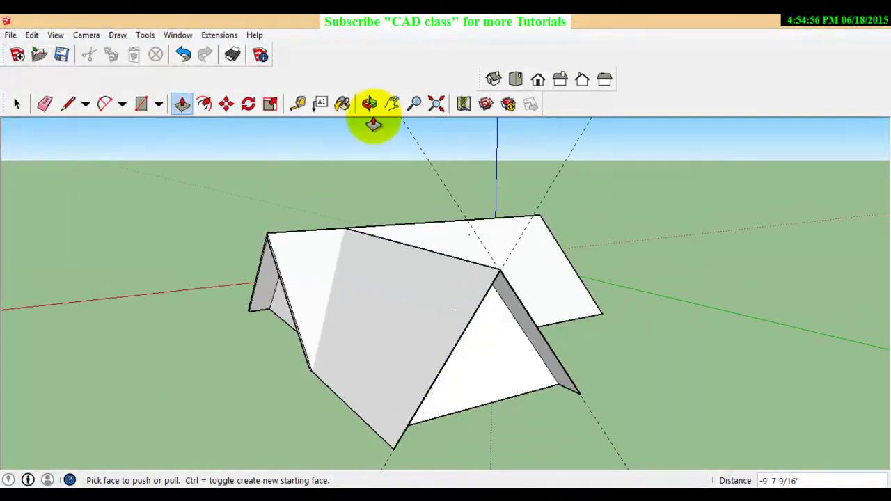
pyautogui.click(369, 103)
pyautogui.moveTo(413, 185)
pyautogui.mouseDown()
pyautogui.moveTo(370, 258)
pyautogui.moveTo(231, 284)
pyautogui.moveTo(218, 377)
pyautogui.moveTo(564, 322)
pyautogui.moveTo(603, 299)
pyautogui.moveTo(629, 302)
pyautogui.moveTo(652, 370)
pyautogui.moveTo(534, 360)
pyautogui.moveTo(513, 348)
pyautogui.moveTo(481, 302)
pyautogui.moveTo(583, 293)
pyautogui.moveTo(517, 246)
pyautogui.moveTo(513, 329)
pyautogui.moveTo(527, 365)
pyautogui.moveTo(350, 346)
pyautogui.moveTo(193, 297)
pyautogui.moveTo(424, 418)
pyautogui.moveTo(599, 397)
pyautogui.moveTo(726, 349)
pyautogui.moveTo(298, 354)
pyautogui.moveTo(750, 353)
pyautogui.moveTo(511, 288)
pyautogui.moveTo(511, 332)
pyautogui.moveTo(541, 313)
pyautogui.mouseUp()
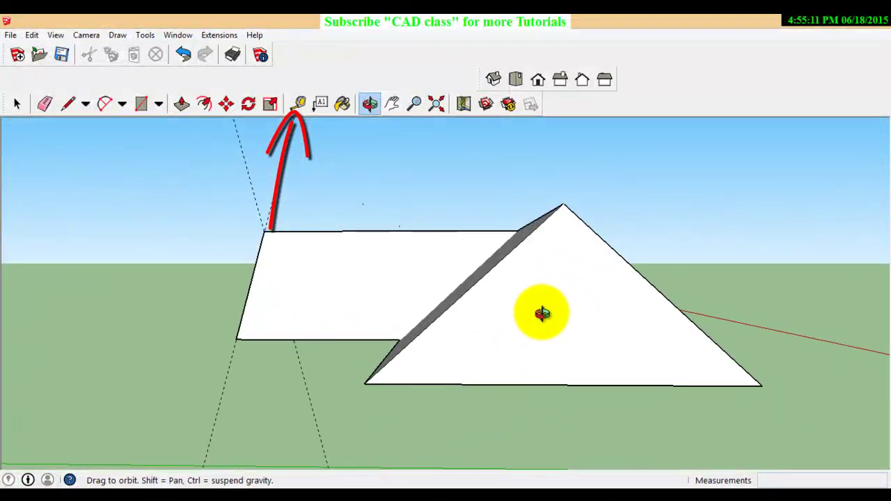
# Step: Place a Tape Measure guide offset 3 inside the left roof edge
pyautogui.click(296, 104)
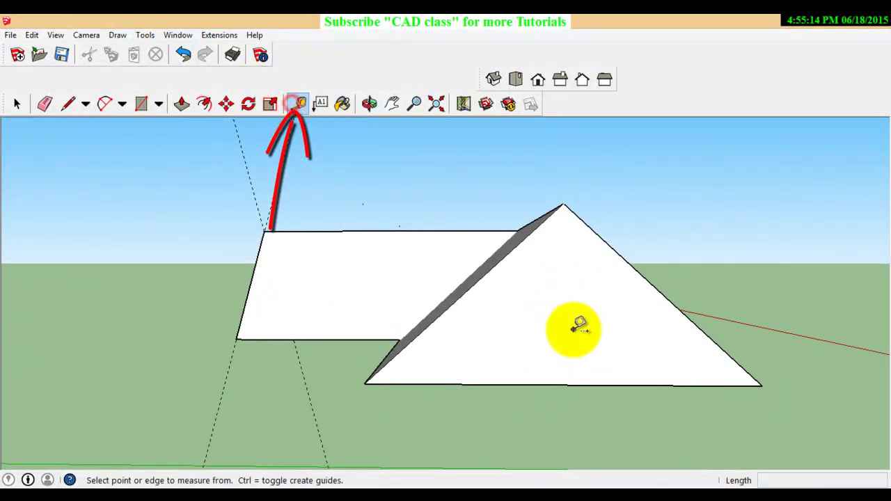
pyautogui.scroll(3, 543, 313)
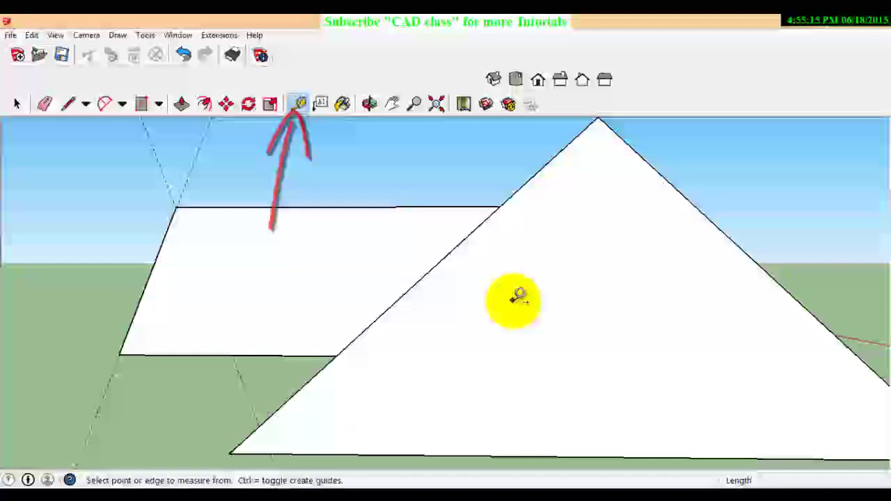
pyautogui.click(438, 265)
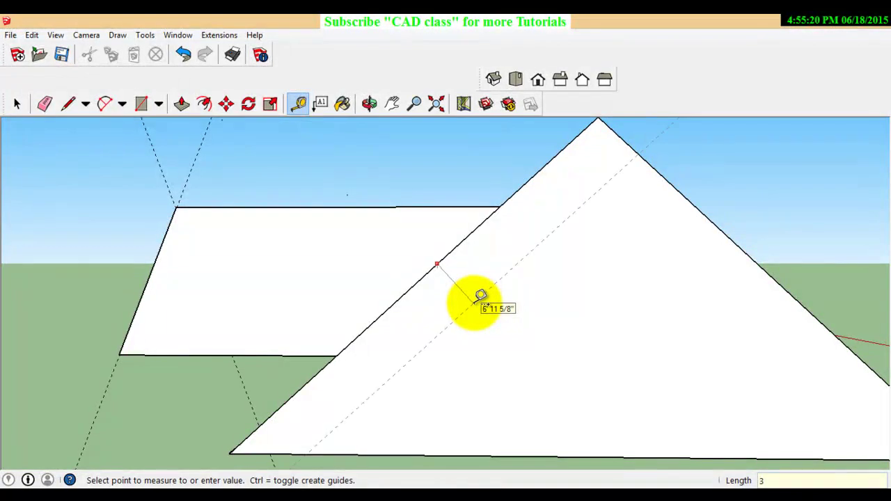
pyautogui.scroll(-3, 480, 300)
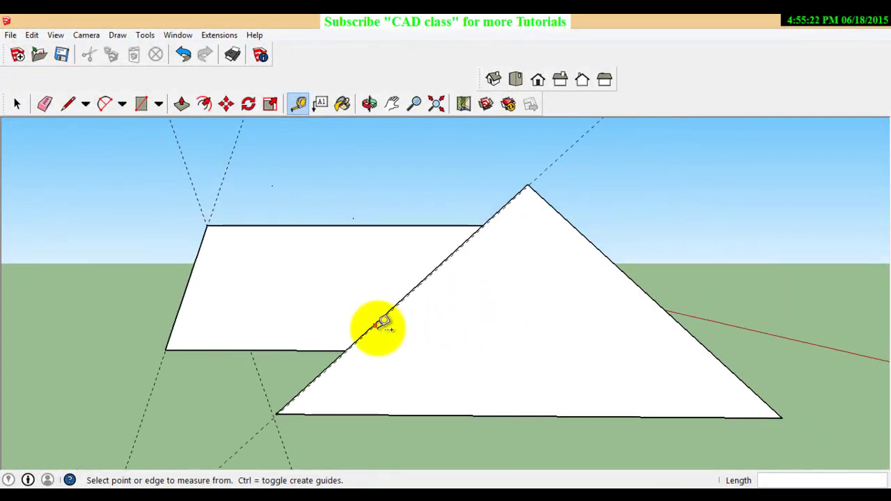
# Step: Draw a line along the guide from the gable's bottom-left corner up to the apex
pyautogui.click(67, 104)
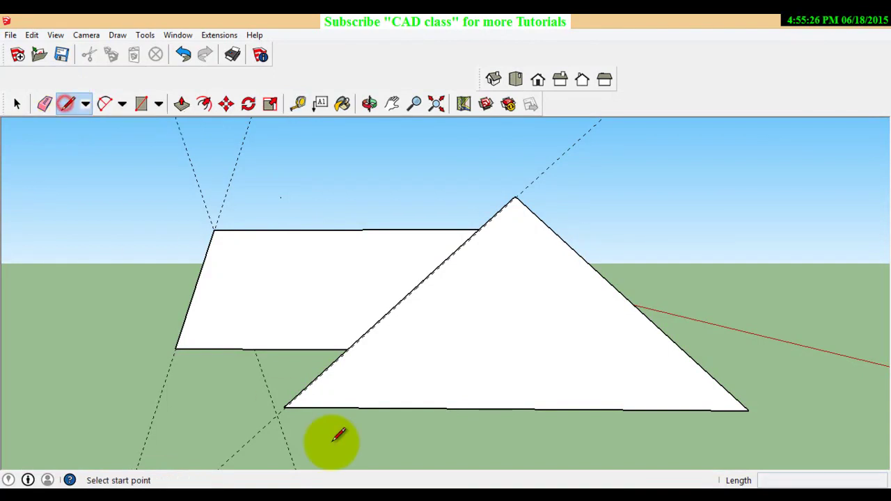
pyautogui.scroll(2, 339, 433)
pyautogui.scroll(2, 294, 412)
pyautogui.scroll(2, 273, 392)
pyautogui.scroll(2, 280, 391)
pyautogui.scroll(-1, 334, 394)
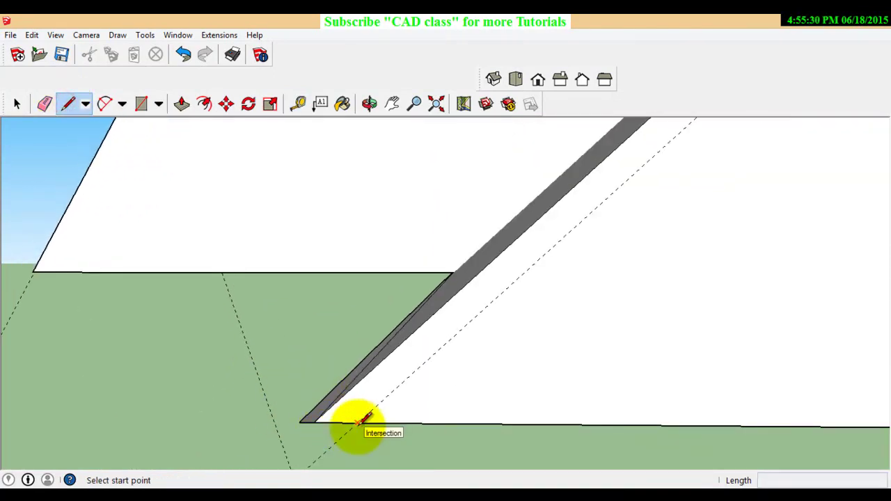
pyautogui.scroll(-2, 426, 370)
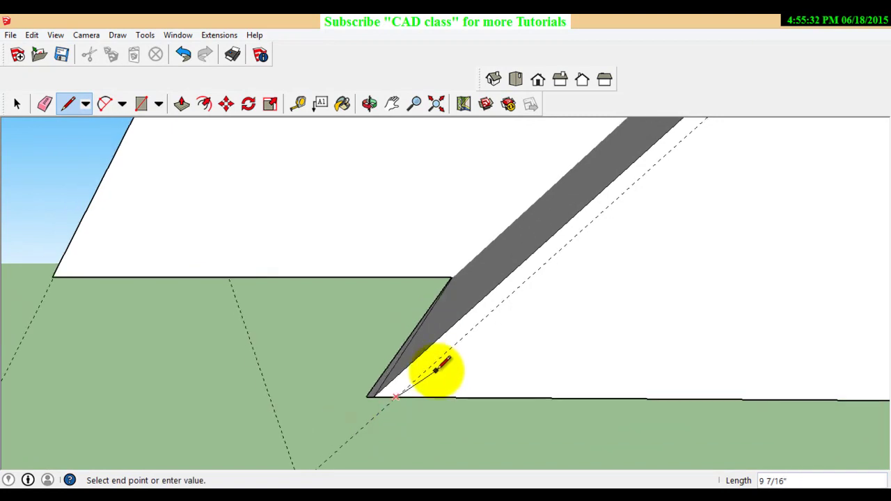
pyautogui.scroll(-1, 422, 376)
pyautogui.scroll(-2, 424, 372)
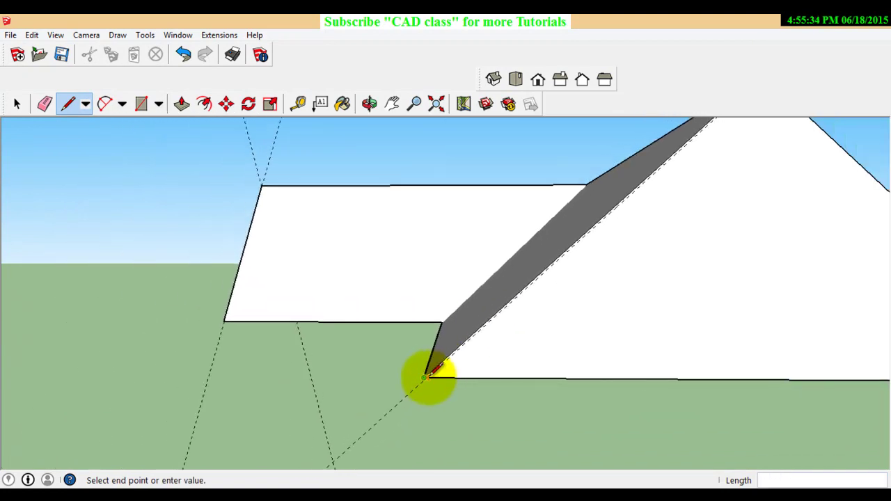
pyautogui.scroll(-2, 432, 366)
pyautogui.scroll(3, 561, 254)
pyautogui.scroll(1, 561, 250)
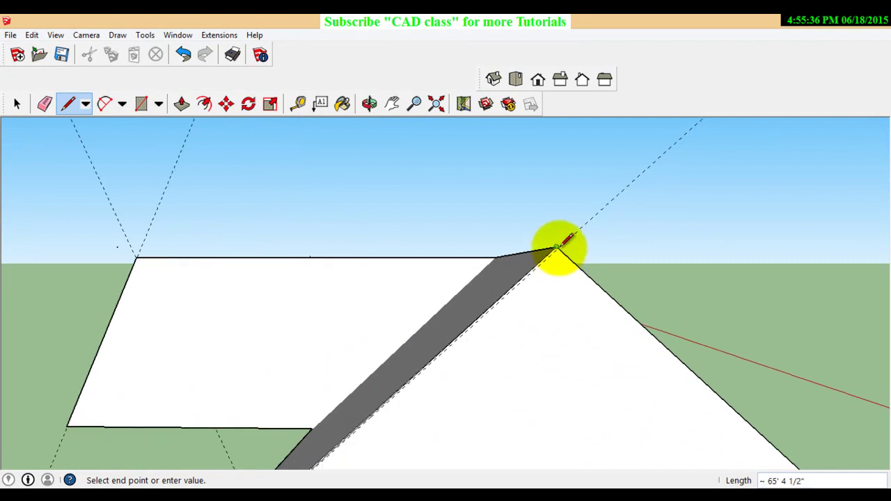
pyautogui.scroll(1, 559, 247)
pyautogui.scroll(2, 558, 244)
pyautogui.scroll(-3, 453, 278)
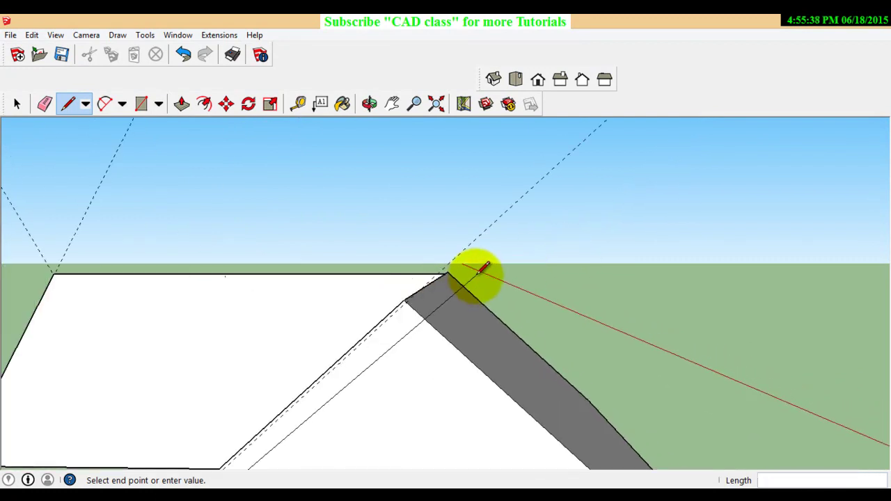
pyautogui.scroll(1, 400, 307)
pyautogui.scroll(1, 408, 299)
pyautogui.scroll(1, 407, 299)
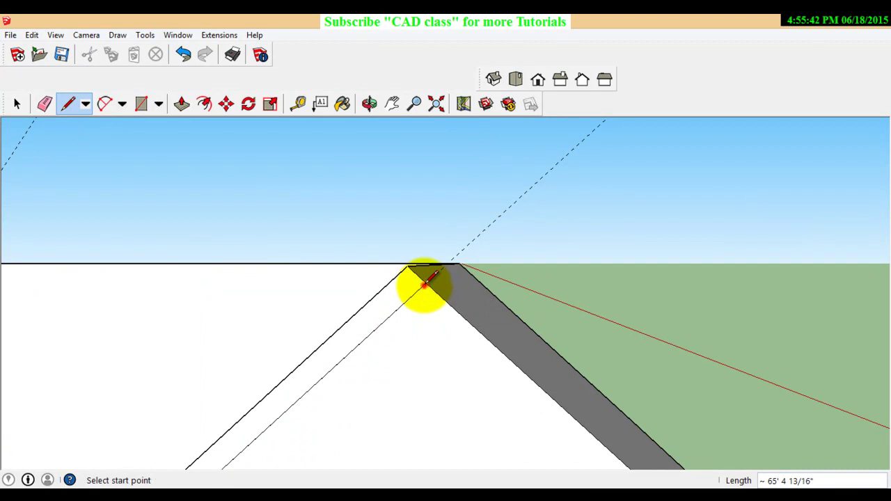
pyautogui.scroll(-1, 424, 282)
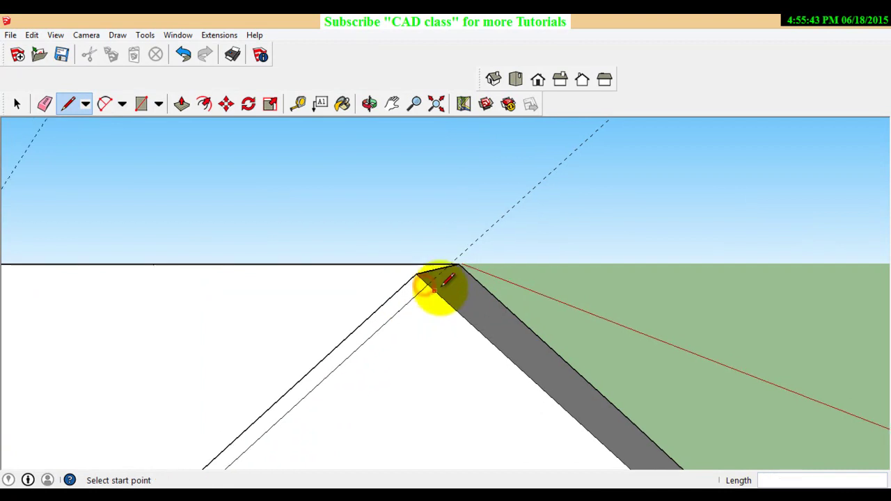
# Step: Place a Tape Measure guide offset 3 inside the right roof edge
pyautogui.click(76, 104)
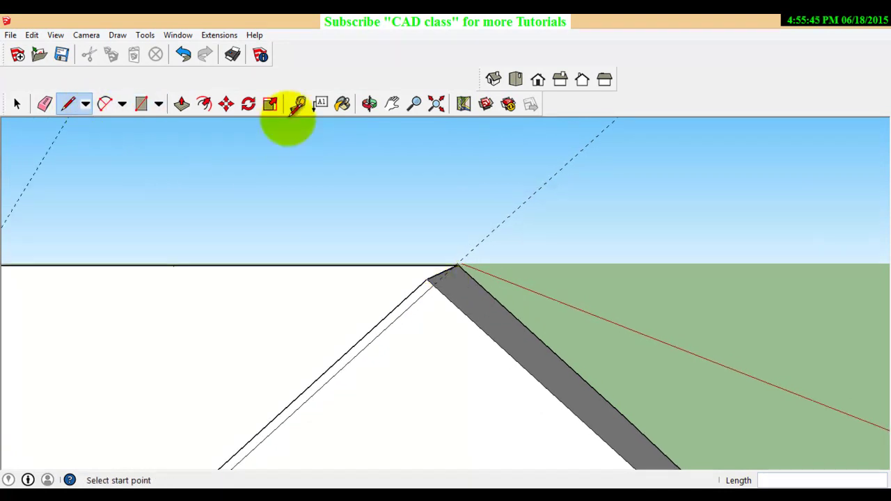
pyautogui.click(298, 105)
pyautogui.scroll(-2, 441, 274)
pyautogui.scroll(-2, 450, 302)
pyautogui.scroll(-2, 487, 348)
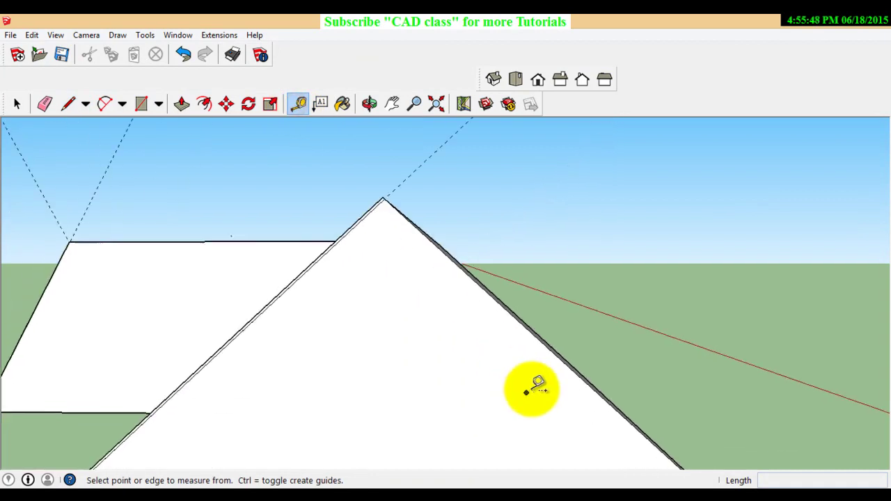
pyautogui.scroll(2, 550, 362)
pyautogui.click(555, 340)
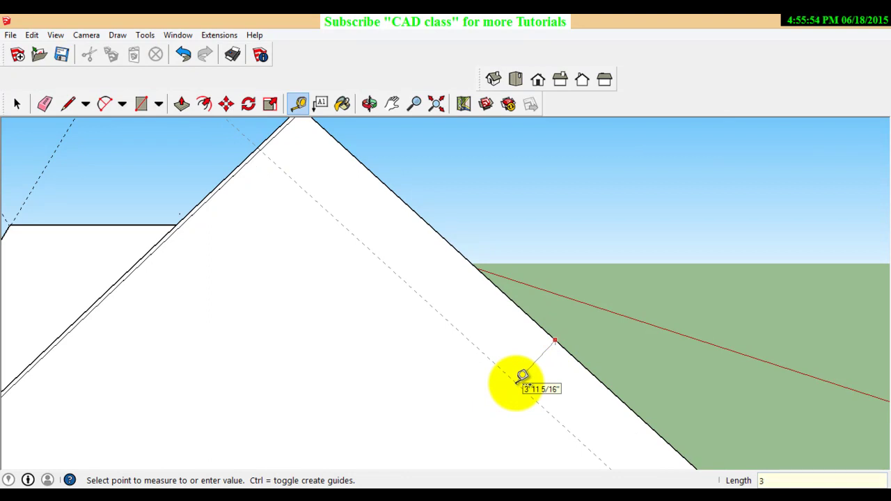
pyautogui.scroll(-1, 547, 387)
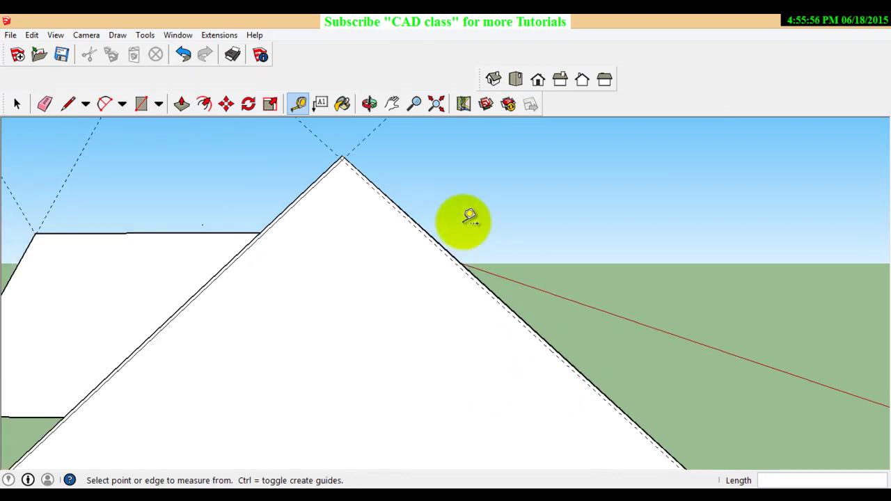
pyautogui.scroll(1, 429, 176)
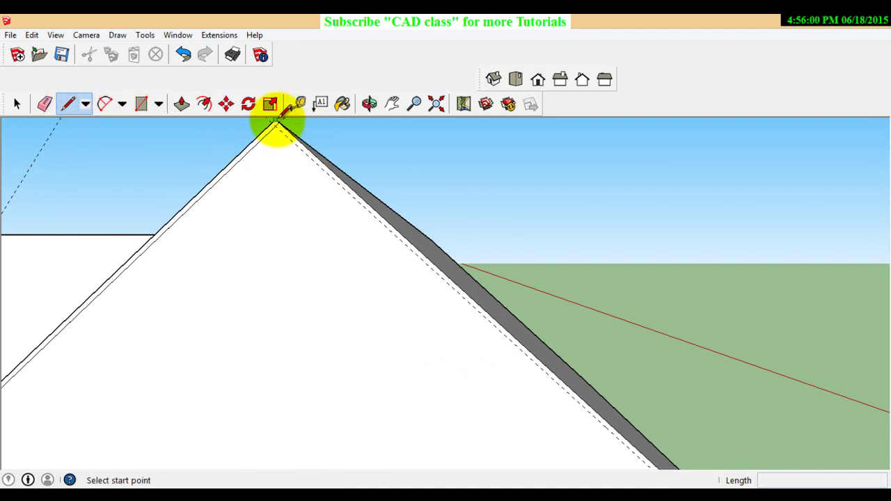
pyautogui.scroll(1, 279, 129)
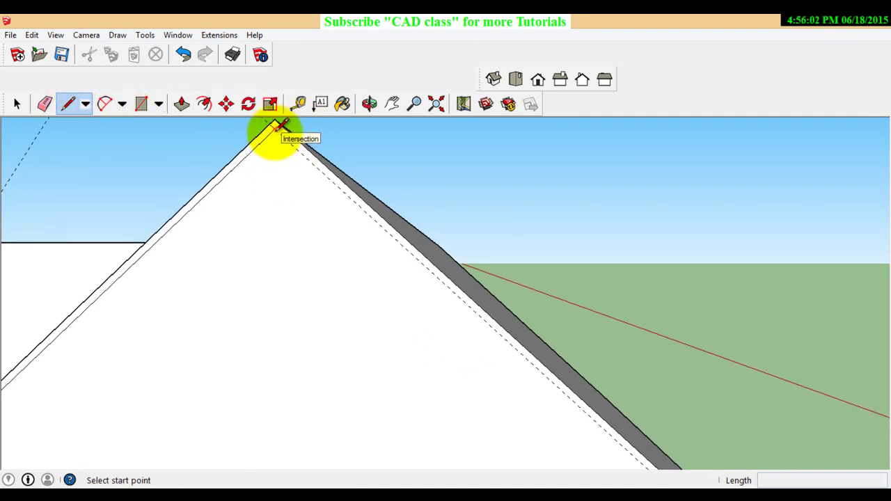
# Step: Draw a line along the guide from the apex down to the bottom-right corner
pyautogui.click(277, 127)
pyautogui.scroll(-2, 418, 280)
pyautogui.scroll(-2, 408, 276)
pyautogui.scroll(-2, 402, 270)
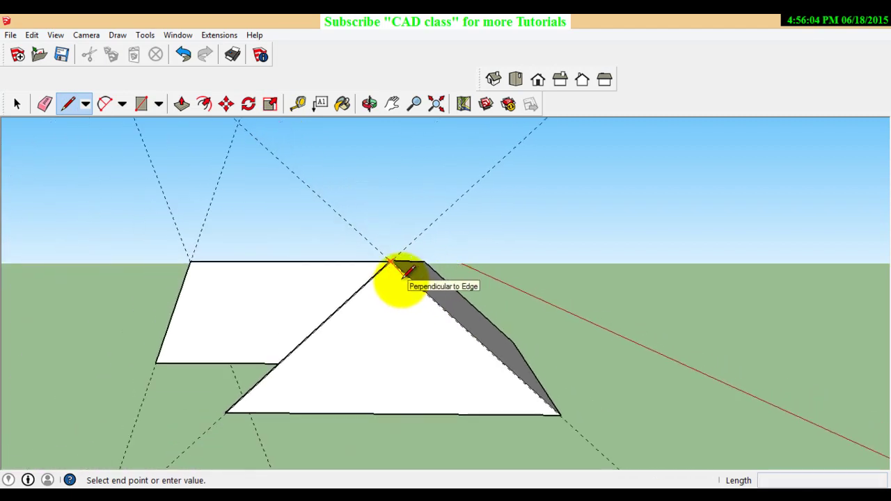
pyautogui.scroll(-1, 392, 265)
pyautogui.scroll(3, 529, 389)
pyautogui.scroll(2, 529, 362)
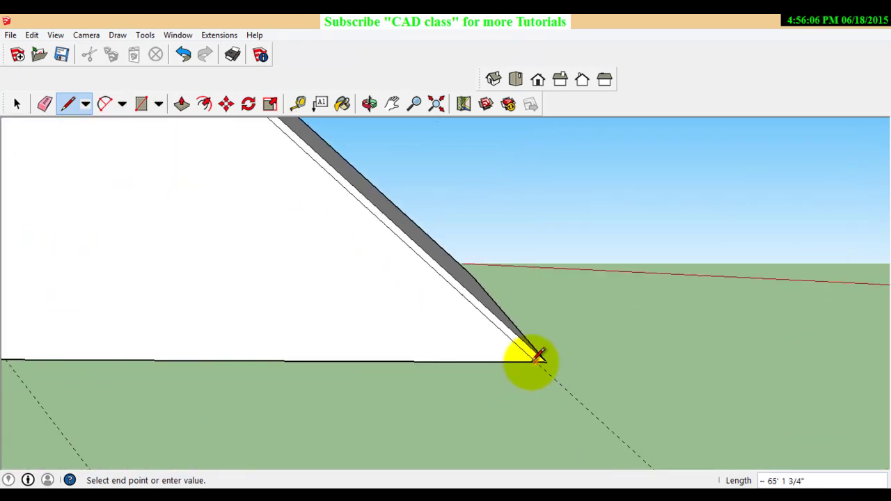
pyautogui.scroll(2, 540, 357)
pyautogui.scroll(1, 550, 359)
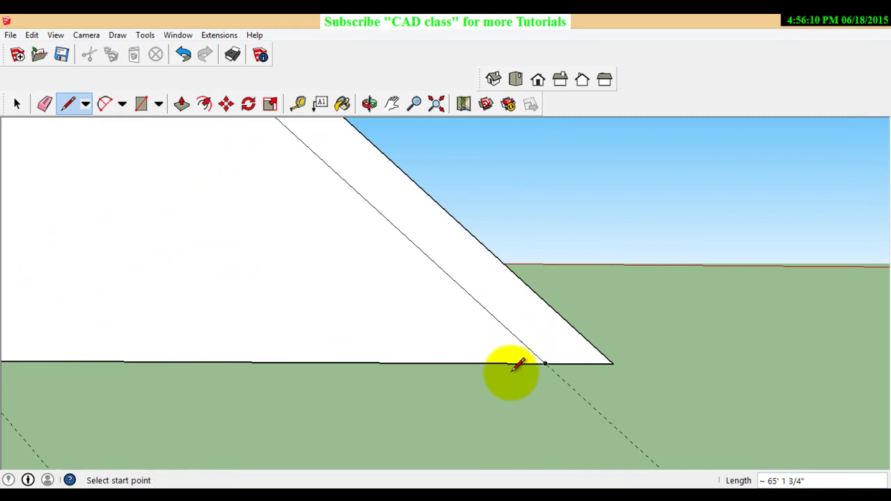
pyautogui.moveTo(519, 367); pyautogui.dragTo(523, 370, button='middle')
pyautogui.moveTo(299, 230); pyautogui.dragTo(403, 282, button='middle')
pyautogui.scroll(-2, 402, 282)
pyautogui.scroll(-1, 40, 215)
pyautogui.scroll(-1, 131, 207)
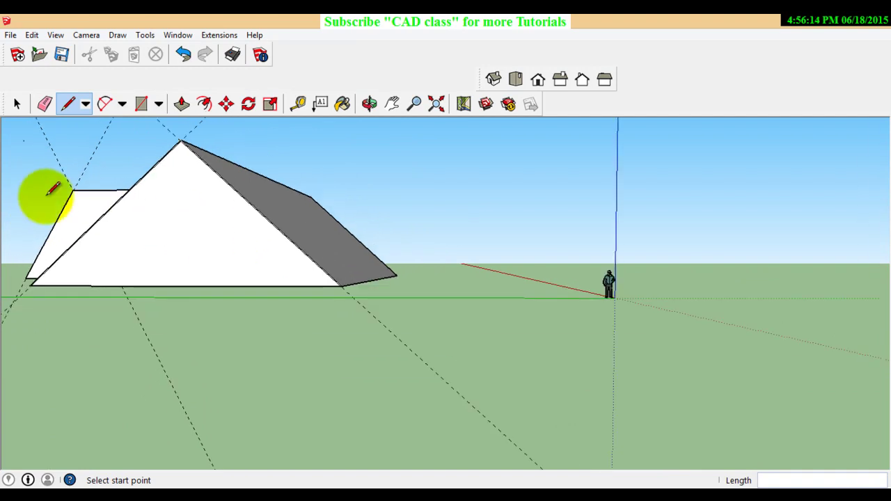
pyautogui.scroll(1, 44, 192)
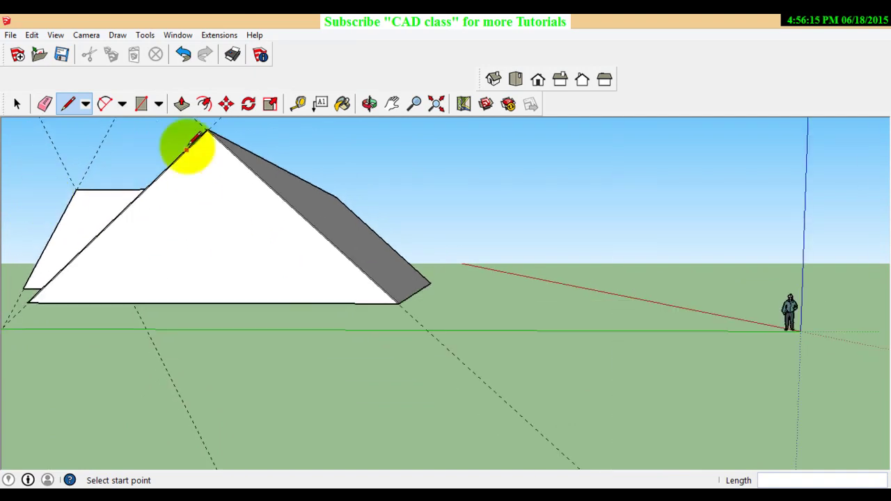
# Step: Push/Pull the second gable's inner triangular face back, then view the roof from above
pyautogui.click(179, 108)
pyautogui.scroll(1, 209, 202)
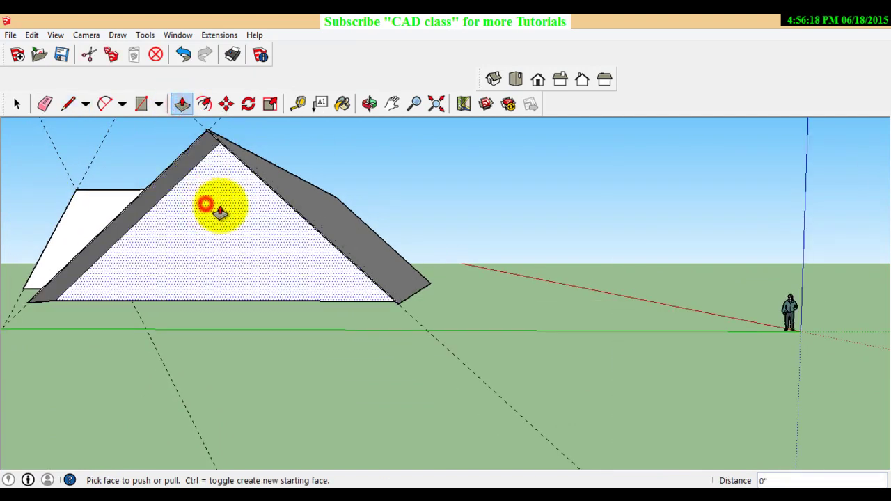
pyautogui.scroll(2, 192, 233)
pyautogui.scroll(2, 191, 233)
pyautogui.scroll(-1, 166, 237)
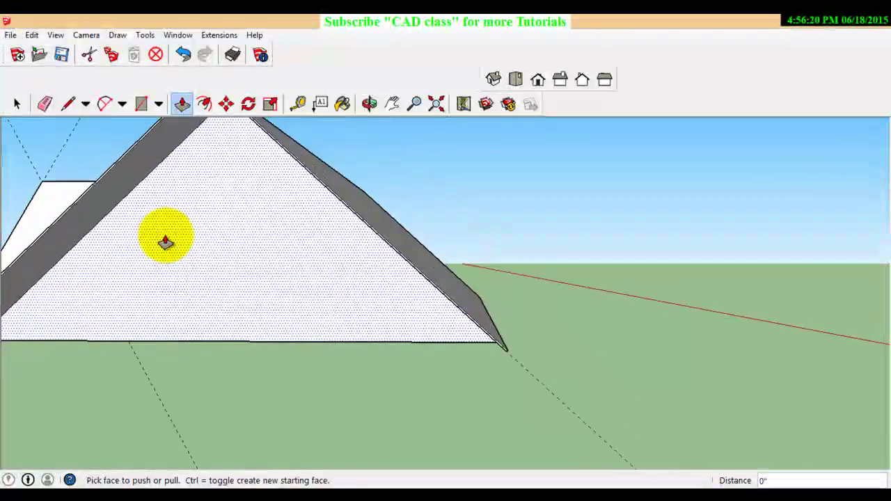
pyautogui.scroll(-1, 215, 253)
pyautogui.scroll(-1, 209, 271)
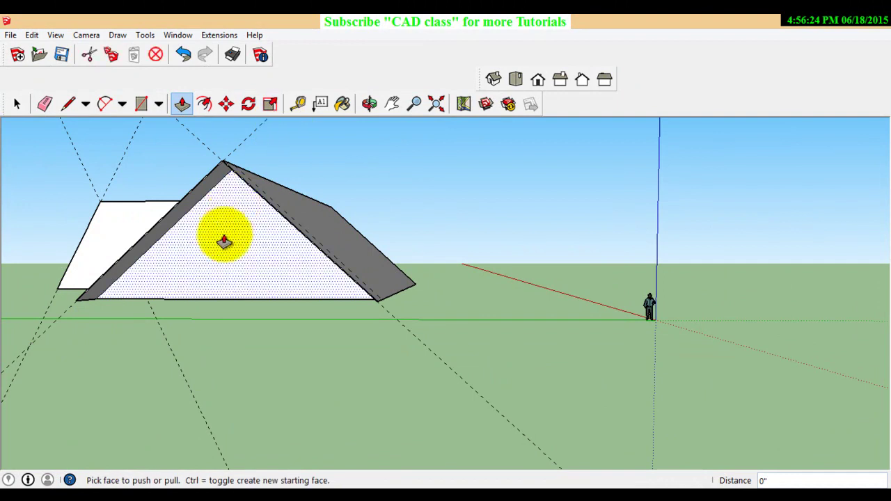
pyautogui.moveTo(223, 242)
pyautogui.mouseDown()
pyautogui.moveTo(230, 249)
pyautogui.moveTo(216, 251)
pyautogui.mouseUp()
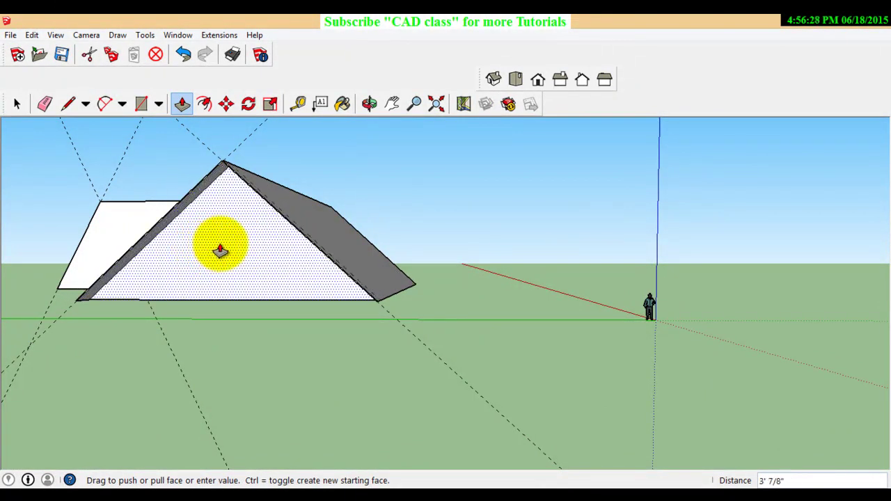
pyautogui.moveTo(227, 251); pyautogui.dragTo(235, 245)
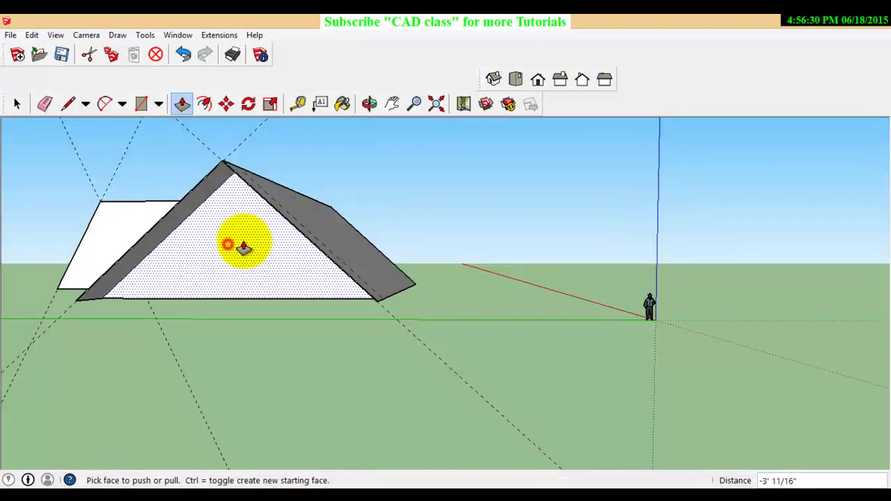
pyautogui.click(370, 104)
pyautogui.moveTo(295, 225)
pyautogui.mouseDown()
pyautogui.moveTo(503, 279)
pyautogui.moveTo(577, 243)
pyautogui.moveTo(666, 277)
pyautogui.moveTo(547, 281)
pyautogui.moveTo(551, 288)
pyautogui.moveTo(378, 258)
pyautogui.moveTo(601, 275)
pyautogui.moveTo(364, 299)
pyautogui.moveTo(522, 314)
pyautogui.moveTo(211, 388)
pyautogui.moveTo(284, 330)
pyautogui.moveTo(281, 302)
pyautogui.moveTo(163, 320)
pyautogui.moveTo(230, 326)
pyautogui.moveTo(239, 353)
pyautogui.moveTo(271, 372)
pyautogui.moveTo(313, 332)
pyautogui.moveTo(478, 388)
pyautogui.moveTo(637, 328)
pyautogui.moveTo(462, 341)
pyautogui.moveTo(491, 304)
pyautogui.mouseUp()
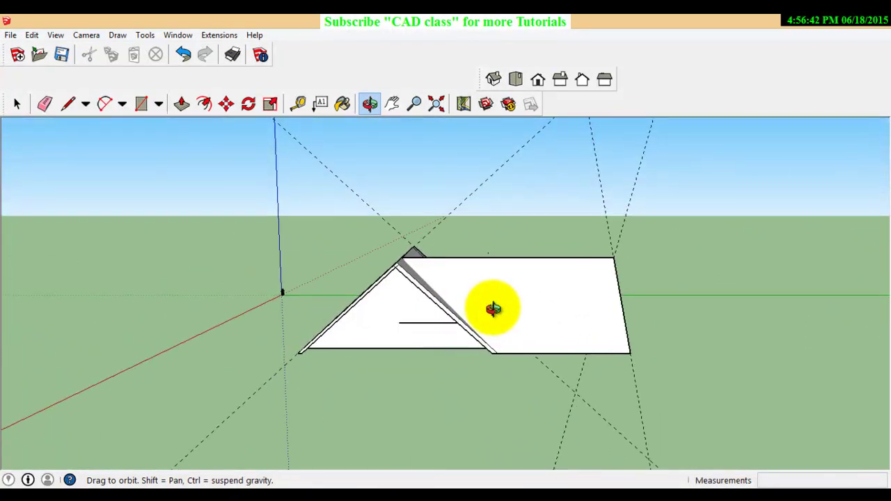
pyautogui.moveTo(271, 307)
pyautogui.mouseDown()
pyautogui.moveTo(527, 369)
pyautogui.moveTo(441, 346)
pyautogui.mouseUp()
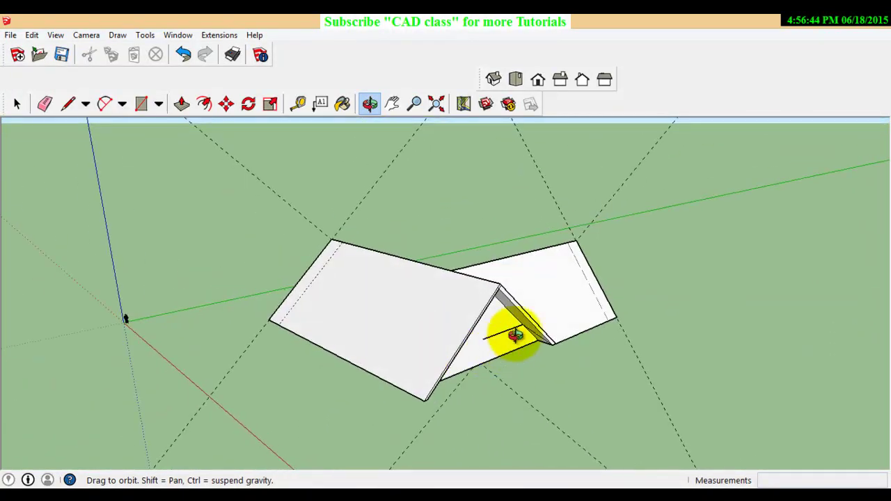
pyautogui.scroll(3, 513, 334)
pyautogui.scroll(3, 541, 313)
pyautogui.rightClick(687, 366)
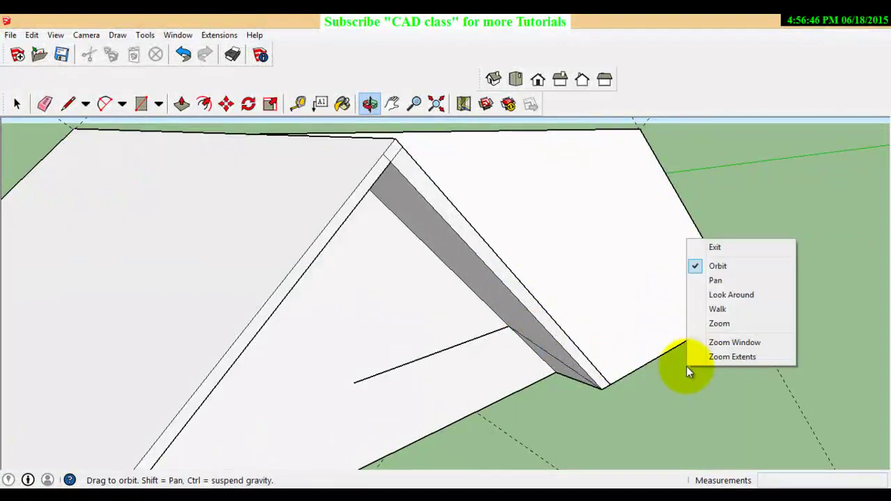
pyautogui.click(713, 247)
pyautogui.click(16, 106)
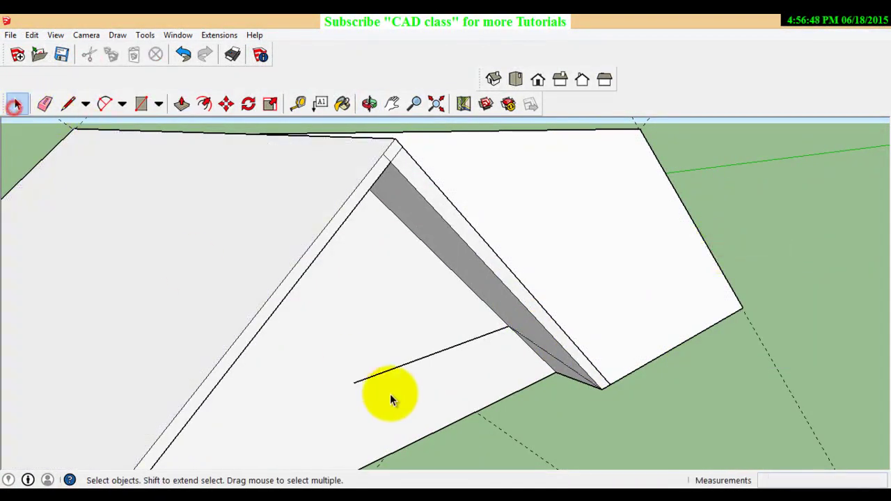
pyautogui.scroll(3, 393, 376)
pyautogui.click(397, 357)
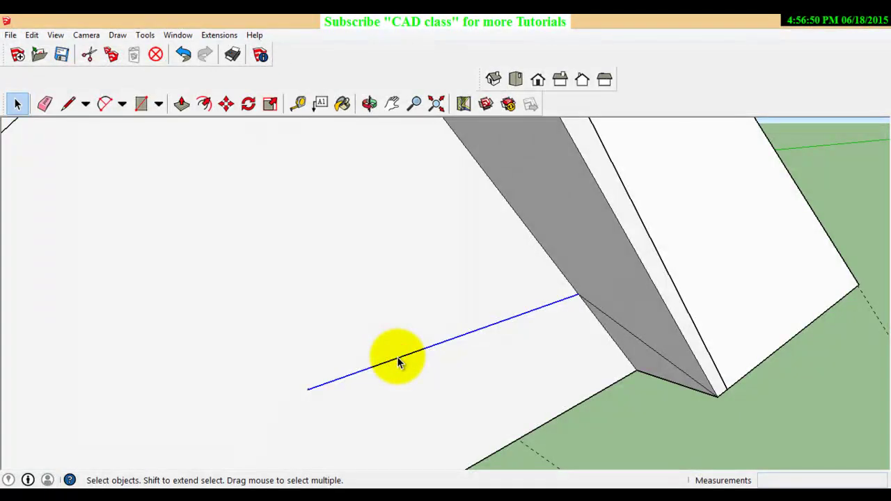
pyautogui.press('Delete')
pyautogui.scroll(-3, 423, 363)
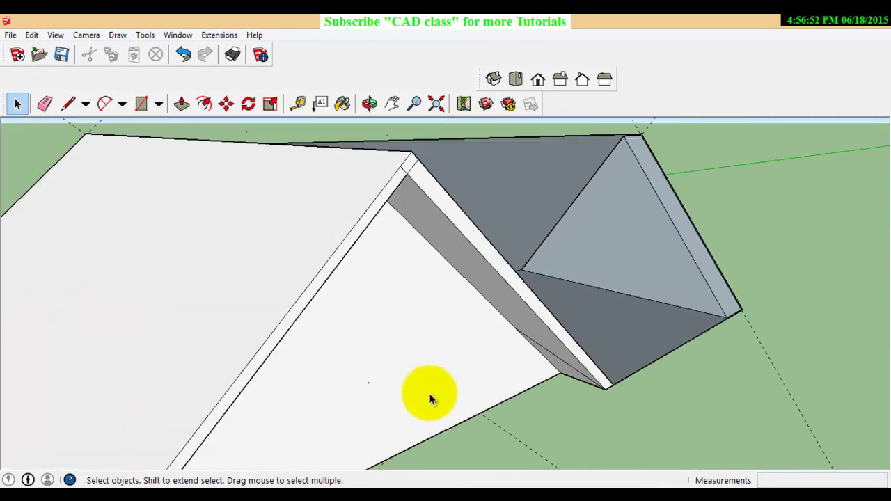
pyautogui.scroll(-2, 429, 394)
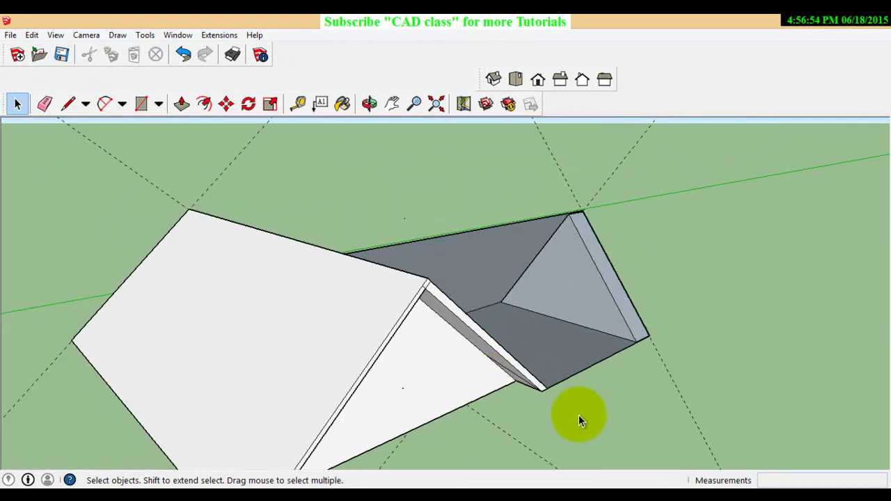
pyautogui.click(180, 55)
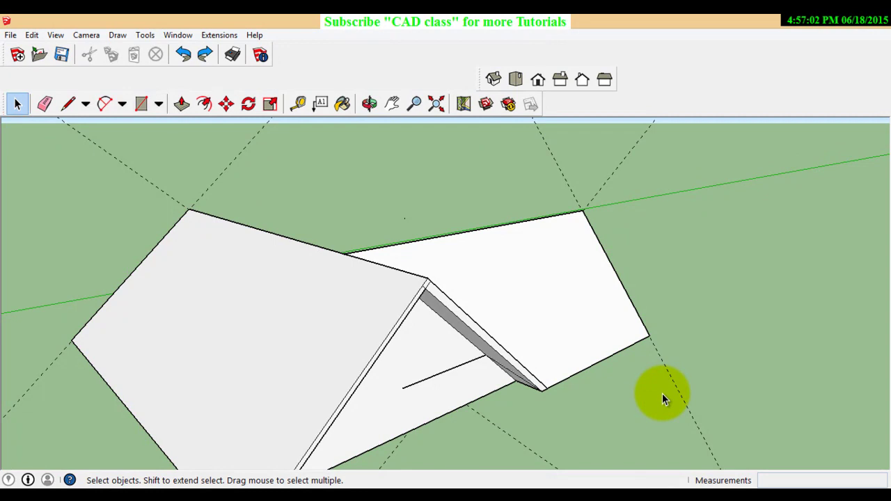
# Step: Draw a valley edge from the ridge apex down to the L's inside corner where the wings meet
pyautogui.click(61, 105)
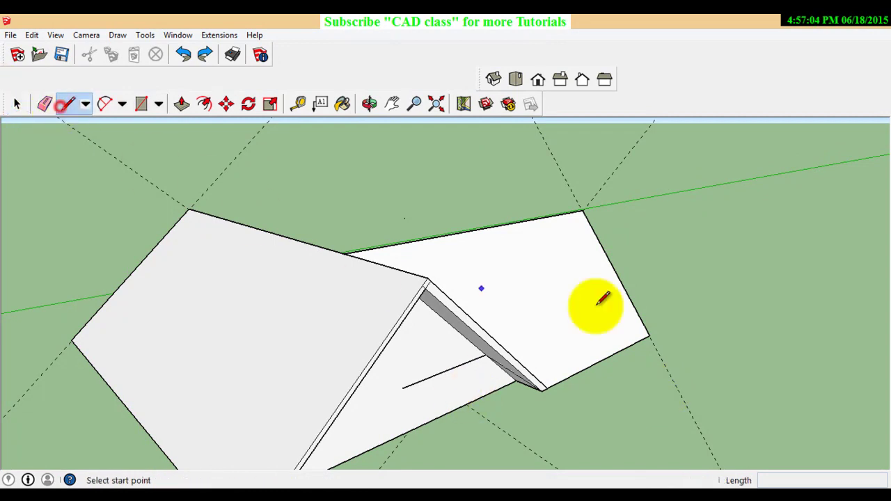
pyautogui.click(369, 103)
pyautogui.moveTo(700, 277); pyautogui.dragTo(435, 359)
pyautogui.click(66, 104)
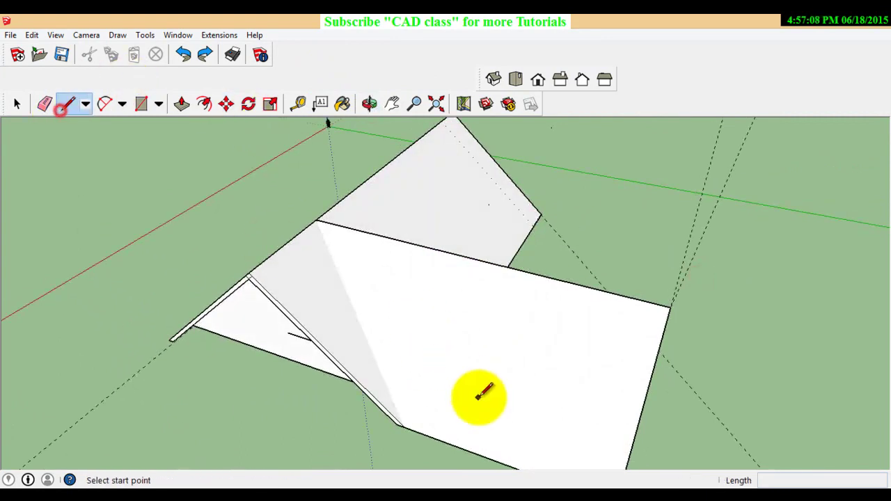
pyautogui.click(404, 425)
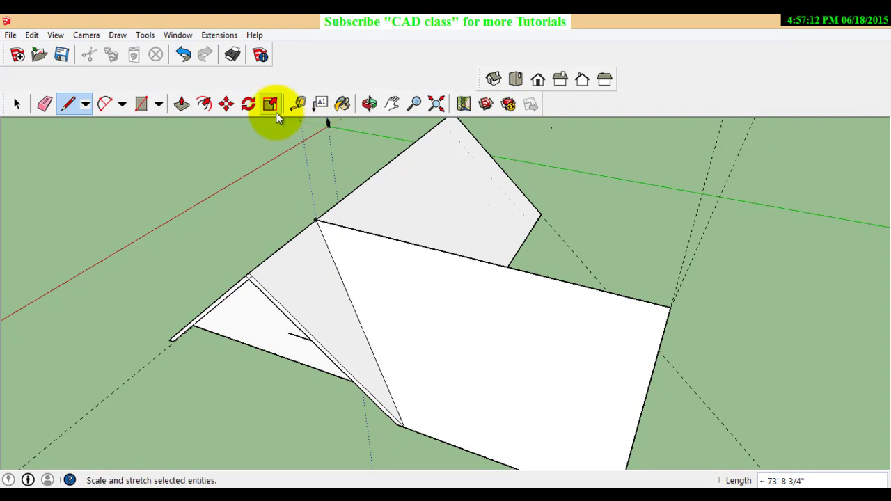
pyautogui.click(370, 103)
pyautogui.moveTo(657, 183); pyautogui.dragTo(384, 278)
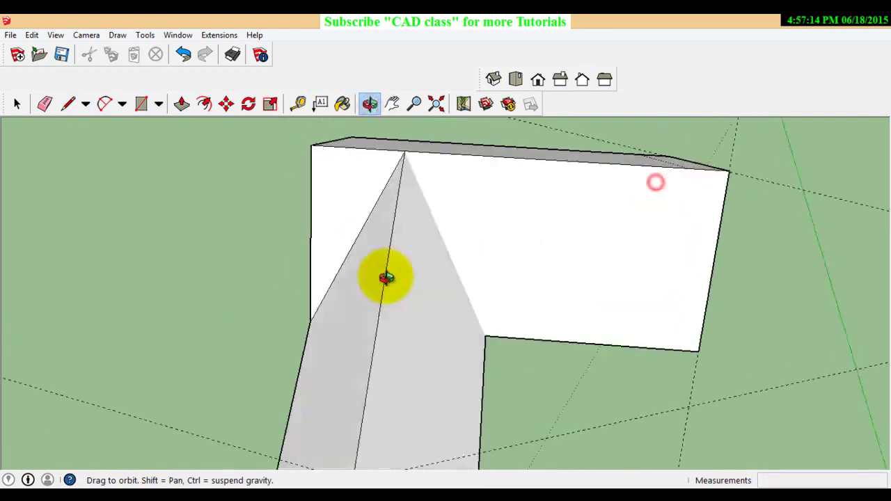
pyautogui.click(68, 104)
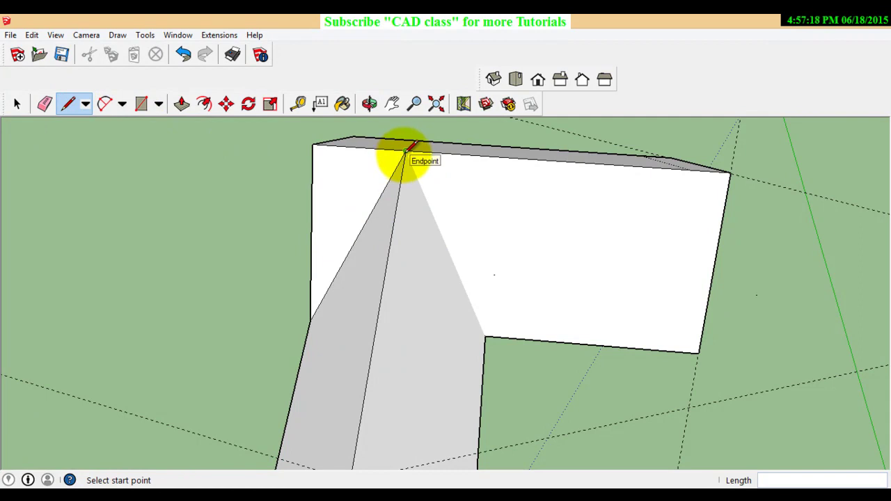
pyautogui.click(404, 151)
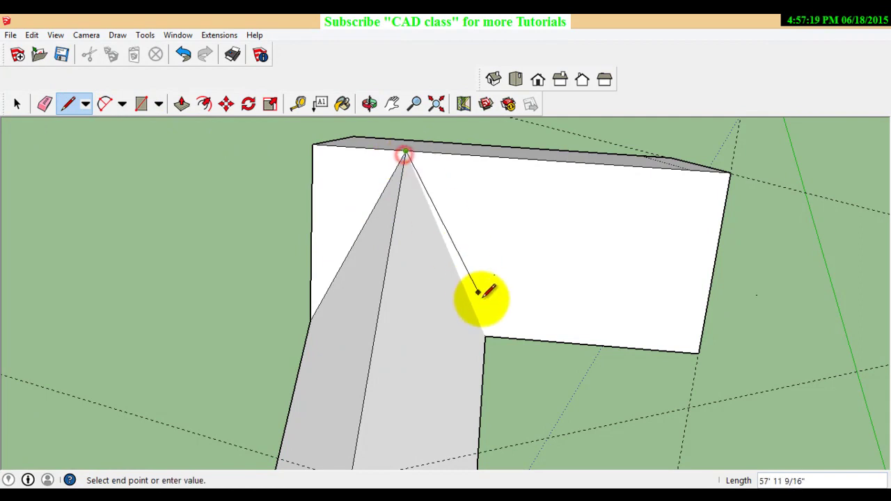
pyautogui.click(486, 337)
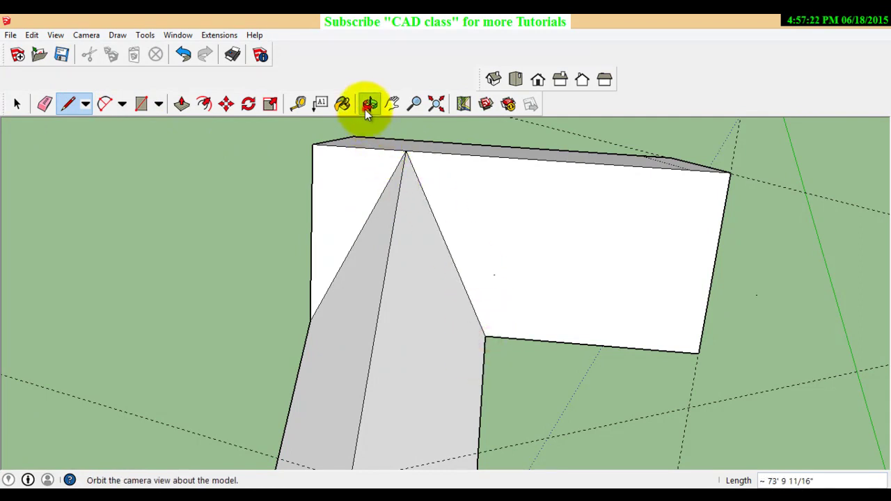
pyautogui.click(368, 105)
pyautogui.moveTo(265, 271)
pyautogui.mouseDown()
pyautogui.moveTo(529, 337)
pyautogui.moveTo(541, 383)
pyautogui.mouseUp()
# Step: Select the stray short line on the gable face
pyautogui.rightClick(545, 384)
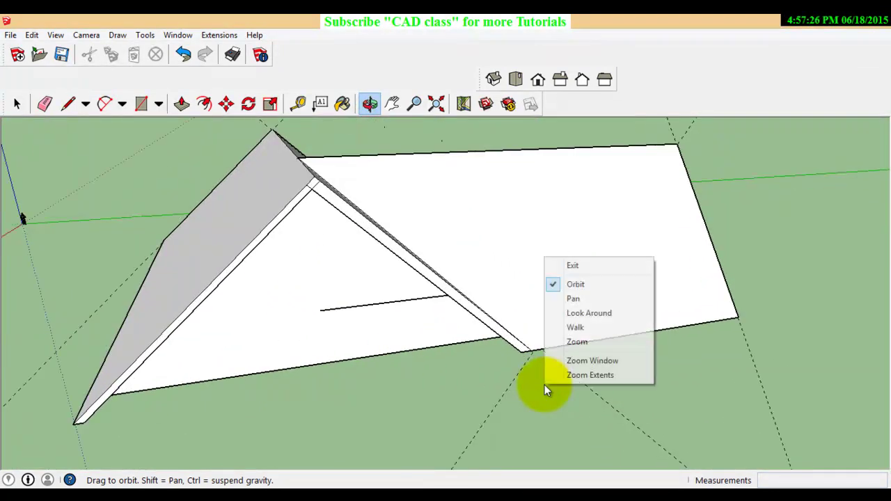
pyautogui.click(577, 265)
pyautogui.scroll(3, 408, 292)
pyautogui.scroll(2, 369, 298)
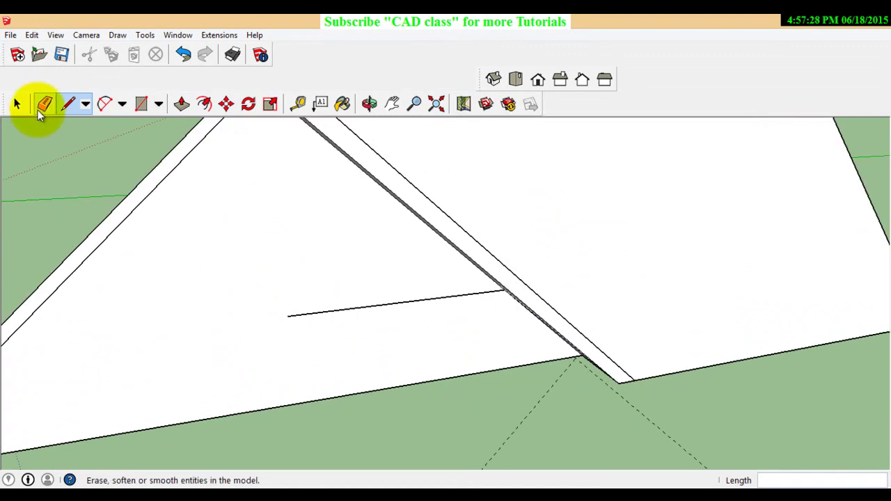
pyautogui.click(16, 104)
pyautogui.click(301, 315)
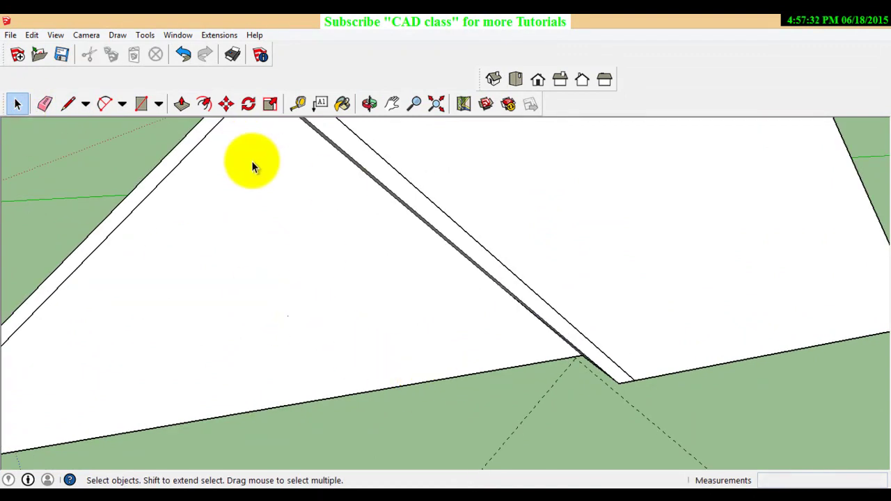
# Step: Delete the extra diagonal edge on the gable end
pyautogui.click(369, 103)
pyautogui.moveTo(352, 282)
pyautogui.mouseDown()
pyautogui.moveTo(538, 229)
pyautogui.moveTo(641, 239)
pyautogui.mouseUp()
pyautogui.rightClick(723, 192)
pyautogui.click(731, 194)
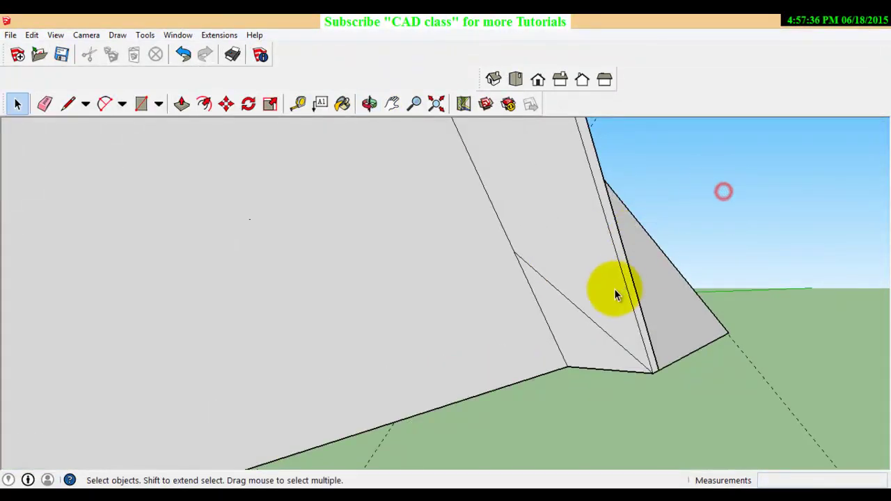
pyautogui.click(585, 317)
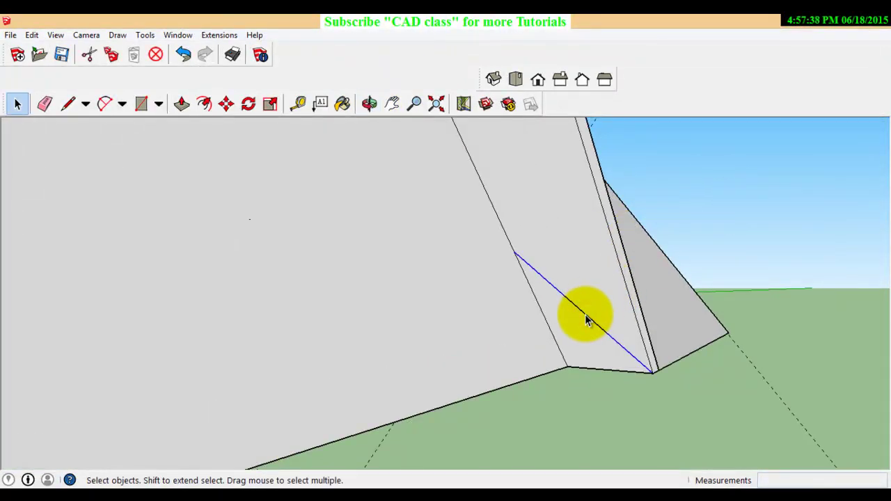
pyautogui.press('Delete')
pyautogui.scroll(-1, 613, 317)
pyautogui.scroll(-4, 611, 326)
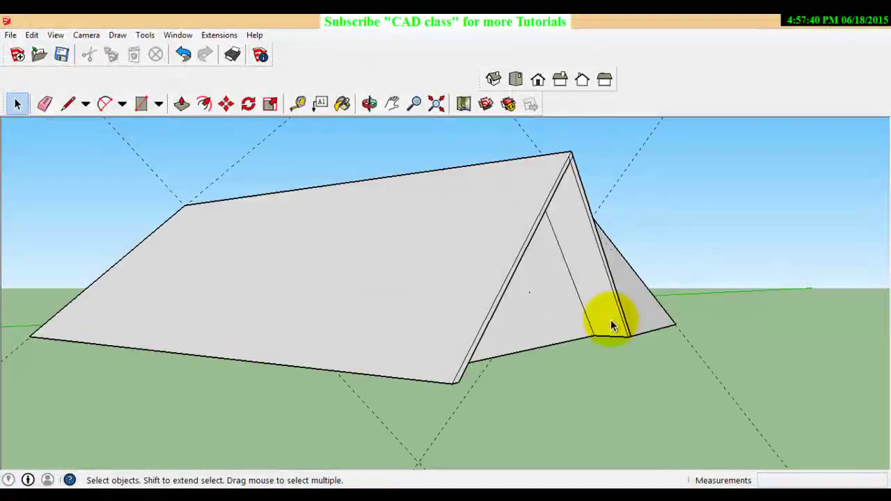
pyautogui.scroll(-2, 612, 326)
pyautogui.click(370, 104)
pyautogui.moveTo(711, 239)
pyautogui.mouseDown()
pyautogui.moveTo(459, 352)
pyautogui.moveTo(453, 253)
pyautogui.moveTo(311, 259)
pyautogui.moveTo(171, 295)
pyautogui.moveTo(518, 310)
pyautogui.moveTo(241, 284)
pyautogui.moveTo(261, 358)
pyautogui.moveTo(271, 304)
pyautogui.moveTo(495, 356)
pyautogui.moveTo(312, 372)
pyautogui.moveTo(160, 334)
pyautogui.moveTo(328, 371)
pyautogui.moveTo(418, 368)
pyautogui.moveTo(389, 349)
pyautogui.moveTo(453, 369)
pyautogui.moveTo(543, 366)
pyautogui.moveTo(361, 349)
pyautogui.mouseUp()
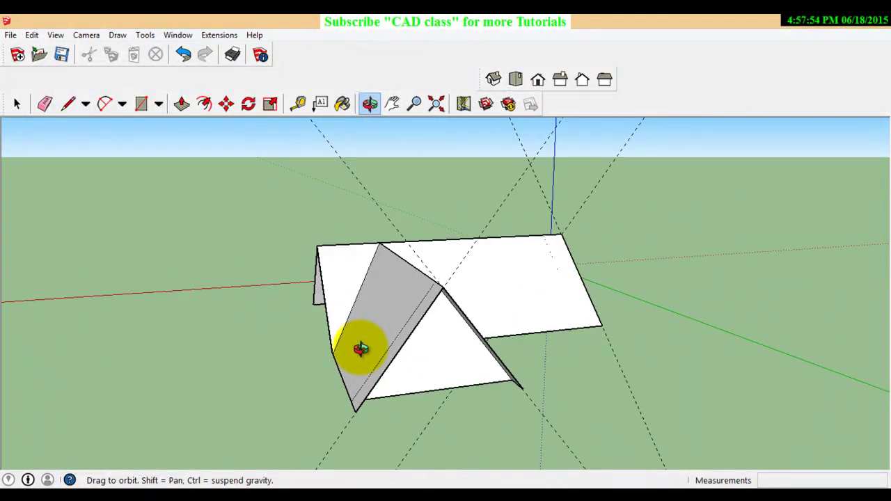
# Step: Select and delete each dashed guide line around the roof, then look down on the model
pyautogui.click(16, 103)
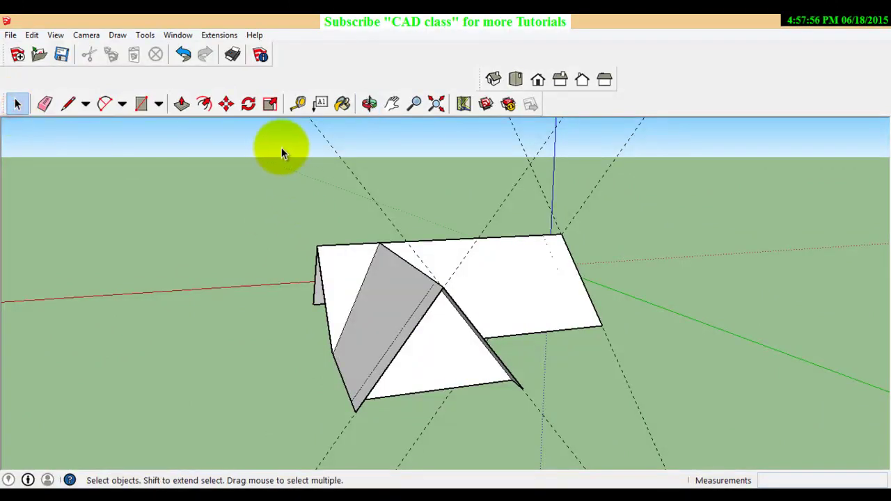
pyautogui.moveTo(628, 202); pyautogui.dragTo(628, 202)
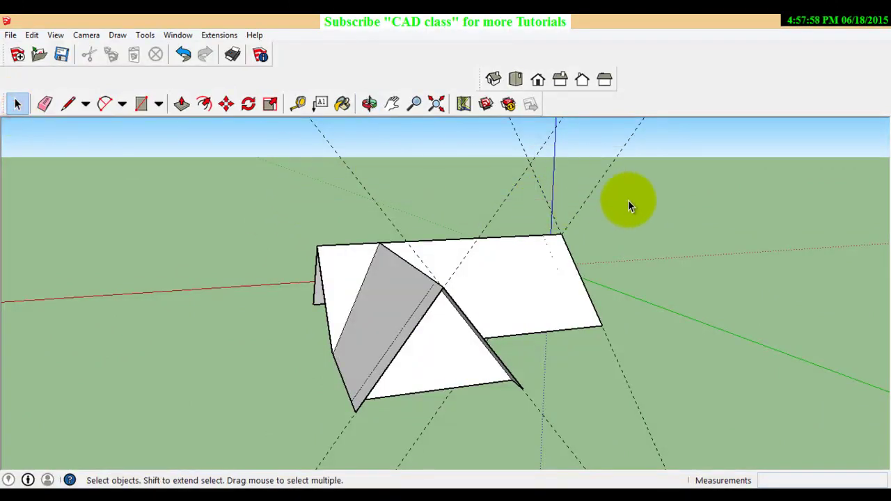
pyautogui.click(600, 183)
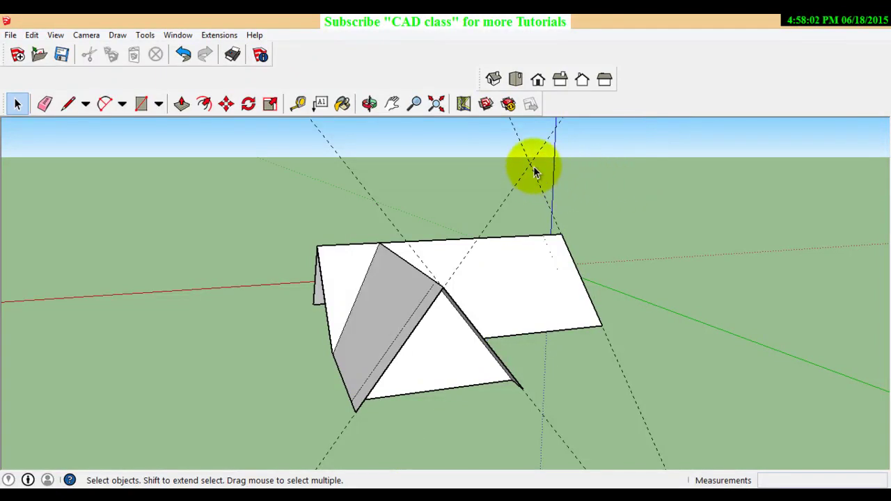
pyautogui.press('Delete')
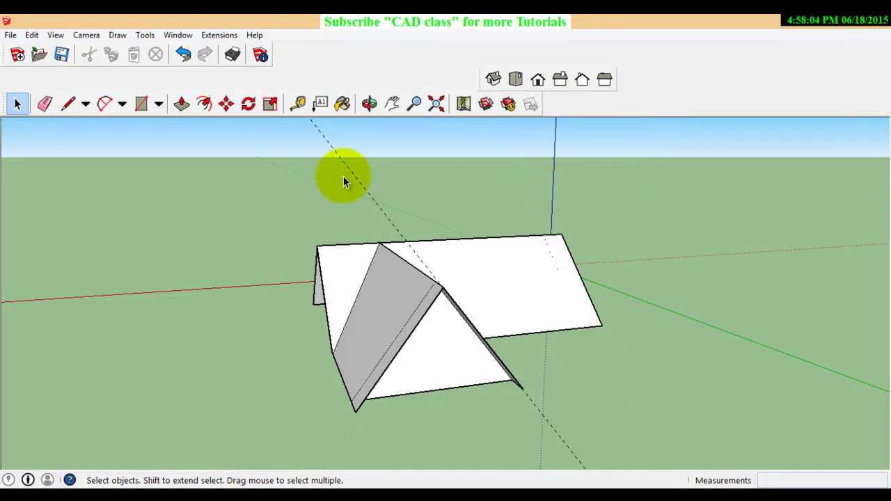
pyautogui.click(353, 176)
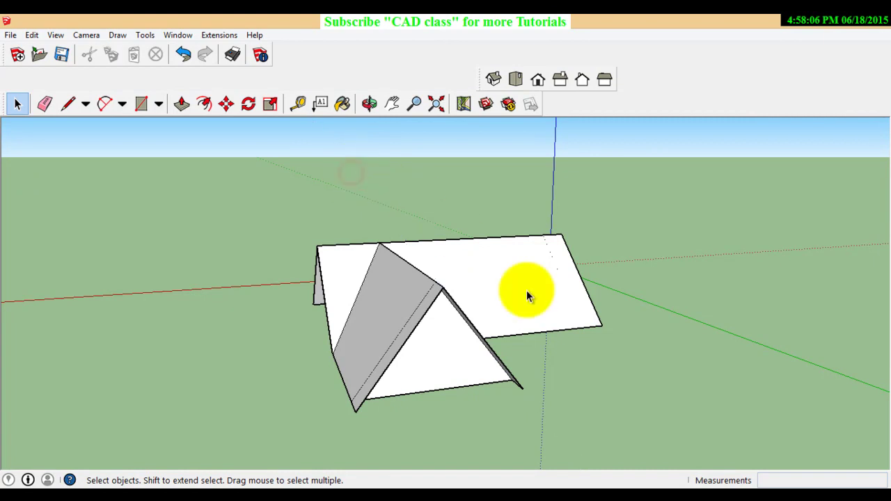
pyautogui.scroll(-2, 557, 374)
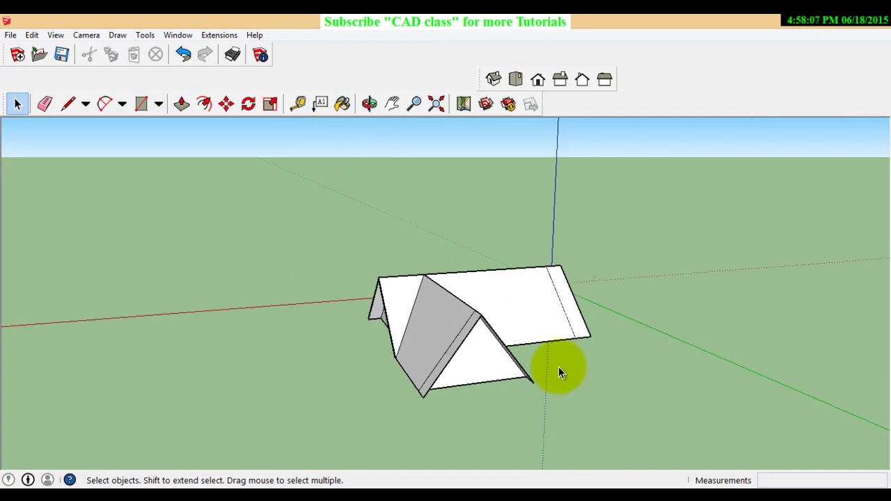
pyautogui.click(369, 103)
pyautogui.moveTo(668, 318)
pyautogui.mouseDown()
pyautogui.moveTo(290, 258)
pyautogui.moveTo(453, 397)
pyautogui.moveTo(581, 388)
pyautogui.moveTo(638, 337)
pyautogui.moveTo(703, 416)
pyautogui.moveTo(670, 308)
pyautogui.moveTo(489, 349)
pyautogui.moveTo(299, 314)
pyautogui.moveTo(456, 313)
pyautogui.moveTo(432, 348)
pyautogui.moveTo(567, 259)
pyautogui.mouseUp()
pyautogui.rightClick(537, 221)
pyautogui.click(541, 221)
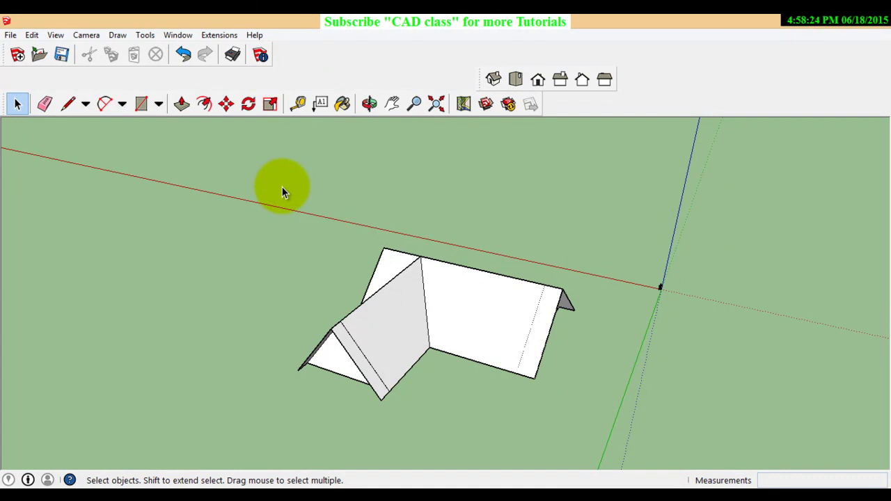
# Step: Cycle through the Iso, Top, Front, Right, Back and Left standard views, ending in Iso
pyautogui.click(492, 80)
pyautogui.click(516, 81)
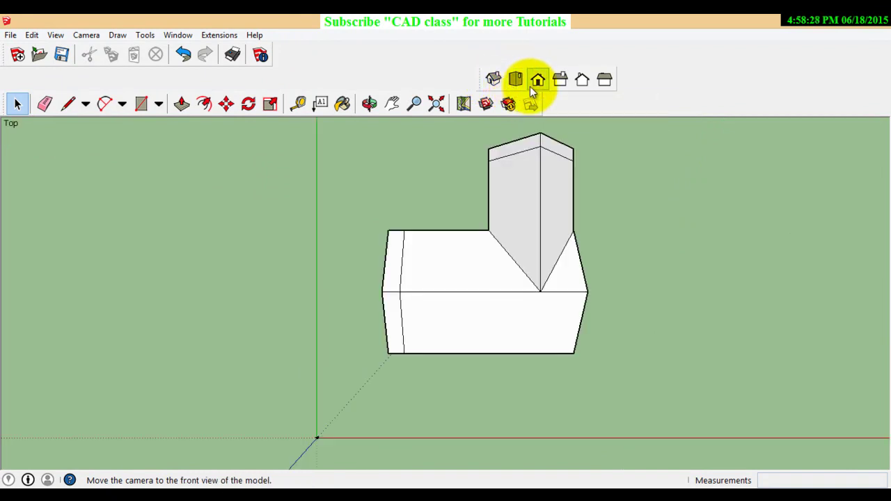
pyautogui.click(536, 86)
pyautogui.click(558, 87)
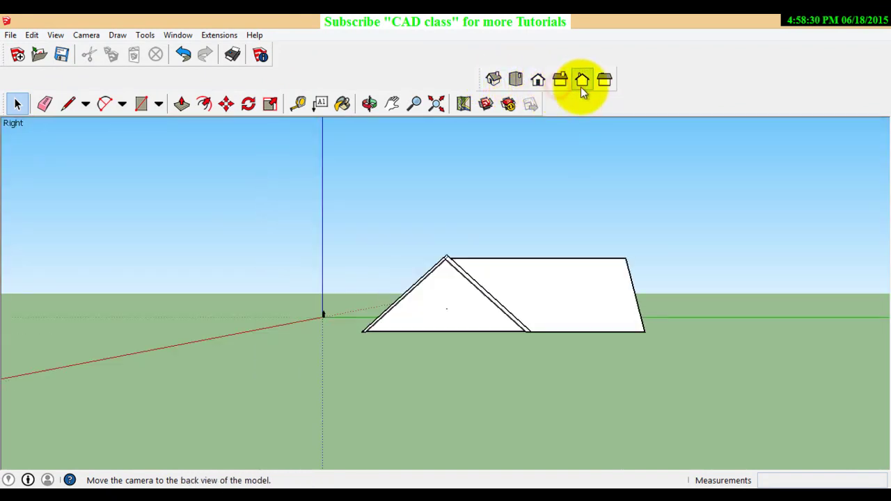
pyautogui.click(584, 82)
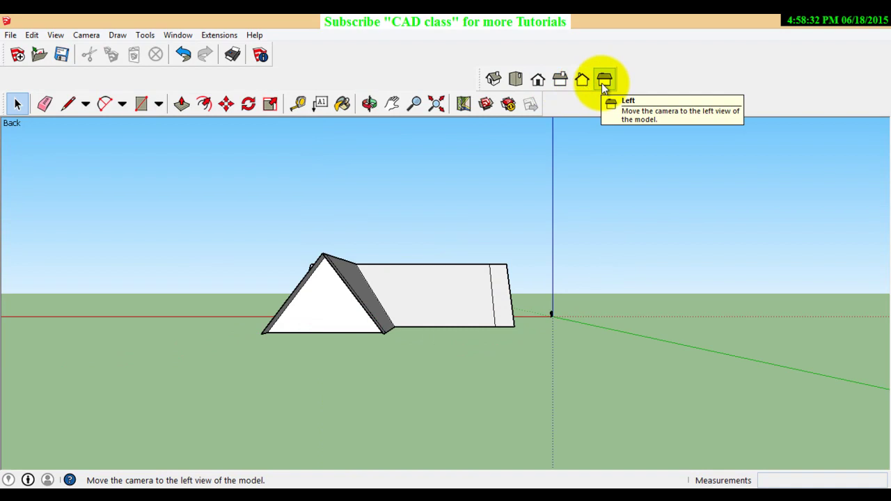
pyautogui.click(604, 82)
pyautogui.click(582, 81)
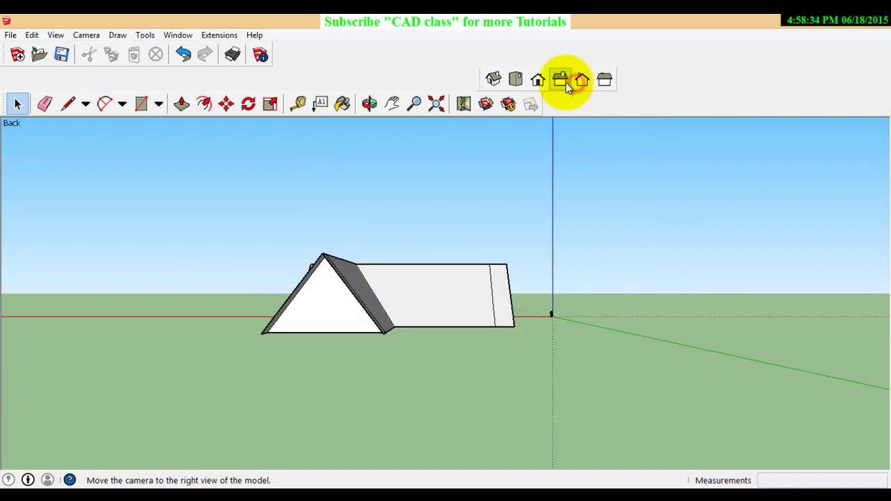
pyautogui.click(515, 80)
pyautogui.click(493, 80)
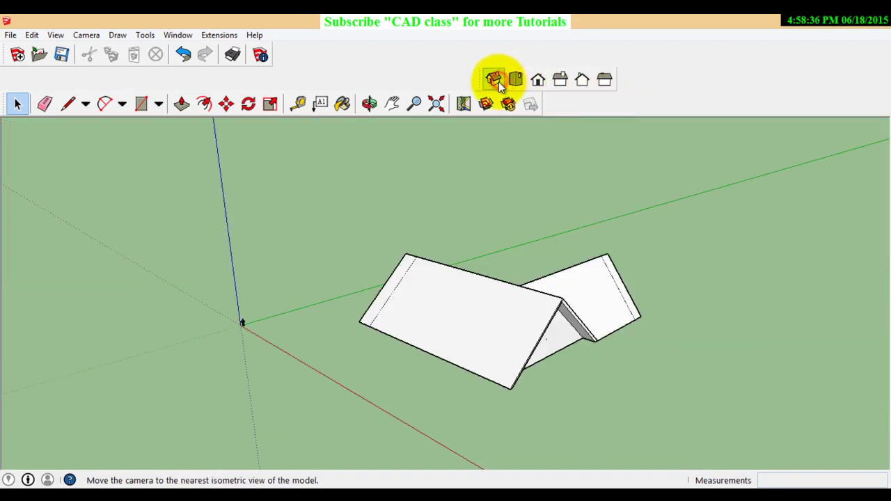
pyautogui.scroll(2, 639, 379)
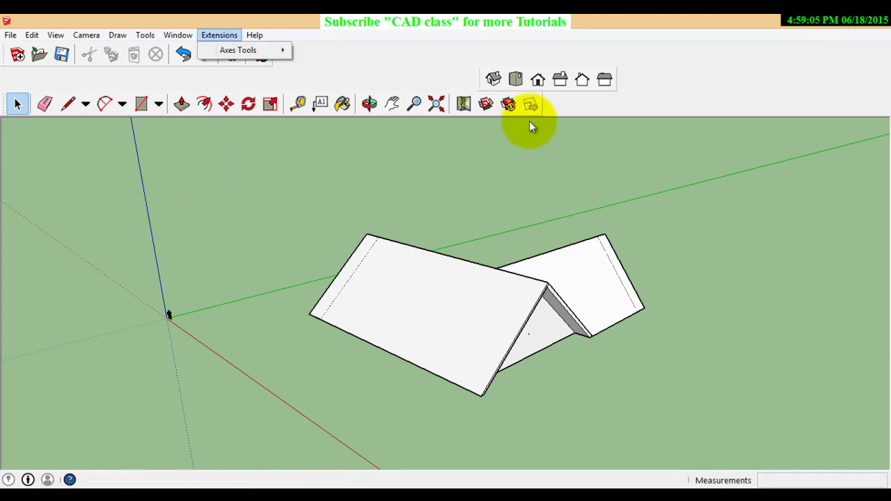
# Step: Paint the front roof slope with Roofing_Tile_Spanish from the Roofing materials category
pyautogui.click(343, 106)
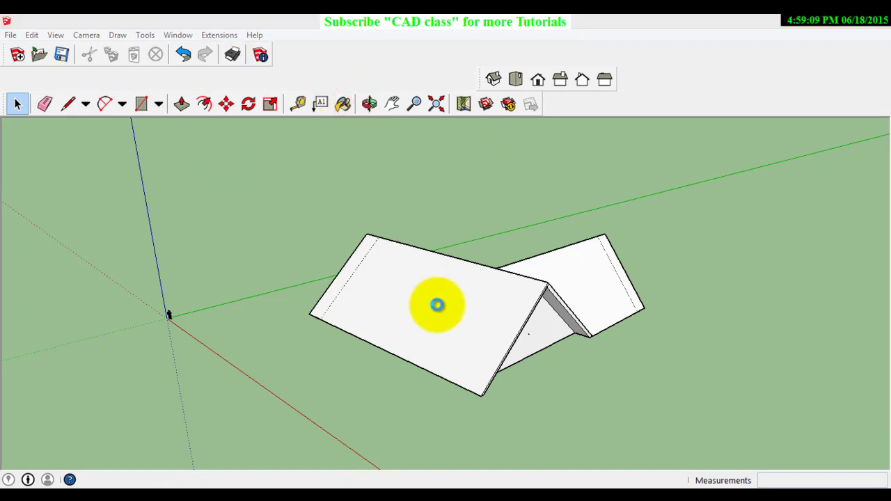
pyautogui.press('b')
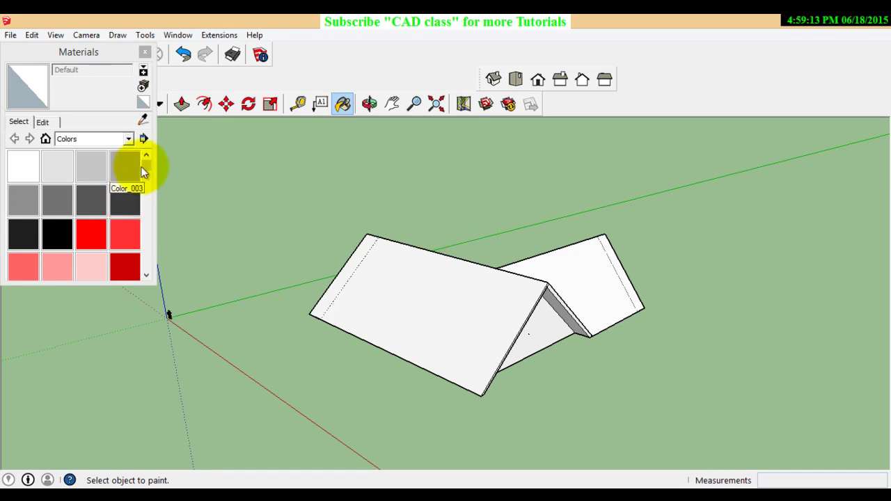
pyautogui.moveTo(147, 165)
pyautogui.mouseDown()
pyautogui.moveTo(155, 269)
pyautogui.moveTo(153, 166)
pyautogui.mouseUp()
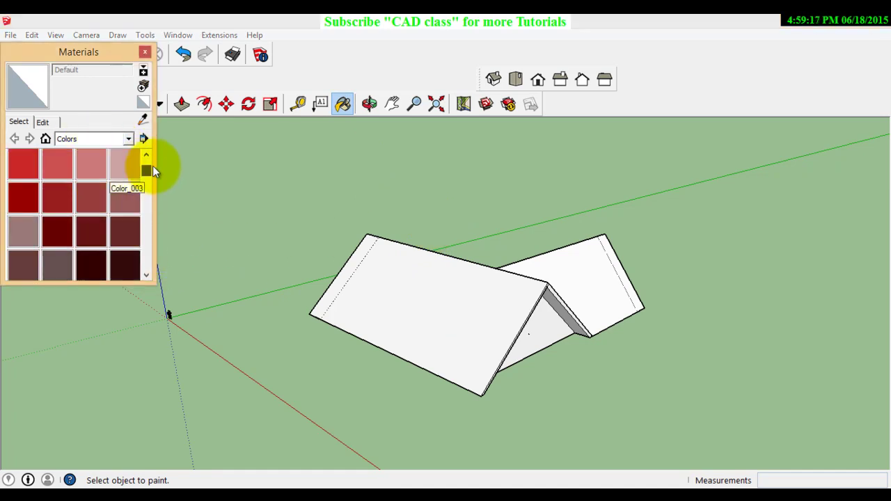
pyautogui.click(126, 138)
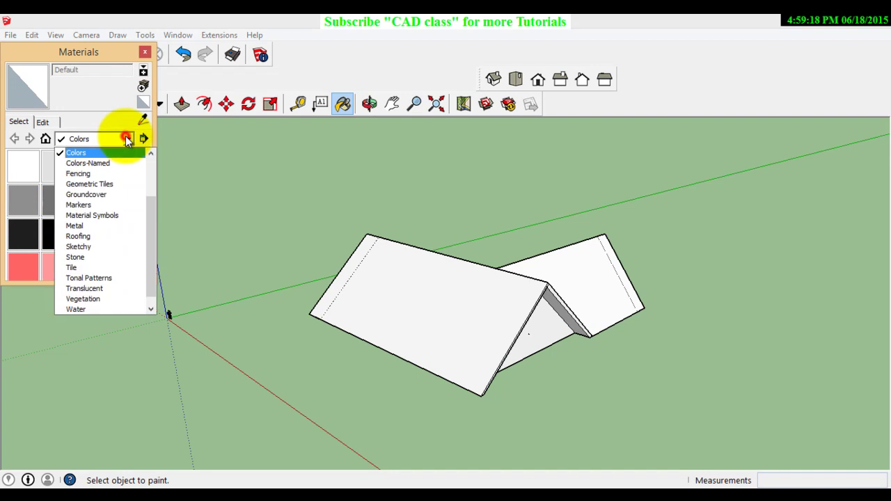
pyautogui.click(95, 236)
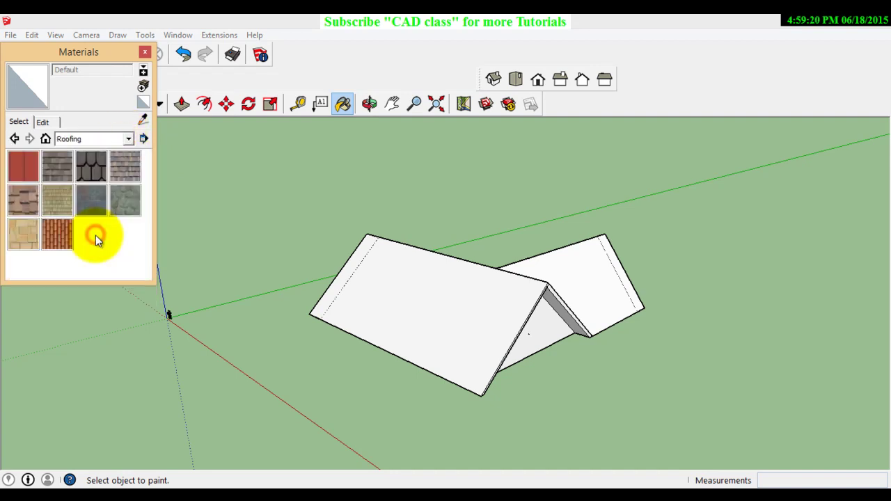
pyautogui.click(54, 243)
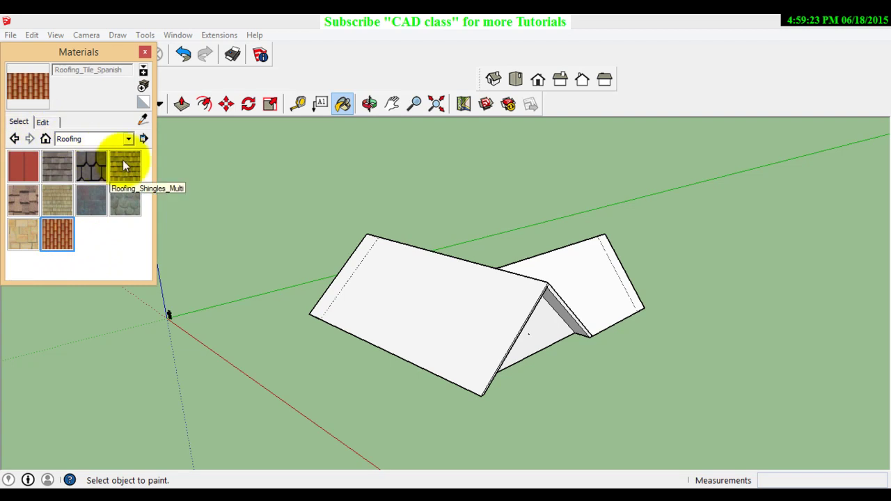
pyautogui.click(462, 312)
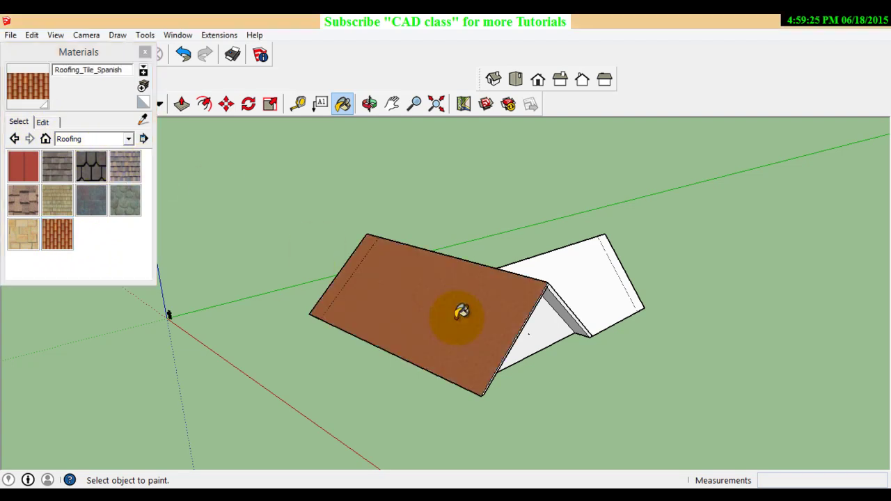
# Step: Try red standing-seam metal roofing on the slope, then repaint it with Roofing_Tile_Spanish
pyautogui.scroll(3, 353, 270)
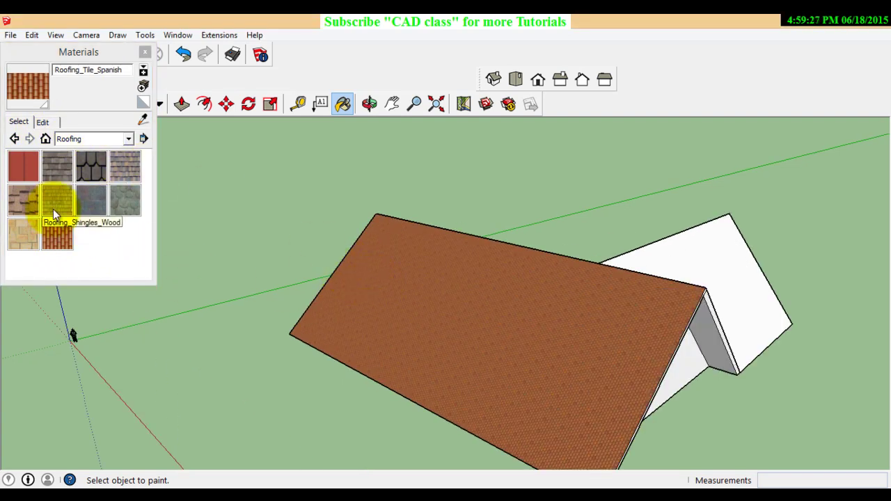
pyautogui.click(21, 174)
pyautogui.click(482, 314)
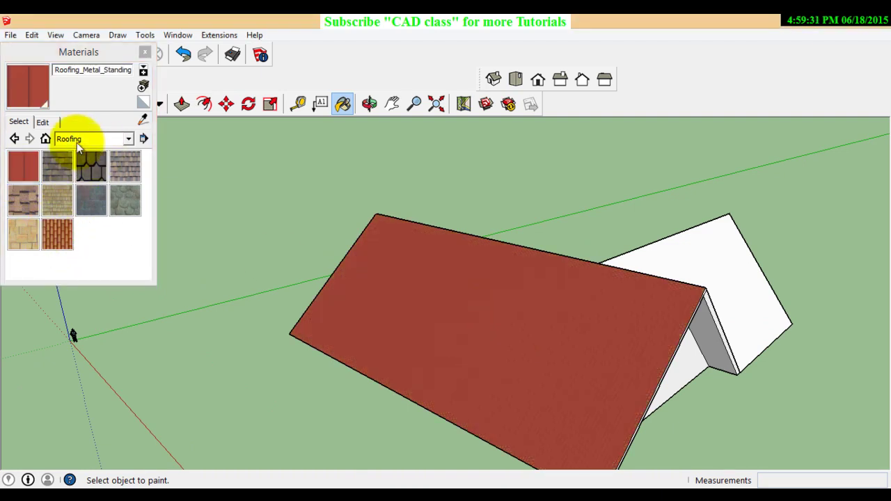
pyautogui.click(44, 122)
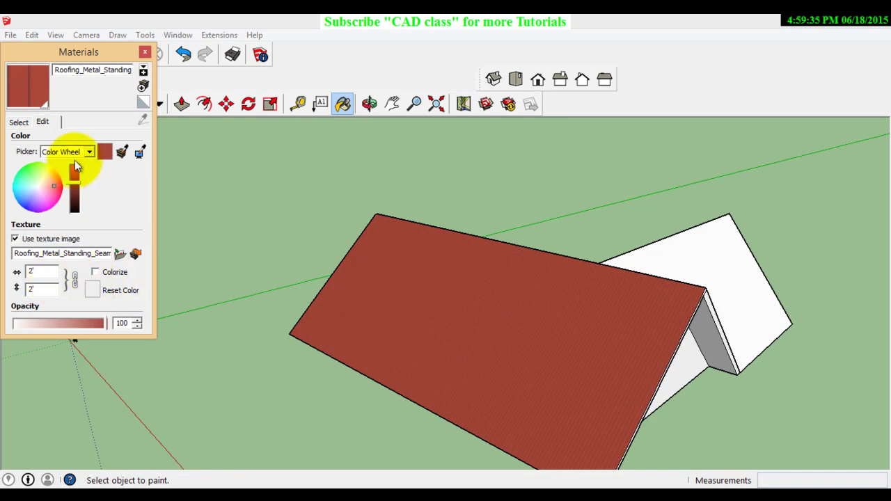
pyautogui.click(19, 122)
pyautogui.click(57, 235)
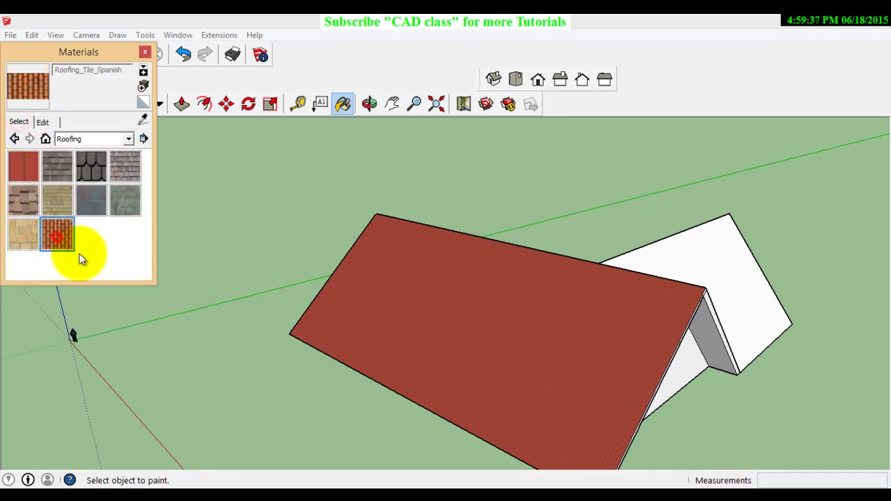
pyautogui.click(433, 270)
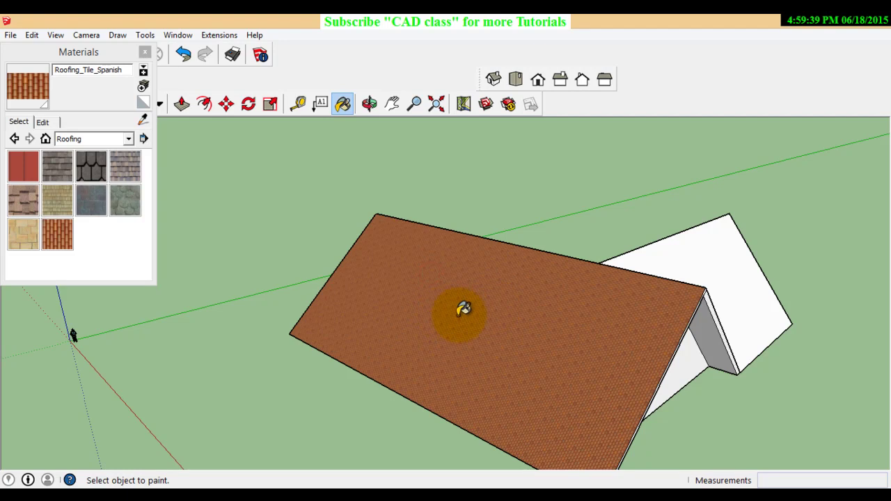
pyautogui.click(48, 124)
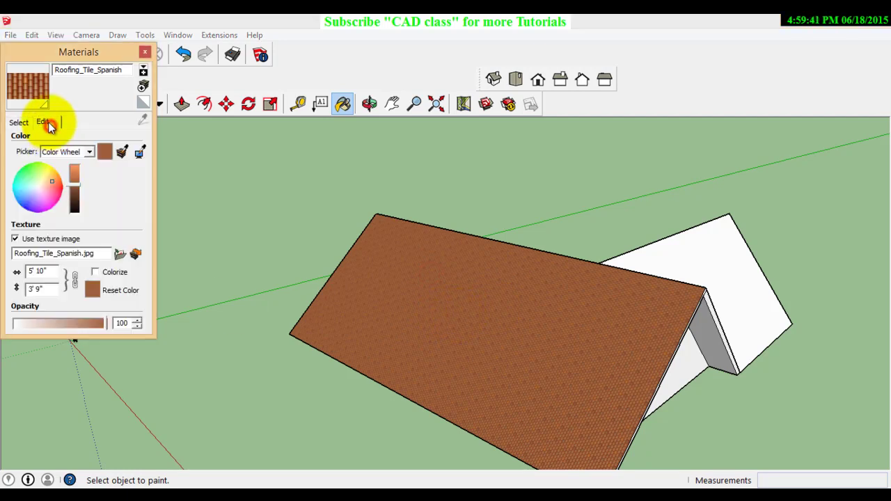
pyautogui.moveTo(56, 272); pyautogui.dragTo(5, 268)
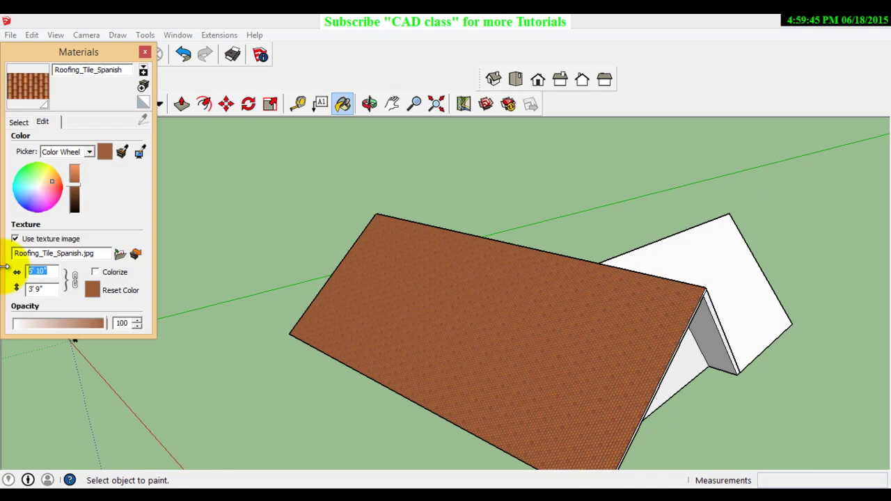
pyautogui.write("10'")
pyautogui.press('Return')
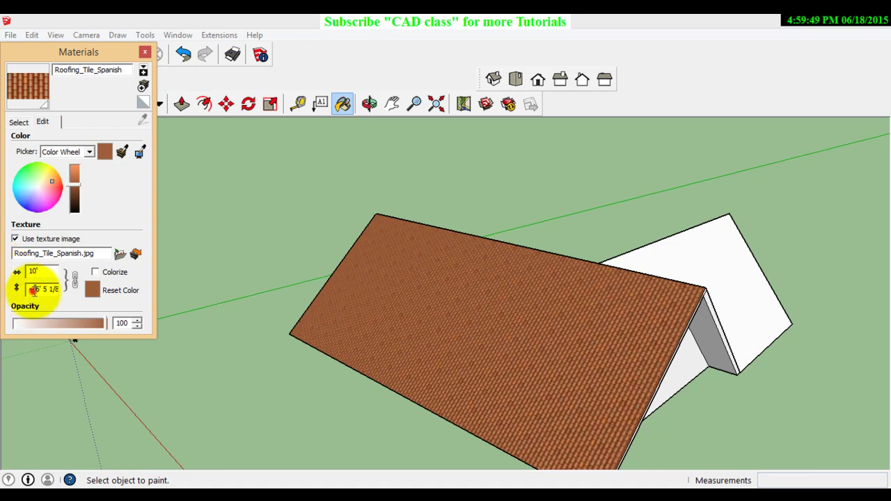
pyautogui.moveTo(32, 290); pyautogui.dragTo(73, 298)
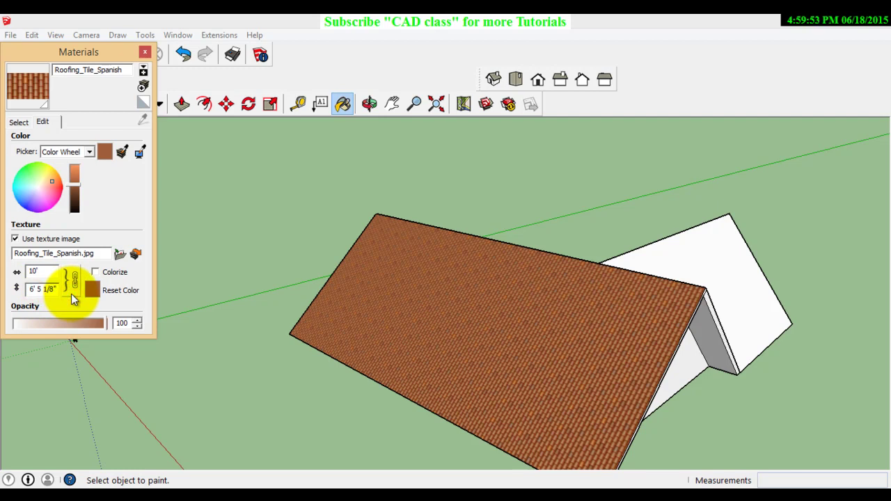
pyautogui.click(20, 122)
pyautogui.click(63, 236)
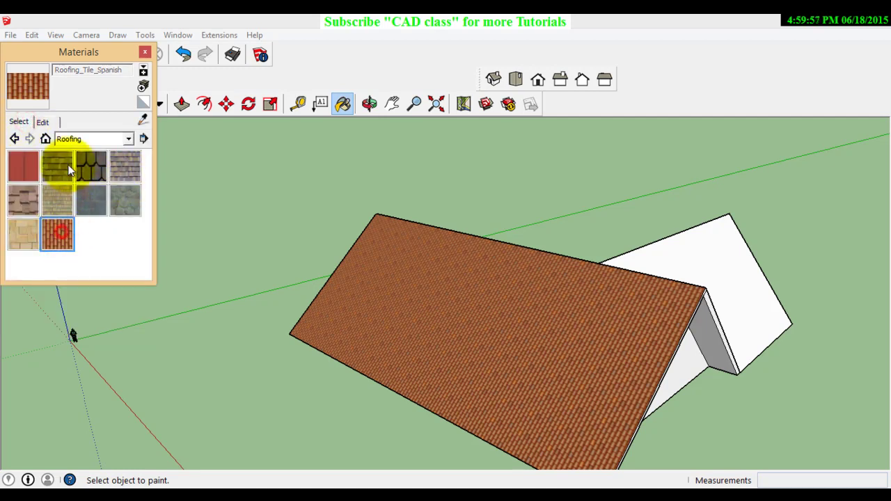
pyautogui.click(446, 274)
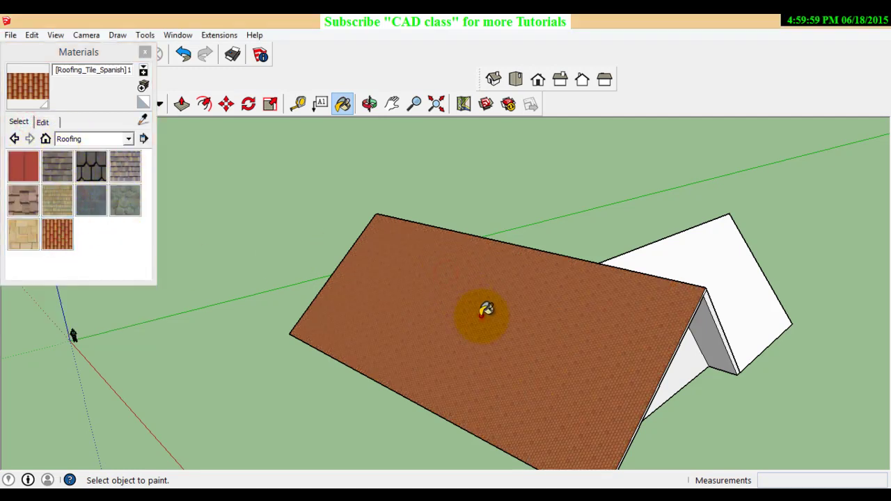
pyautogui.click(44, 122)
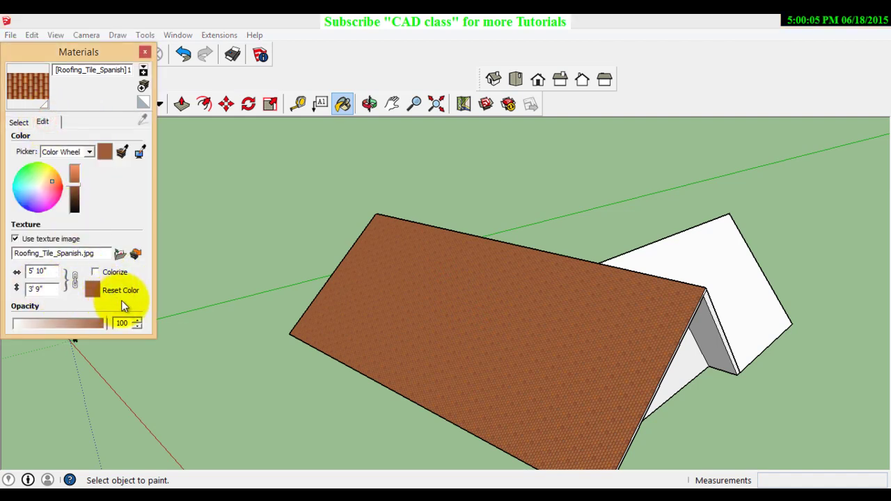
pyautogui.click(139, 328)
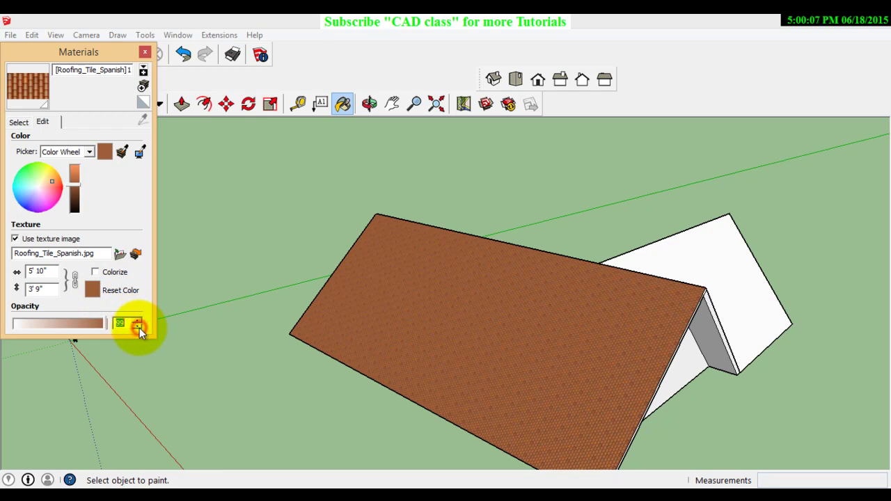
pyautogui.moveTo(139, 328); pyautogui.dragTo(137, 329)
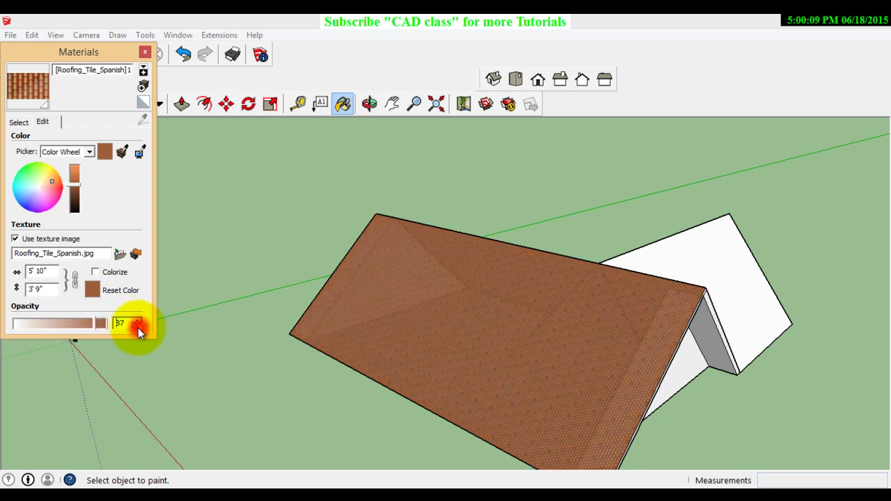
pyautogui.click(142, 324)
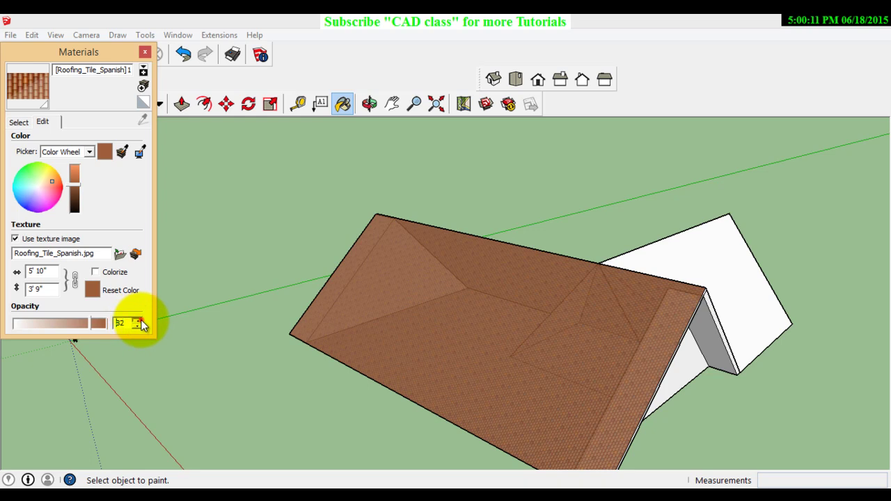
pyautogui.moveTo(141, 320); pyautogui.dragTo(140, 320)
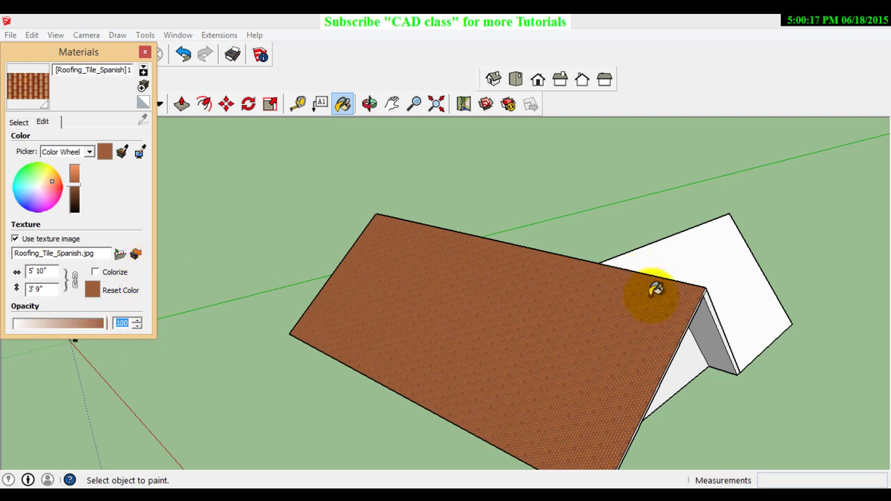
pyautogui.click(370, 104)
# Step: Apply Roofing_Tile_Spanish to the left, top and large front roof faces
pyautogui.moveTo(513, 195)
pyautogui.mouseDown()
pyautogui.moveTo(523, 241)
pyautogui.moveTo(332, 221)
pyautogui.moveTo(282, 292)
pyautogui.mouseUp()
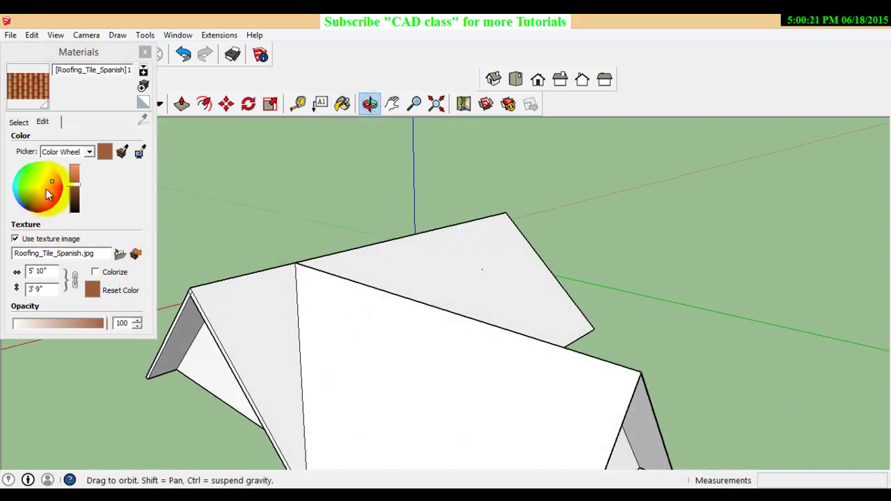
pyautogui.click(19, 122)
pyautogui.click(57, 241)
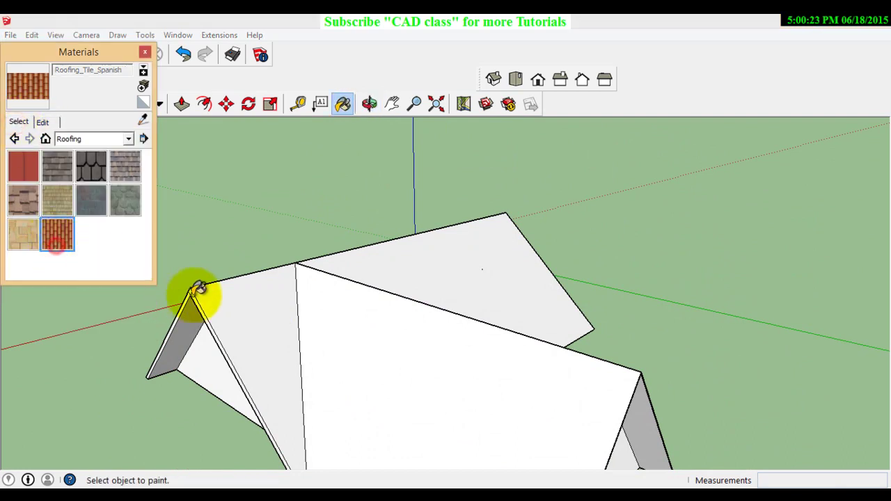
pyautogui.click(235, 297)
pyautogui.click(433, 276)
pyautogui.click(422, 350)
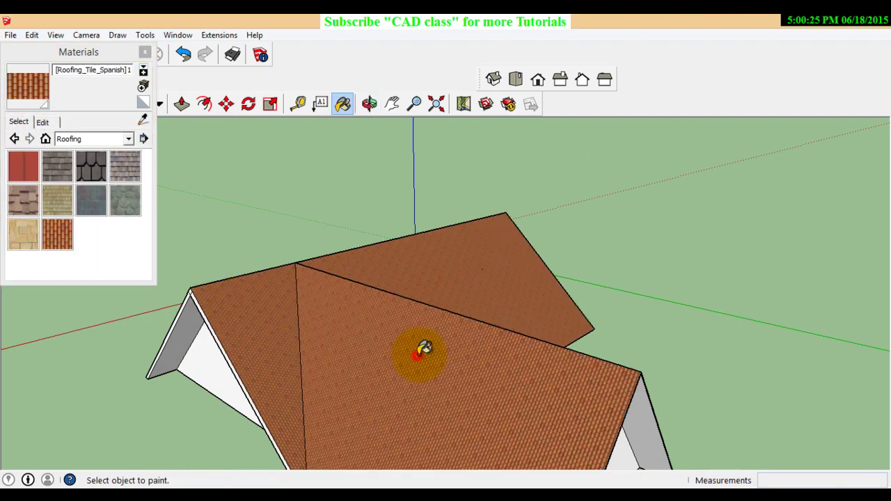
# Step: From a low side view, cover the remaining grey roof faces with Spanish tile
pyautogui.click(370, 104)
pyautogui.moveTo(577, 263)
pyautogui.mouseDown()
pyautogui.moveTo(378, 253)
pyautogui.moveTo(242, 313)
pyautogui.mouseUp()
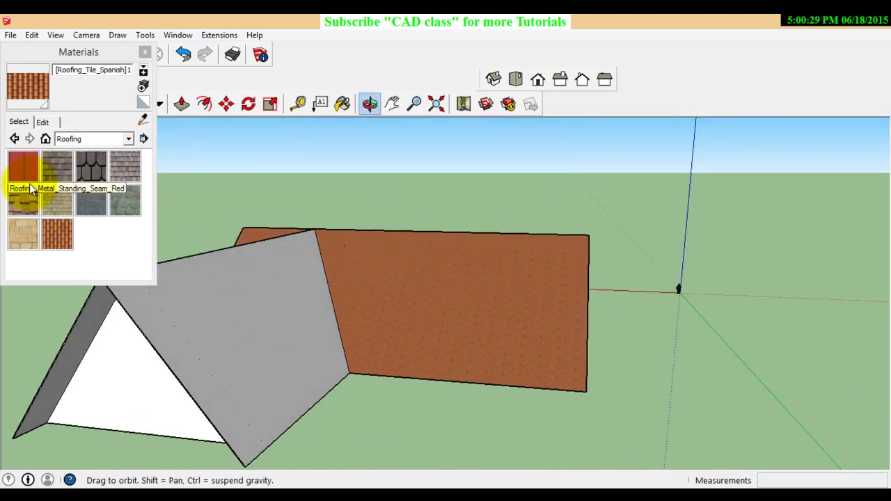
pyautogui.click(58, 239)
pyautogui.click(230, 302)
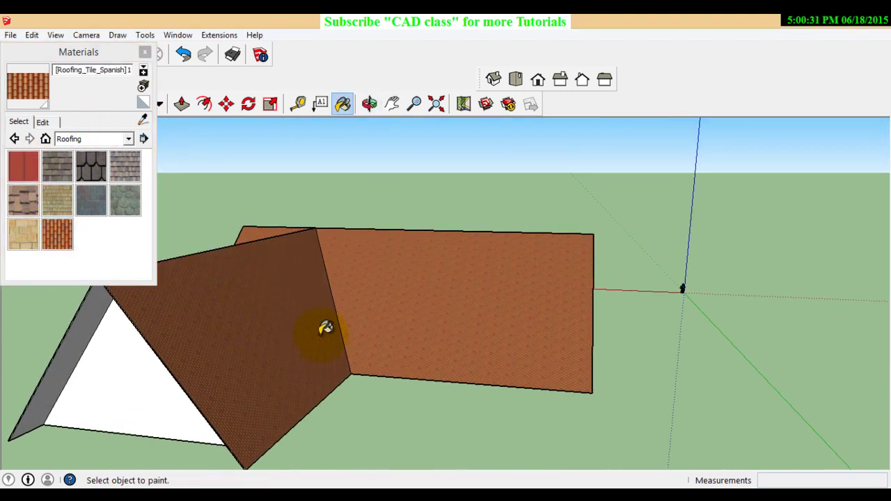
pyautogui.scroll(-2, 322, 327)
pyautogui.click(374, 103)
pyautogui.moveTo(144, 314)
pyautogui.mouseDown()
pyautogui.moveTo(509, 324)
pyautogui.moveTo(557, 275)
pyautogui.moveTo(578, 314)
pyautogui.moveTo(622, 330)
pyautogui.moveTo(339, 388)
pyautogui.moveTo(408, 318)
pyautogui.moveTo(369, 272)
pyautogui.mouseUp()
pyautogui.scroll(3, 369, 271)
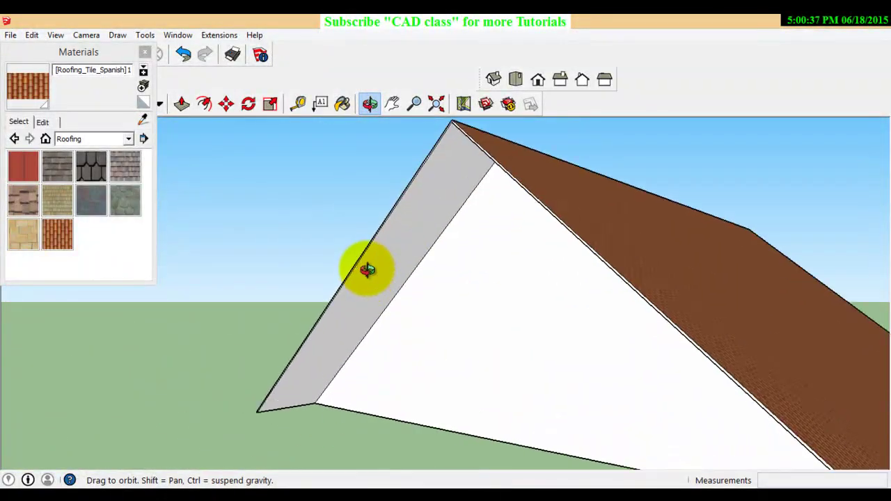
pyautogui.scroll(1, 366, 265)
pyautogui.click(68, 230)
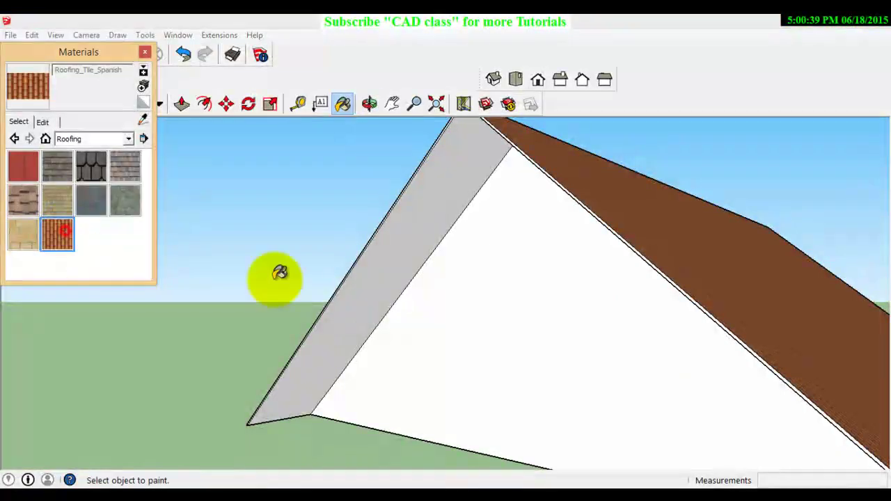
pyautogui.click(373, 268)
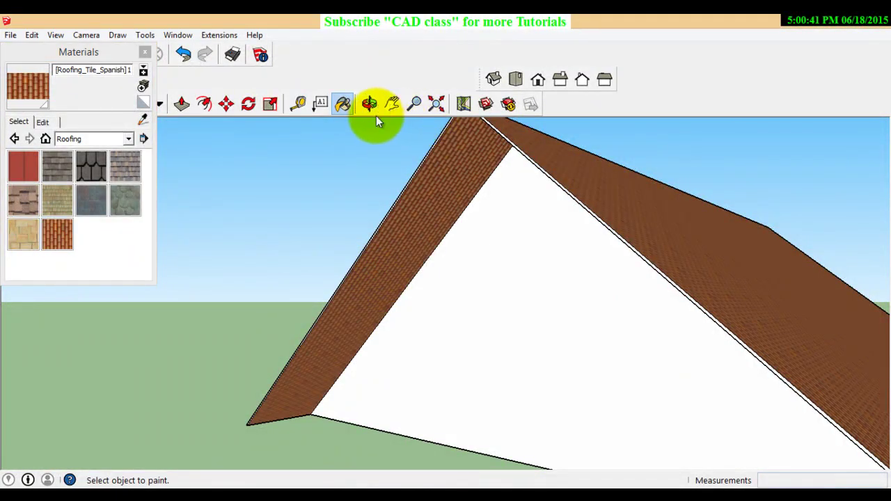
# Step: Tile the grey gable-side face and the right roof slope with Roofing_Tile_Spanish
pyautogui.click(370, 104)
pyautogui.moveTo(412, 197); pyautogui.dragTo(686, 294)
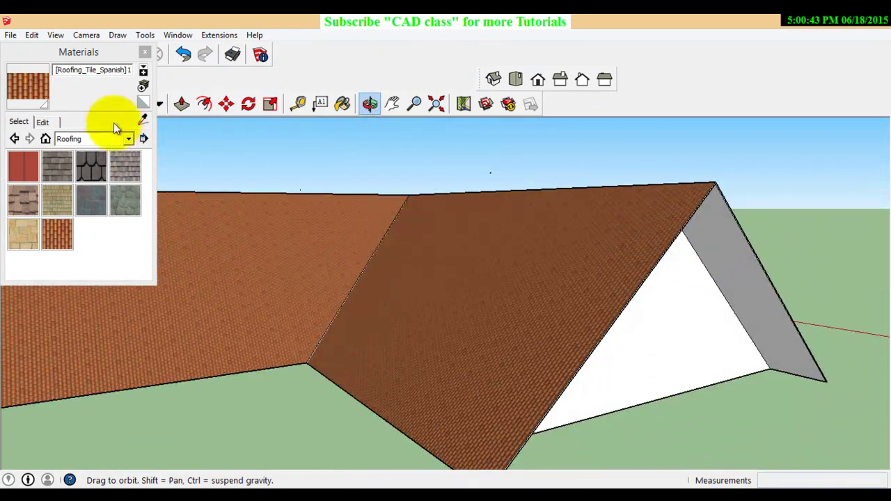
pyautogui.click(60, 234)
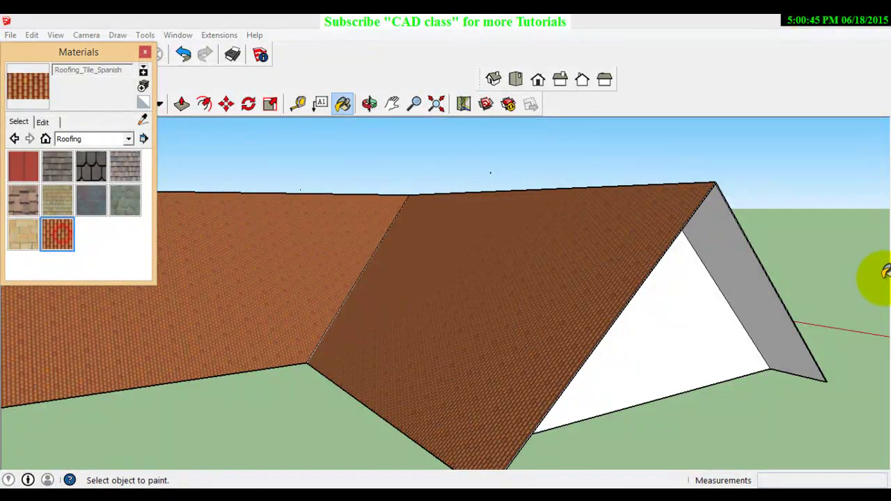
pyautogui.click(746, 264)
pyautogui.scroll(-2, 735, 298)
pyautogui.scroll(-2, 735, 298)
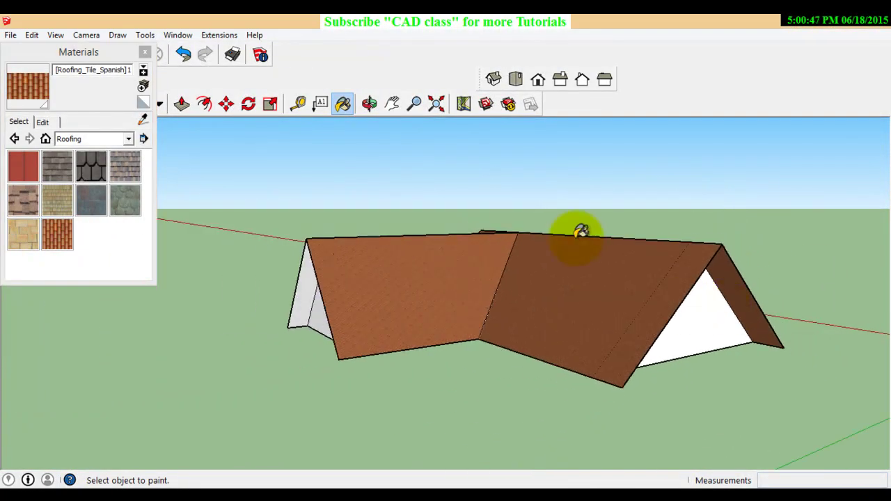
pyautogui.click(374, 102)
pyautogui.moveTo(335, 260)
pyautogui.mouseDown()
pyautogui.moveTo(782, 261)
pyautogui.moveTo(585, 281)
pyautogui.mouseUp()
pyautogui.scroll(2, 585, 280)
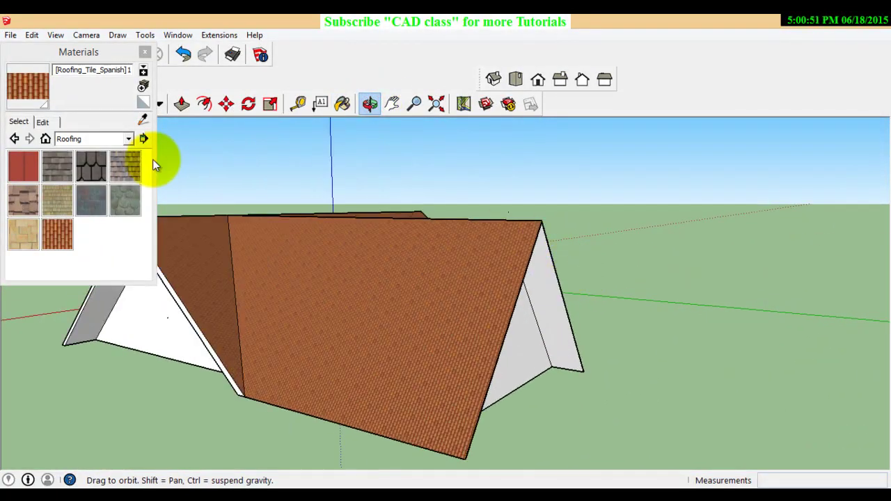
pyautogui.click(56, 236)
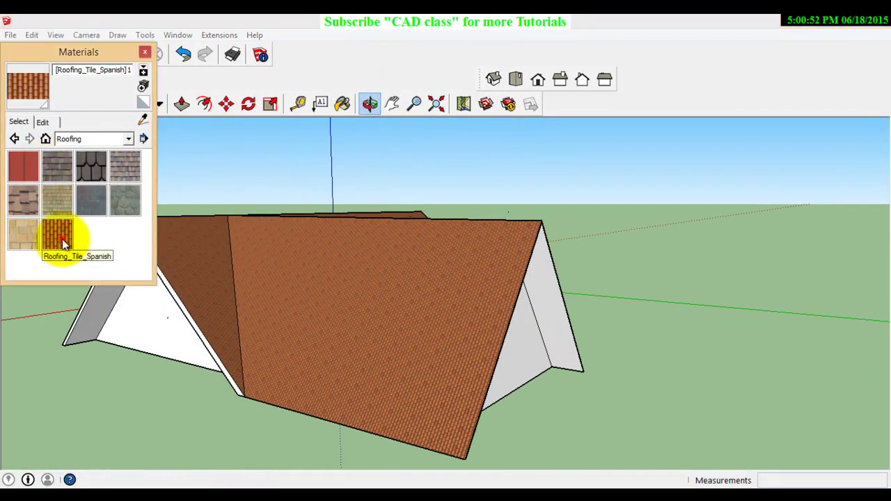
pyautogui.click(550, 298)
# Step: Tile the far end's left roof slope and the first sloped gable edge strip
pyautogui.click(370, 104)
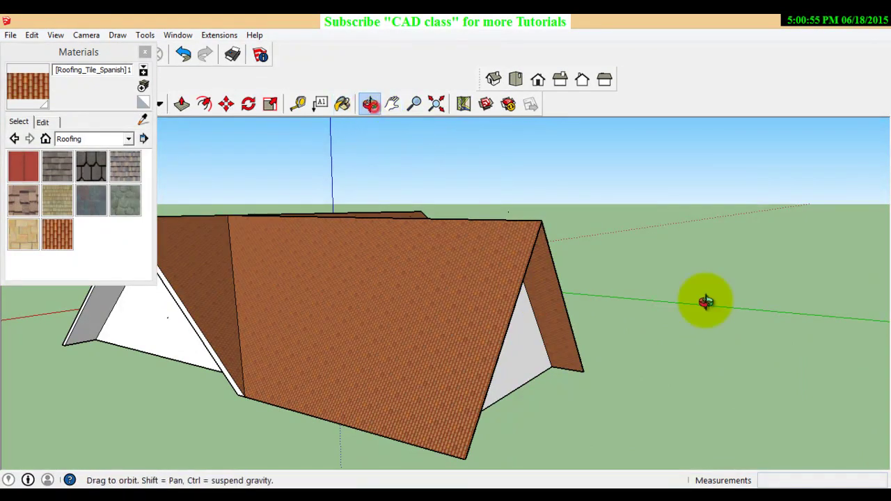
pyautogui.moveTo(704, 300); pyautogui.dragTo(376, 283)
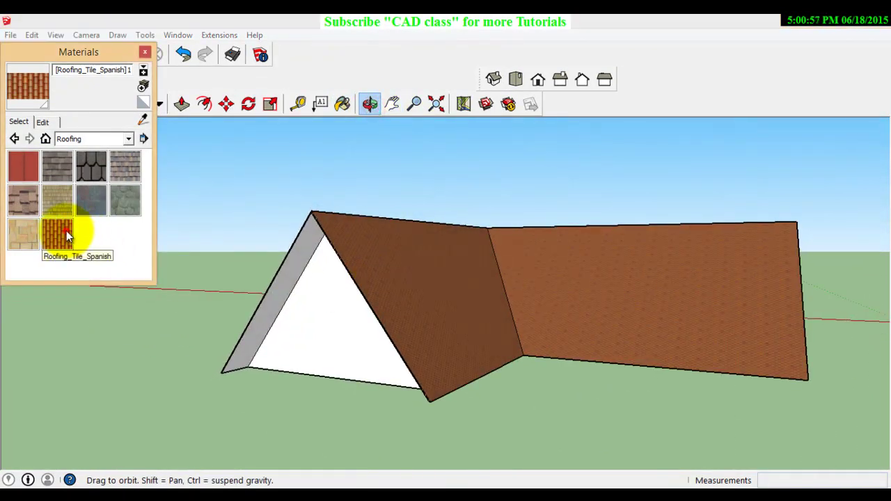
pyautogui.click(59, 234)
pyautogui.click(264, 315)
pyautogui.scroll(-1, 291, 342)
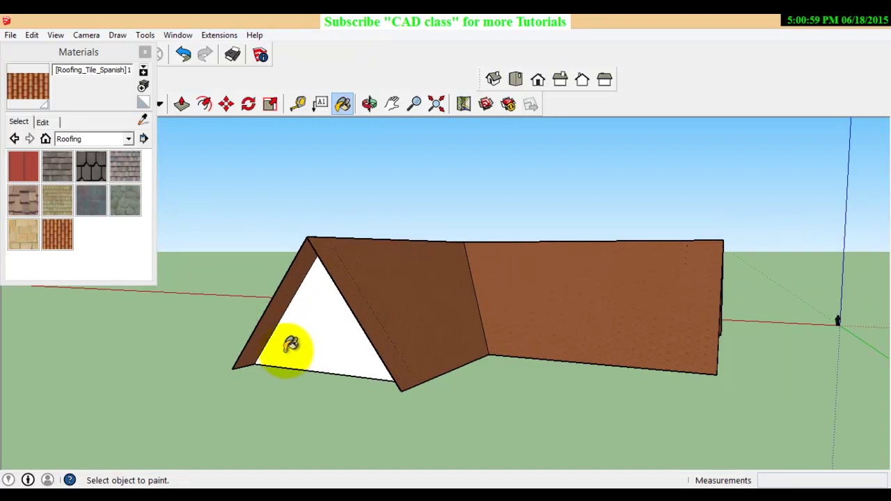
pyautogui.scroll(1, 290, 343)
pyautogui.click(369, 103)
pyautogui.moveTo(378, 183)
pyautogui.mouseDown()
pyautogui.moveTo(433, 352)
pyautogui.moveTo(589, 341)
pyautogui.moveTo(636, 255)
pyautogui.moveTo(537, 261)
pyautogui.mouseUp()
pyautogui.scroll(2, 533, 268)
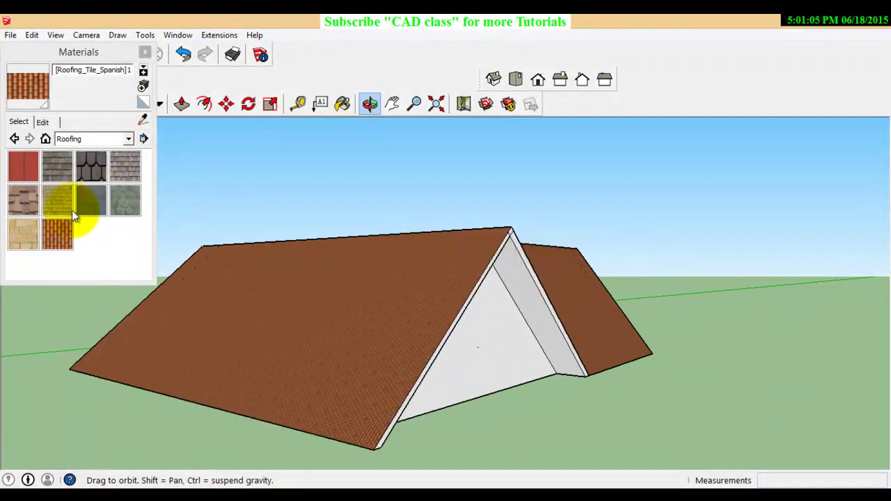
pyautogui.click(59, 234)
pyautogui.click(530, 296)
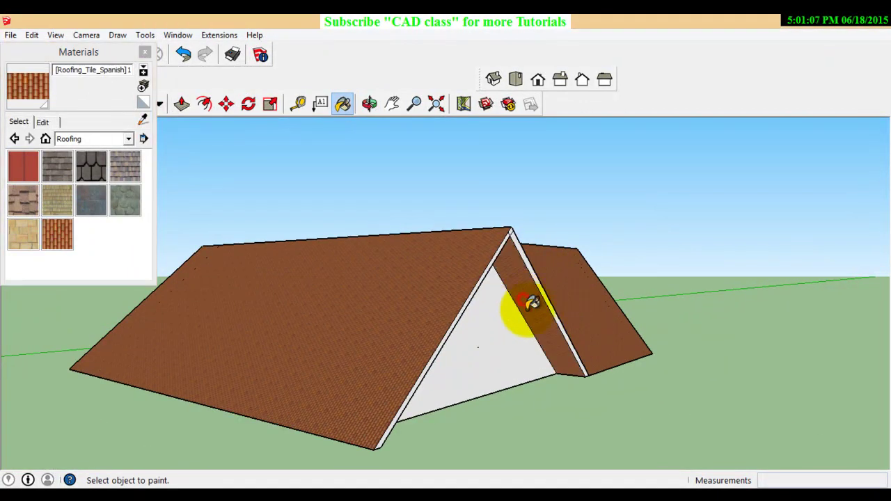
# Step: Paint the remaining grey gable edge strip on the other side with Spanish tile
pyautogui.click(370, 104)
pyautogui.moveTo(380, 136)
pyautogui.mouseDown()
pyautogui.moveTo(481, 302)
pyautogui.moveTo(282, 300)
pyautogui.mouseUp()
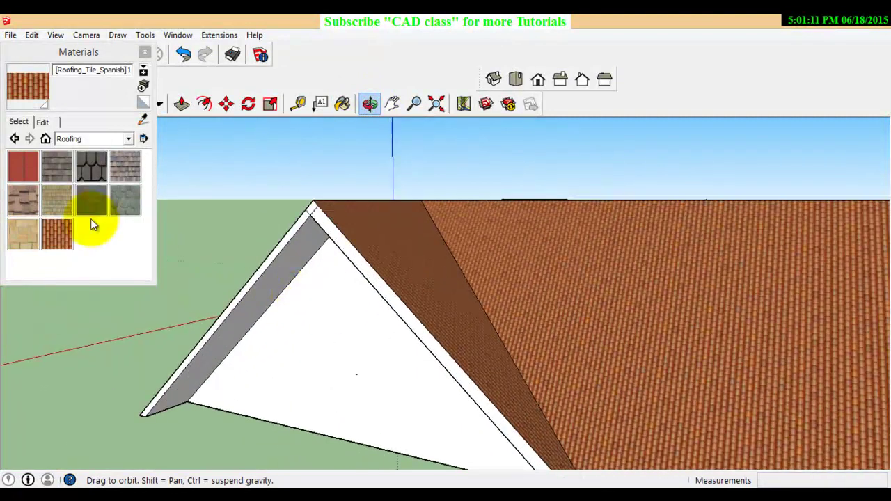
pyautogui.click(57, 235)
pyautogui.click(245, 312)
pyautogui.scroll(-3, 274, 321)
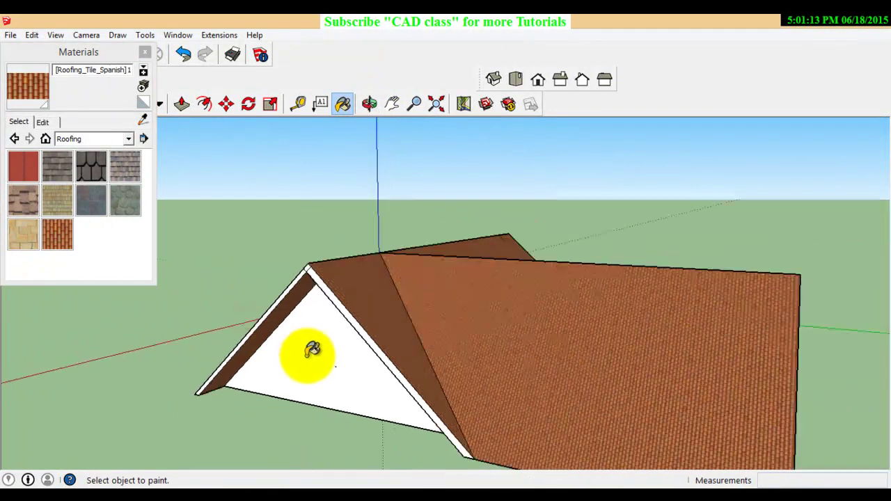
pyautogui.scroll(-3, 304, 354)
pyautogui.scroll(-2, 322, 355)
pyautogui.click(369, 104)
pyautogui.moveTo(596, 373)
pyautogui.mouseDown()
pyautogui.moveTo(408, 258)
pyautogui.moveTo(268, 364)
pyautogui.moveTo(369, 395)
pyautogui.moveTo(601, 356)
pyautogui.moveTo(392, 400)
pyautogui.moveTo(631, 368)
pyautogui.moveTo(453, 375)
pyautogui.moveTo(478, 357)
pyautogui.moveTo(543, 348)
pyautogui.mouseUp()
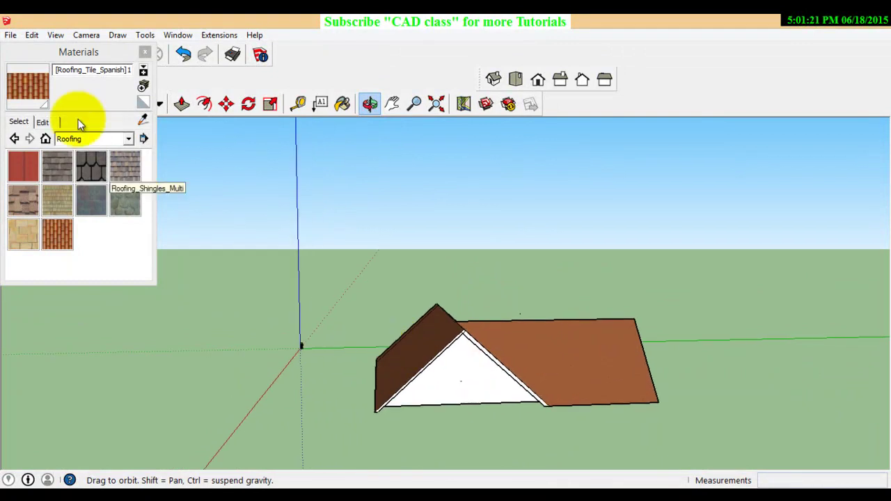
# Step: Switch to the Wood collection and paint the first white gable face with Wood_Board_Cork
pyautogui.click(121, 139)
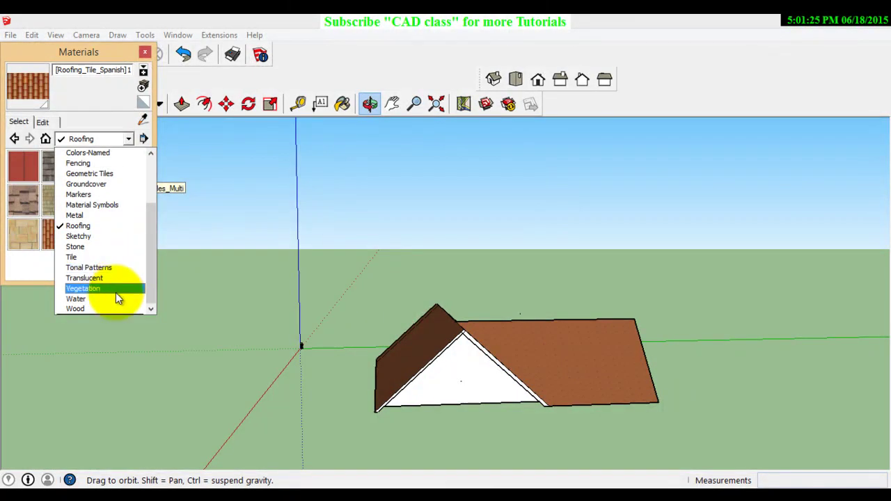
pyautogui.click(87, 308)
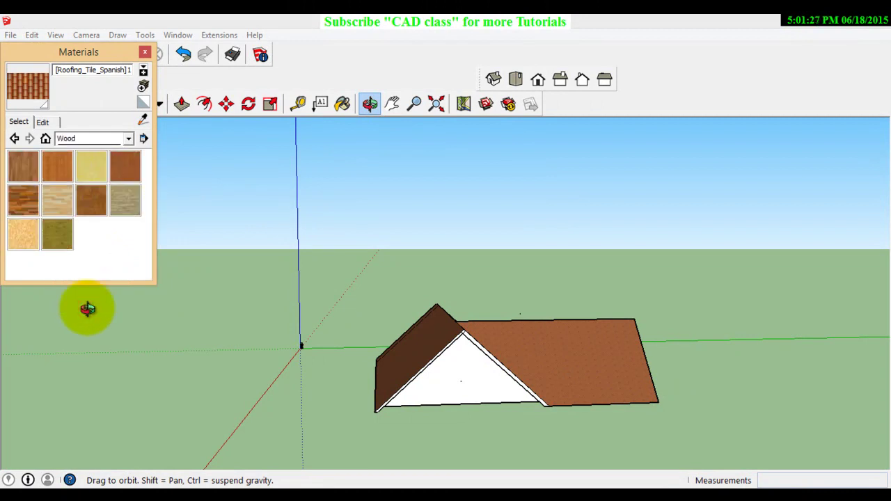
pyautogui.click(92, 165)
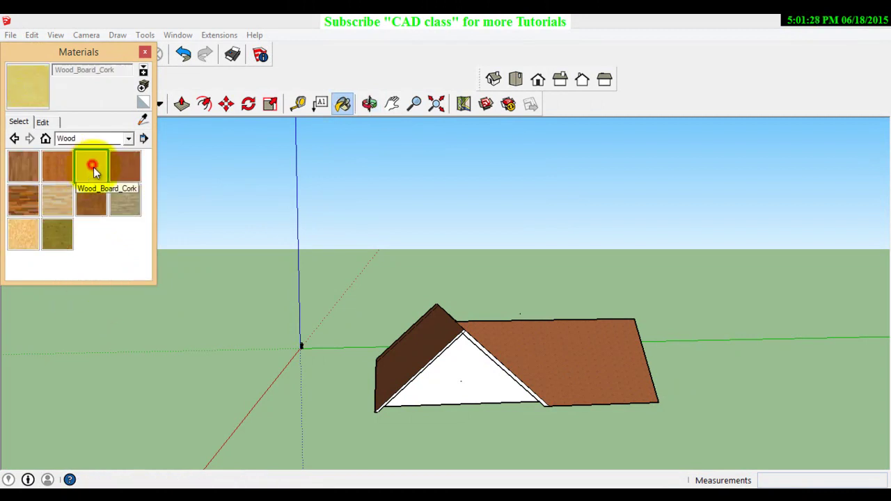
pyautogui.click(454, 380)
pyautogui.scroll(1, 541, 379)
pyautogui.scroll(1, 540, 313)
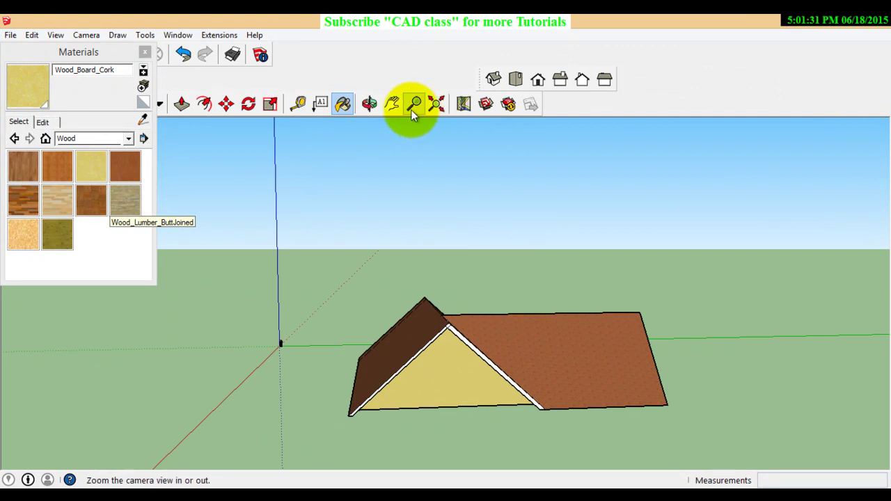
# Step: Paint the other two white gable ends with Wood_Board_Cork and close the Materials panel
pyautogui.click(371, 103)
pyautogui.moveTo(756, 330); pyautogui.dragTo(454, 305)
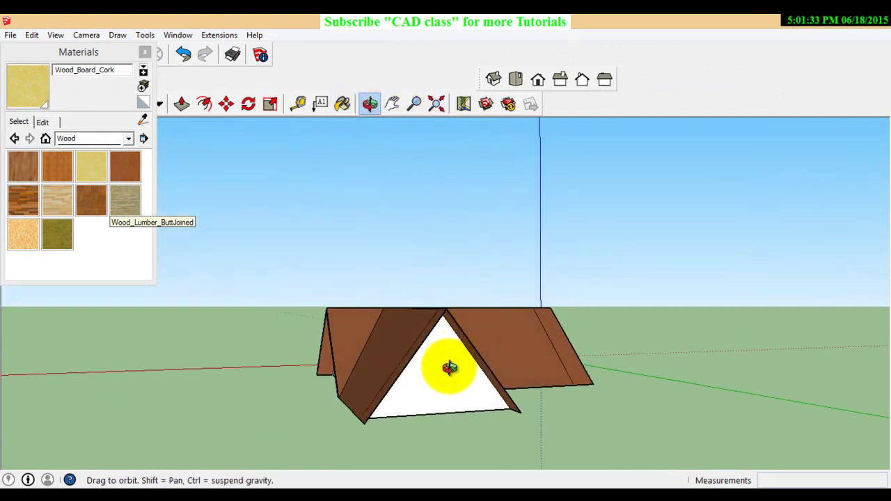
pyautogui.click(88, 161)
pyautogui.click(423, 383)
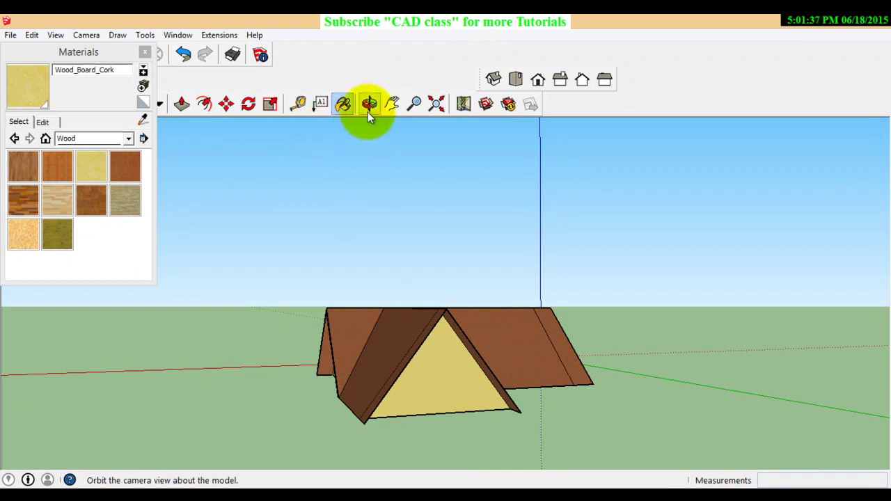
pyautogui.click(369, 105)
pyautogui.moveTo(606, 367); pyautogui.dragTo(279, 362)
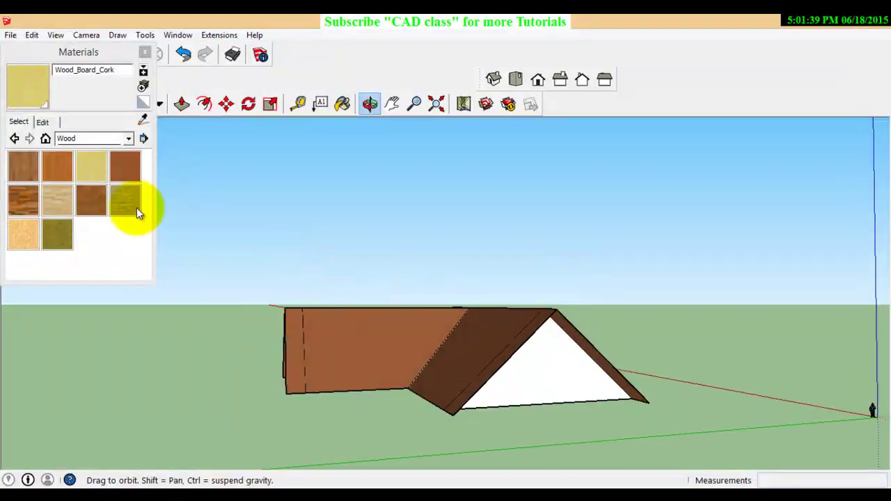
pyautogui.click(92, 167)
pyautogui.click(541, 369)
pyautogui.scroll(-2, 550, 370)
pyautogui.scroll(-1, 557, 372)
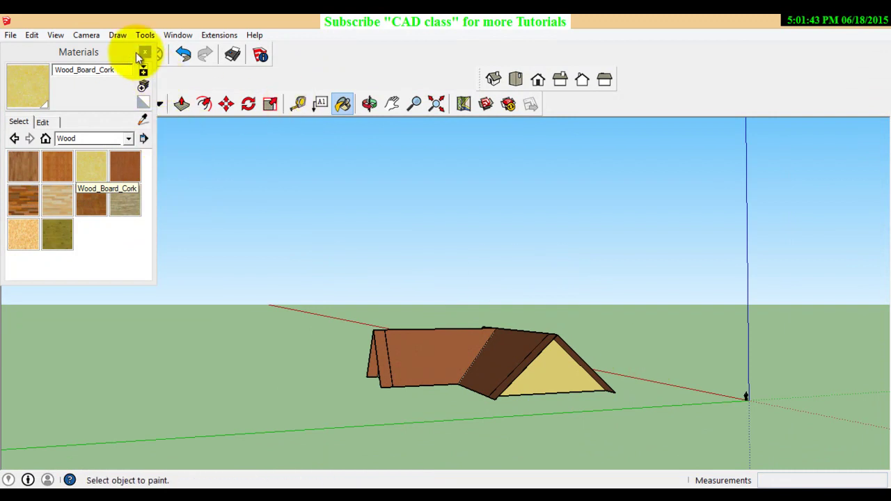
pyautogui.click(144, 52)
pyautogui.click(369, 104)
pyautogui.moveTo(677, 342)
pyautogui.mouseDown()
pyautogui.moveTo(645, 376)
pyautogui.moveTo(734, 436)
pyautogui.moveTo(563, 334)
pyautogui.moveTo(520, 242)
pyautogui.moveTo(666, 412)
pyautogui.moveTo(483, 304)
pyautogui.moveTo(503, 366)
pyautogui.moveTo(485, 294)
pyautogui.moveTo(488, 328)
pyautogui.moveTo(486, 285)
pyautogui.moveTo(505, 290)
pyautogui.moveTo(557, 339)
pyautogui.moveTo(585, 291)
pyautogui.moveTo(541, 232)
pyautogui.moveTo(313, 308)
pyautogui.moveTo(225, 263)
pyautogui.moveTo(265, 228)
pyautogui.moveTo(201, 227)
pyautogui.moveTo(197, 243)
pyautogui.moveTo(241, 269)
pyautogui.moveTo(258, 318)
pyautogui.mouseUp()
pyautogui.scroll(-3, 390, 296)
pyautogui.moveTo(392, 297)
pyautogui.mouseDown()
pyautogui.moveTo(411, 331)
pyautogui.moveTo(441, 355)
pyautogui.moveTo(515, 353)
pyautogui.mouseUp()
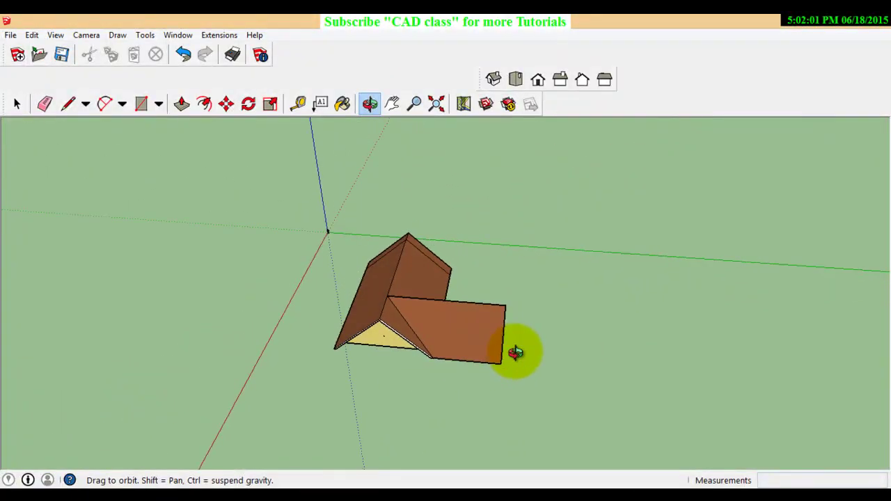